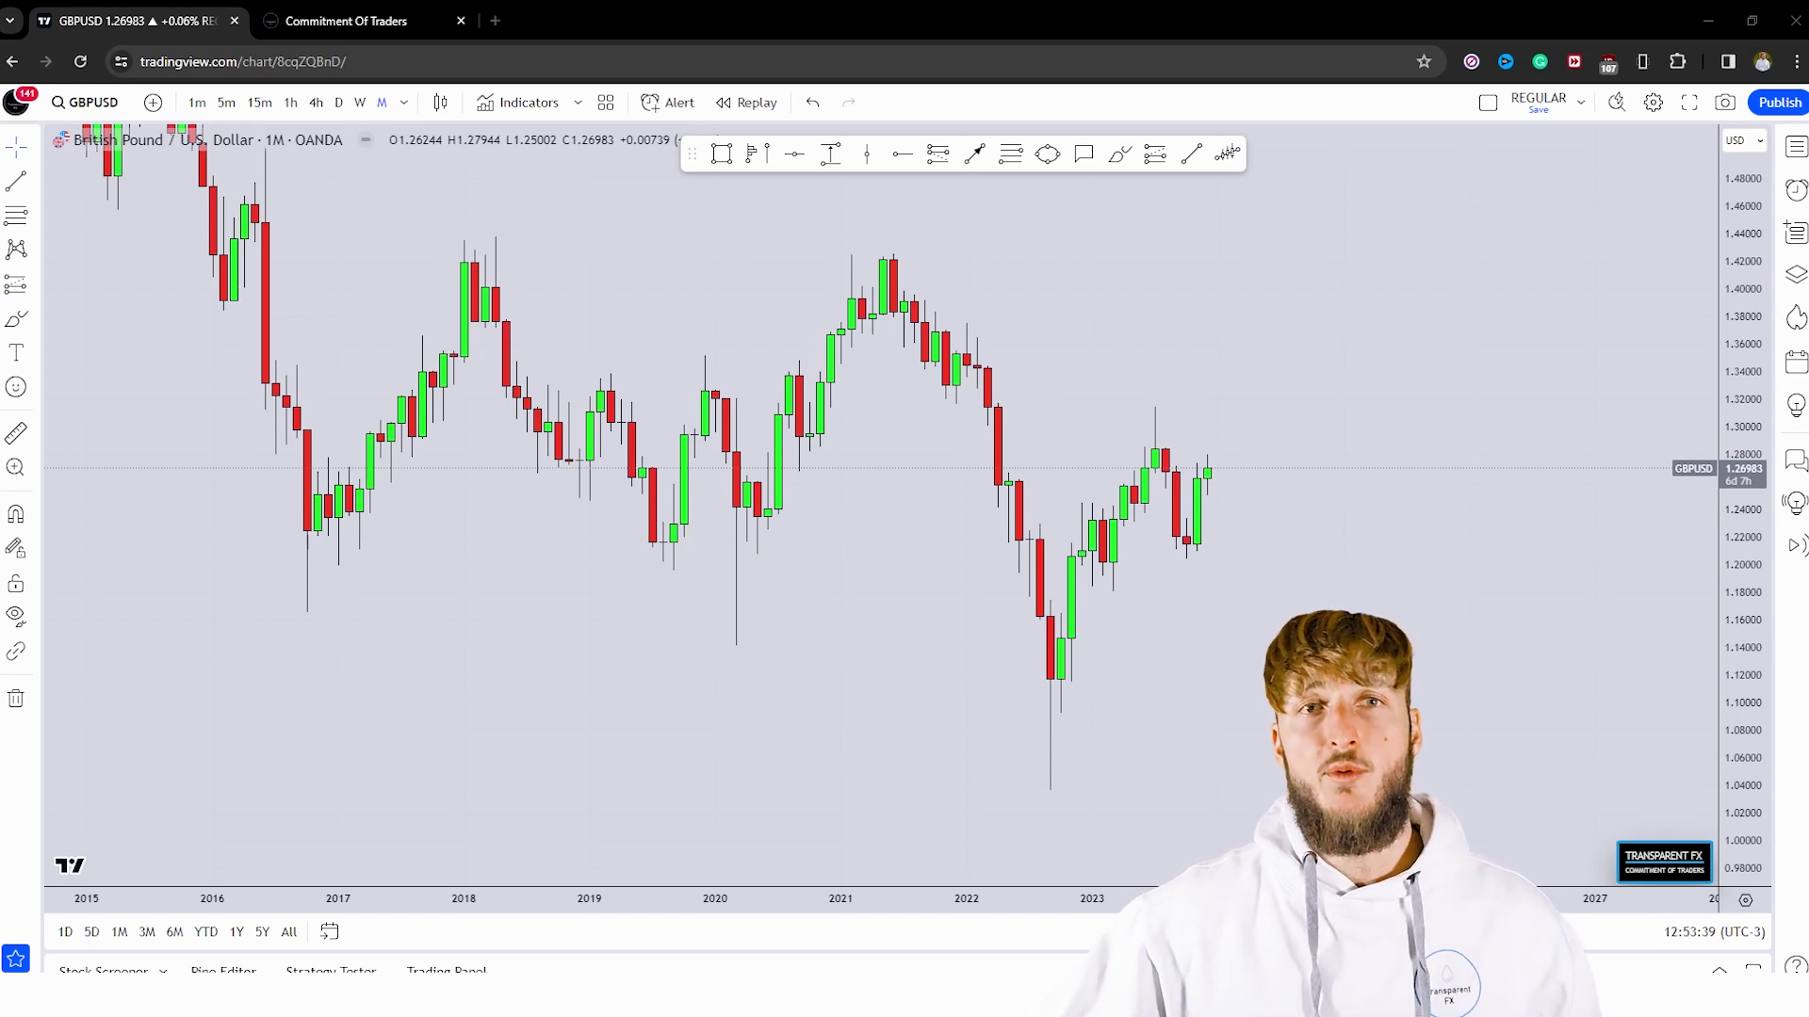
Open the Commitment of Traders tab and highlight its heading text.
left_click(403, 19)
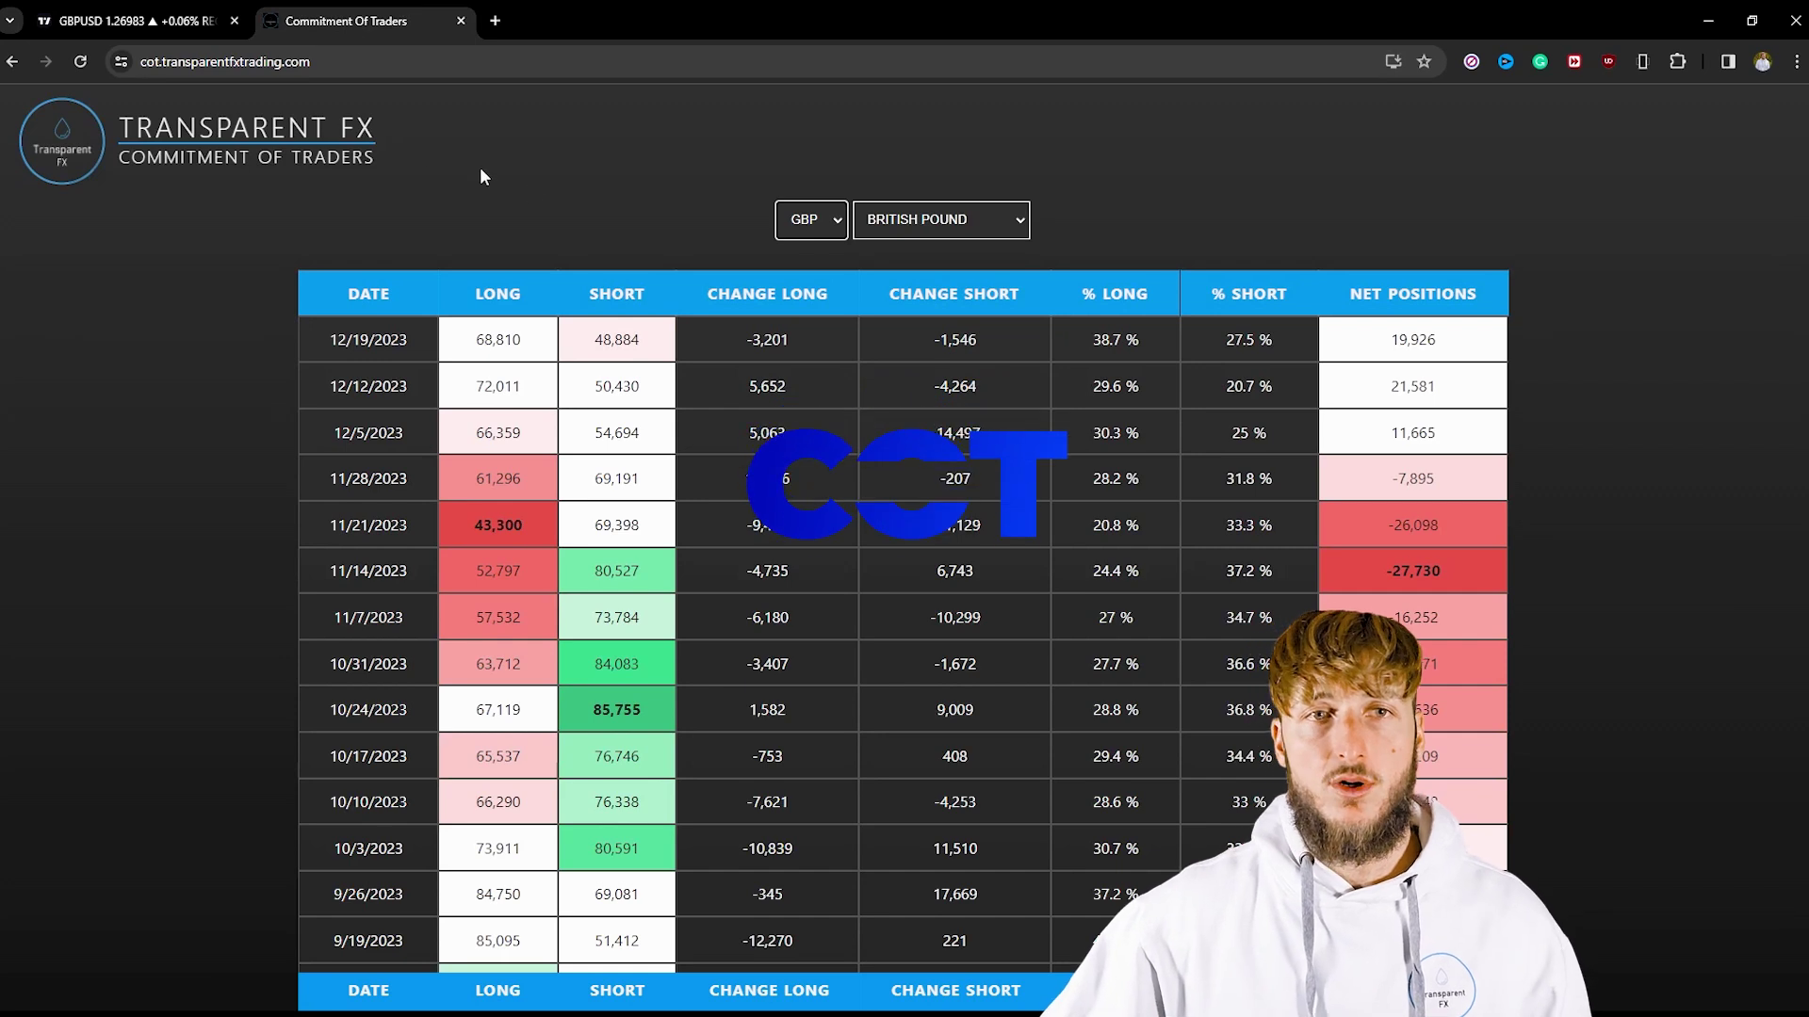
left_click_drag(404, 154, 213, 166)
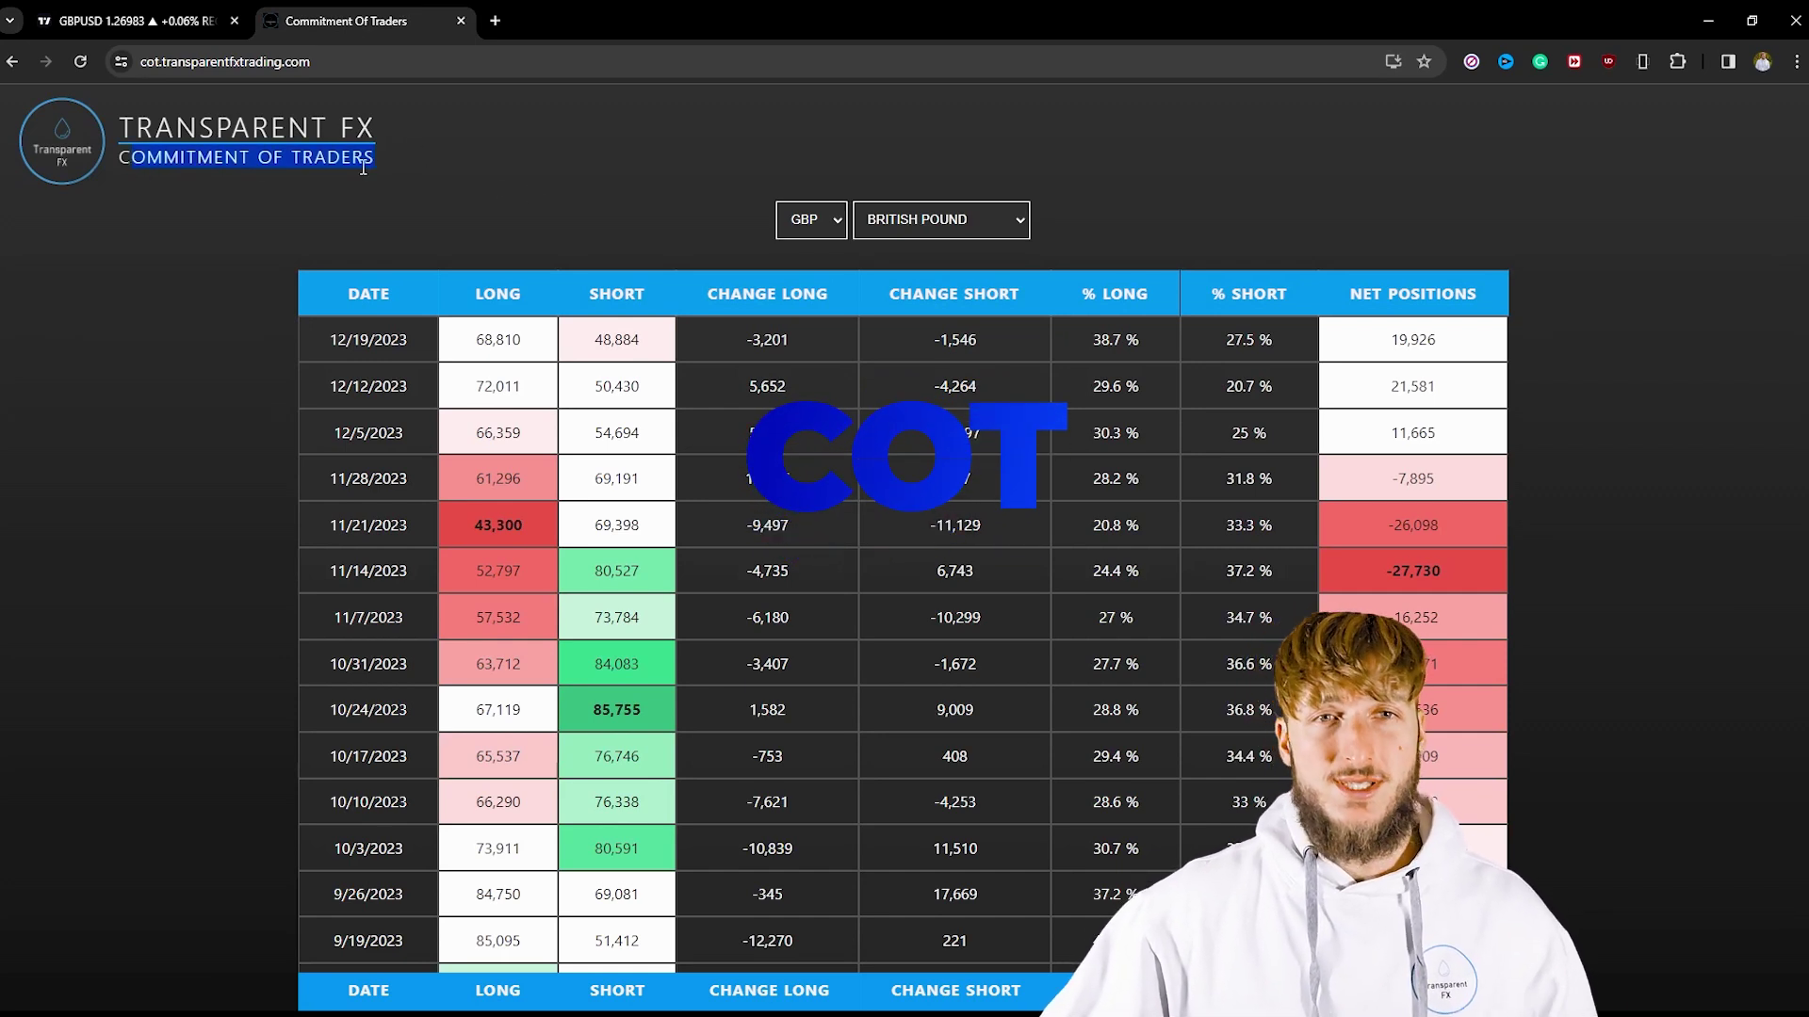
left_click(491, 173)
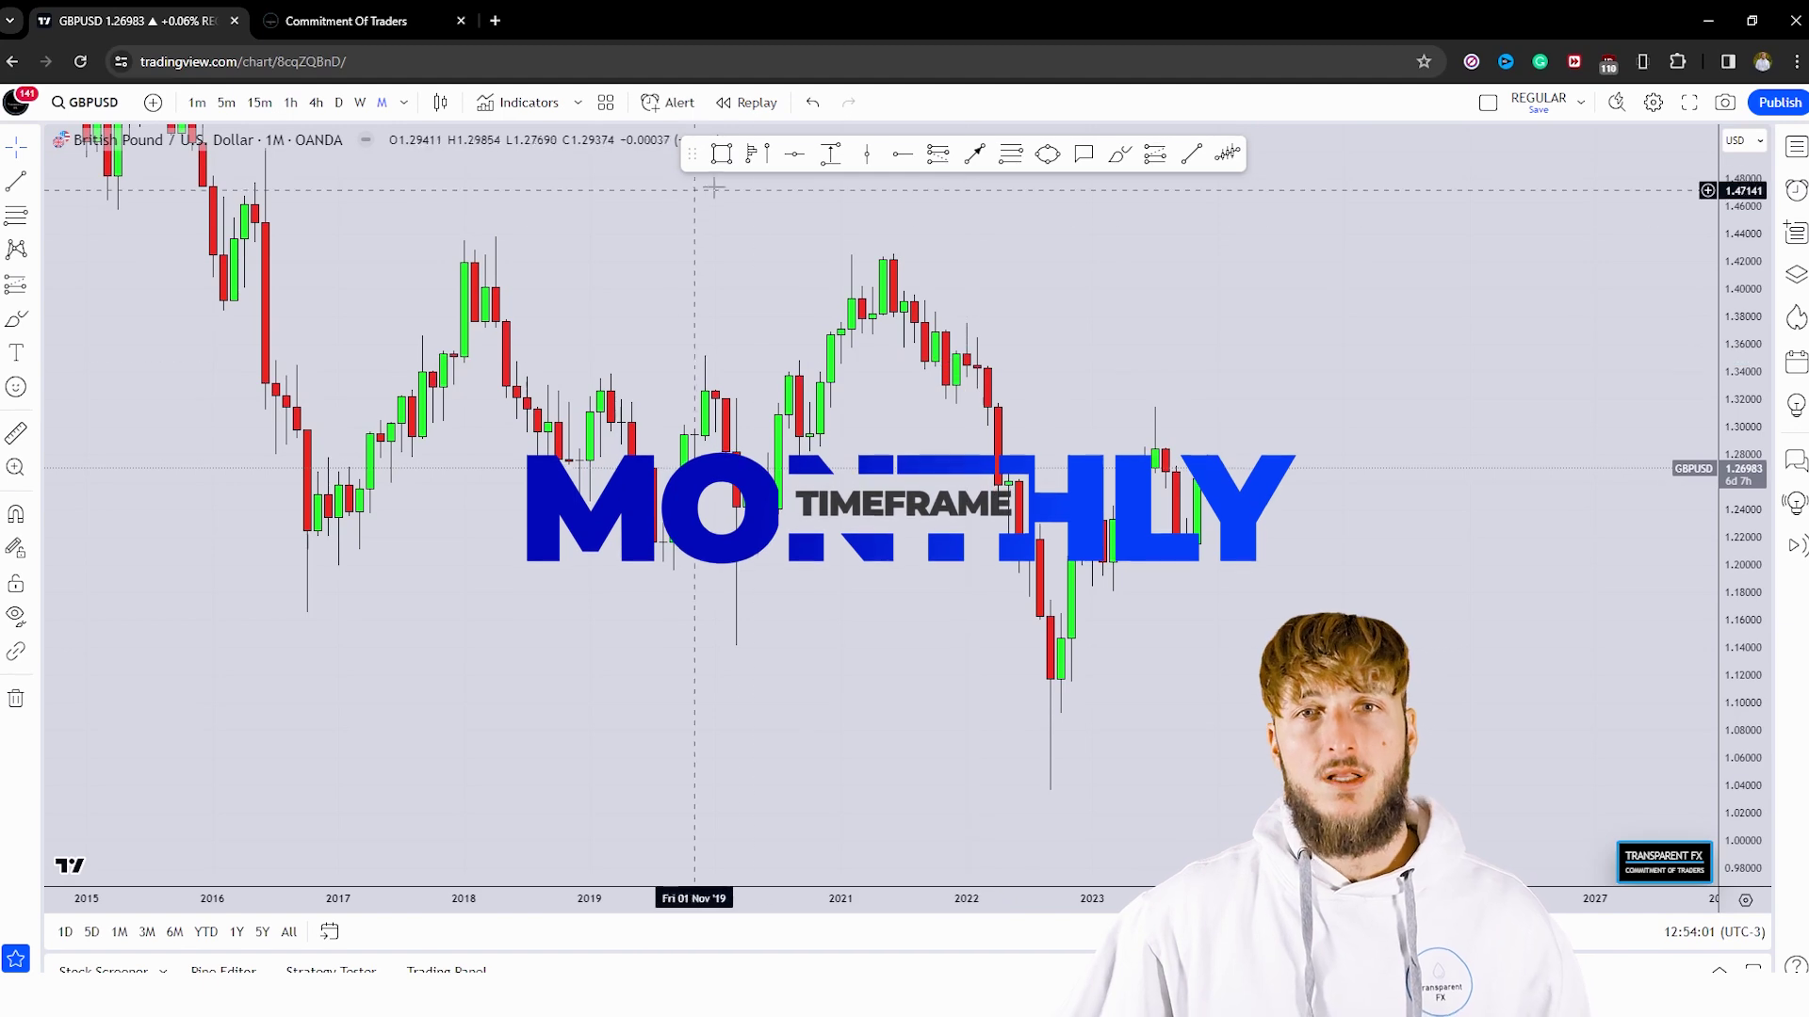
Draw a blue rectangle support zone across the monthly GBPUSD lows near 1.20.
left_click(720, 153)
left_click_drag(286, 551, 1281, 612)
left_click_drag(1331, 523, 1277, 505)
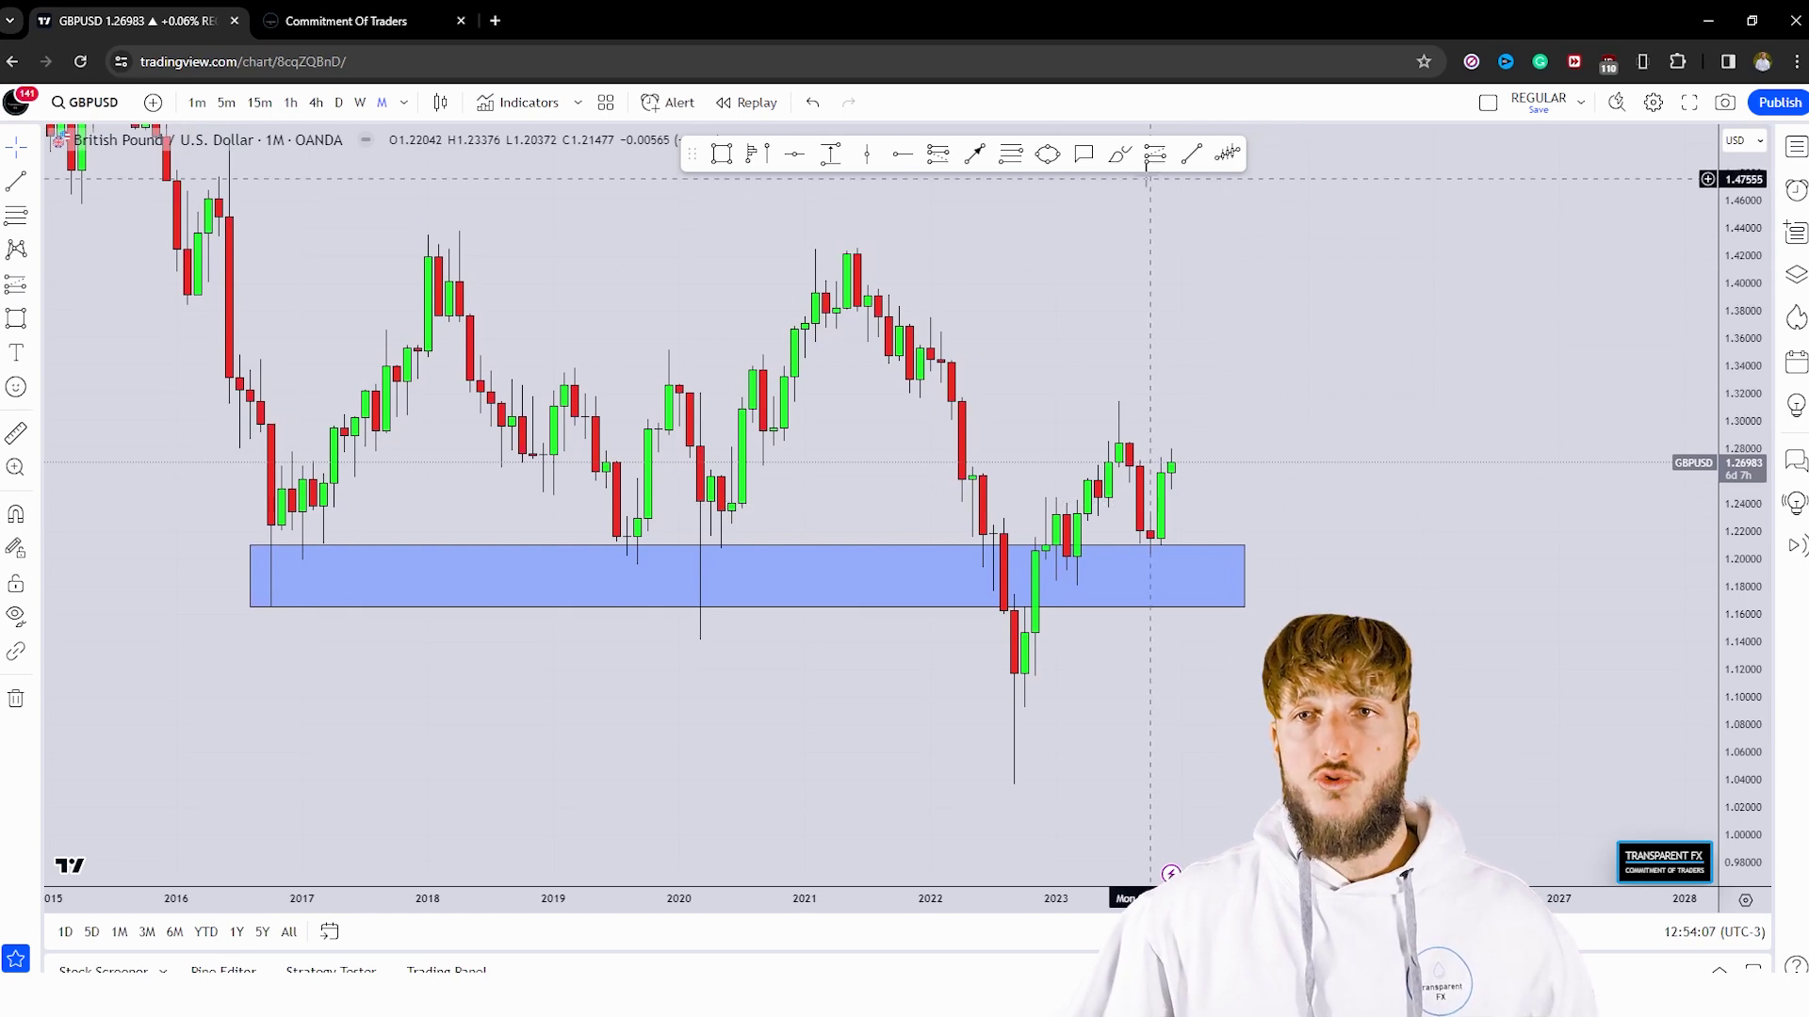
Circle each touch of the zone and trace its rally with red freehand strokes.
left_click(1119, 154)
mouse_move(303, 563)
left_mouse_down()
mouse_move(275, 569)
mouse_move(300, 567)
mouse_move(425, 263)
left_mouse_up()
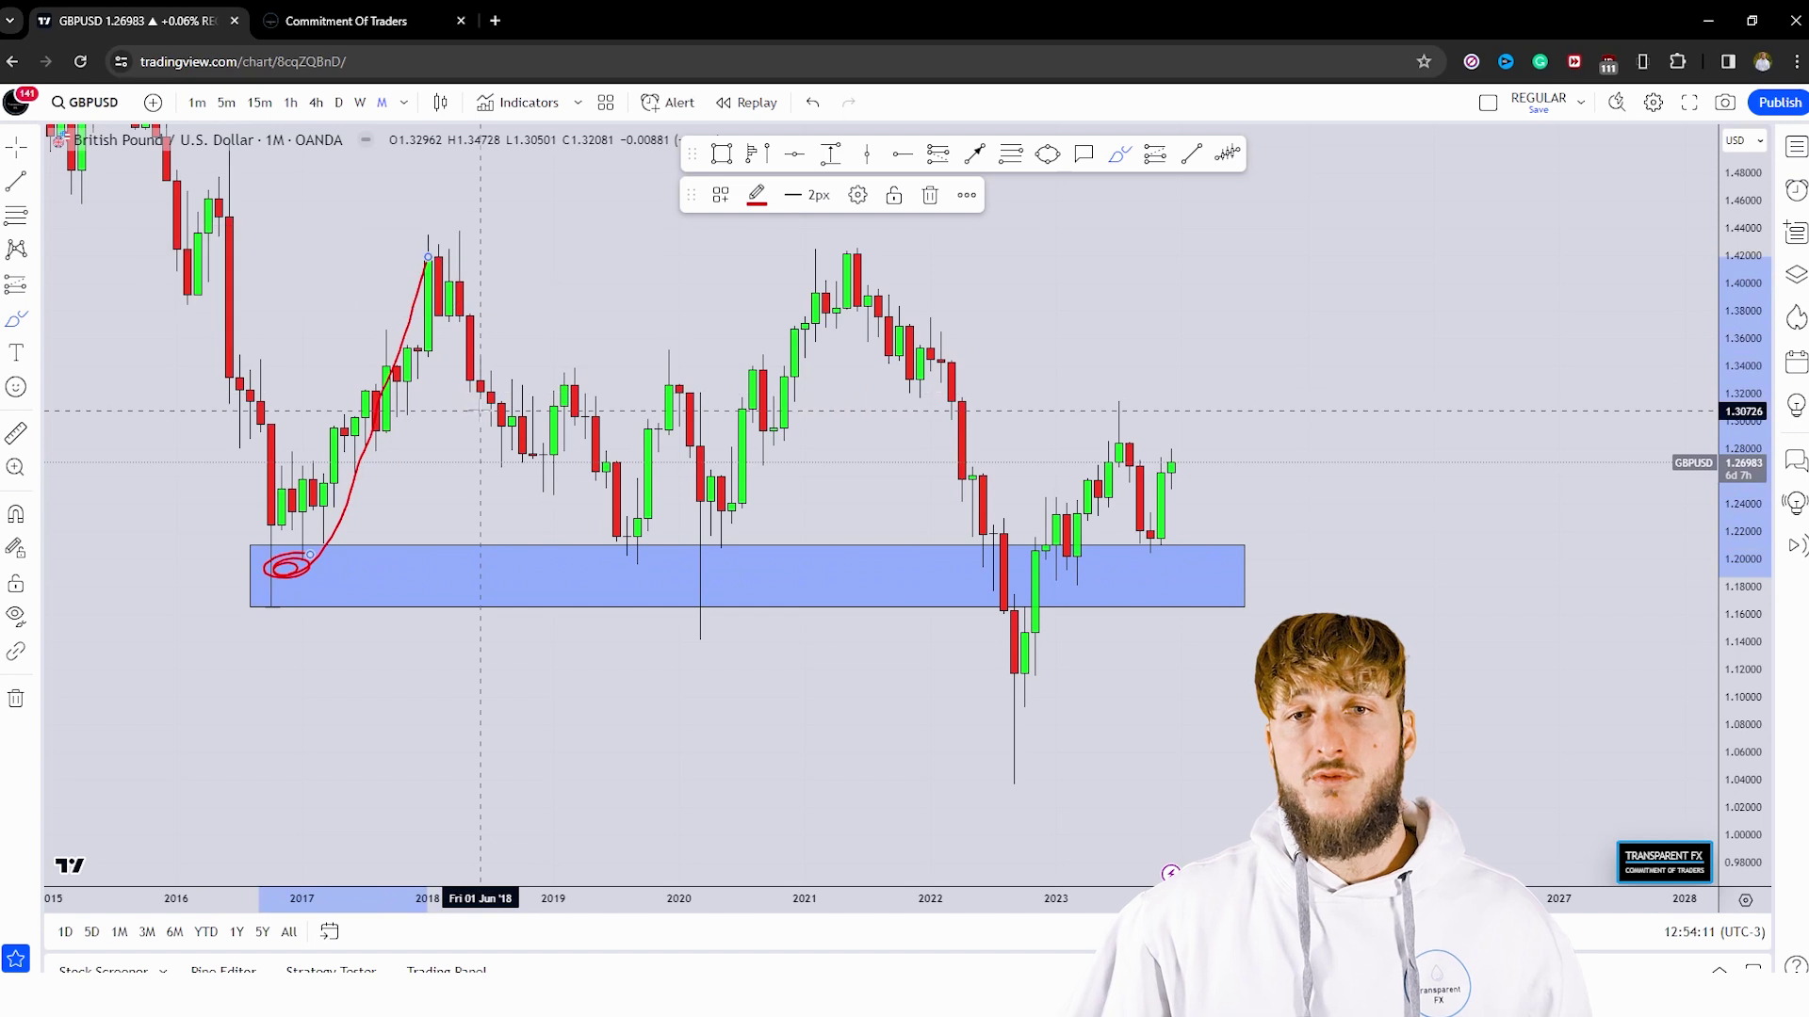
left_click_drag(647, 563, 667, 381)
mouse_move(720, 552)
left_mouse_down()
mouse_move(700, 548)
mouse_move(757, 457)
left_mouse_up()
mouse_move(1079, 558)
left_mouse_down()
mouse_move(1092, 563)
mouse_move(1119, 451)
left_mouse_up()
left_click_drag(1166, 554, 1180, 566)
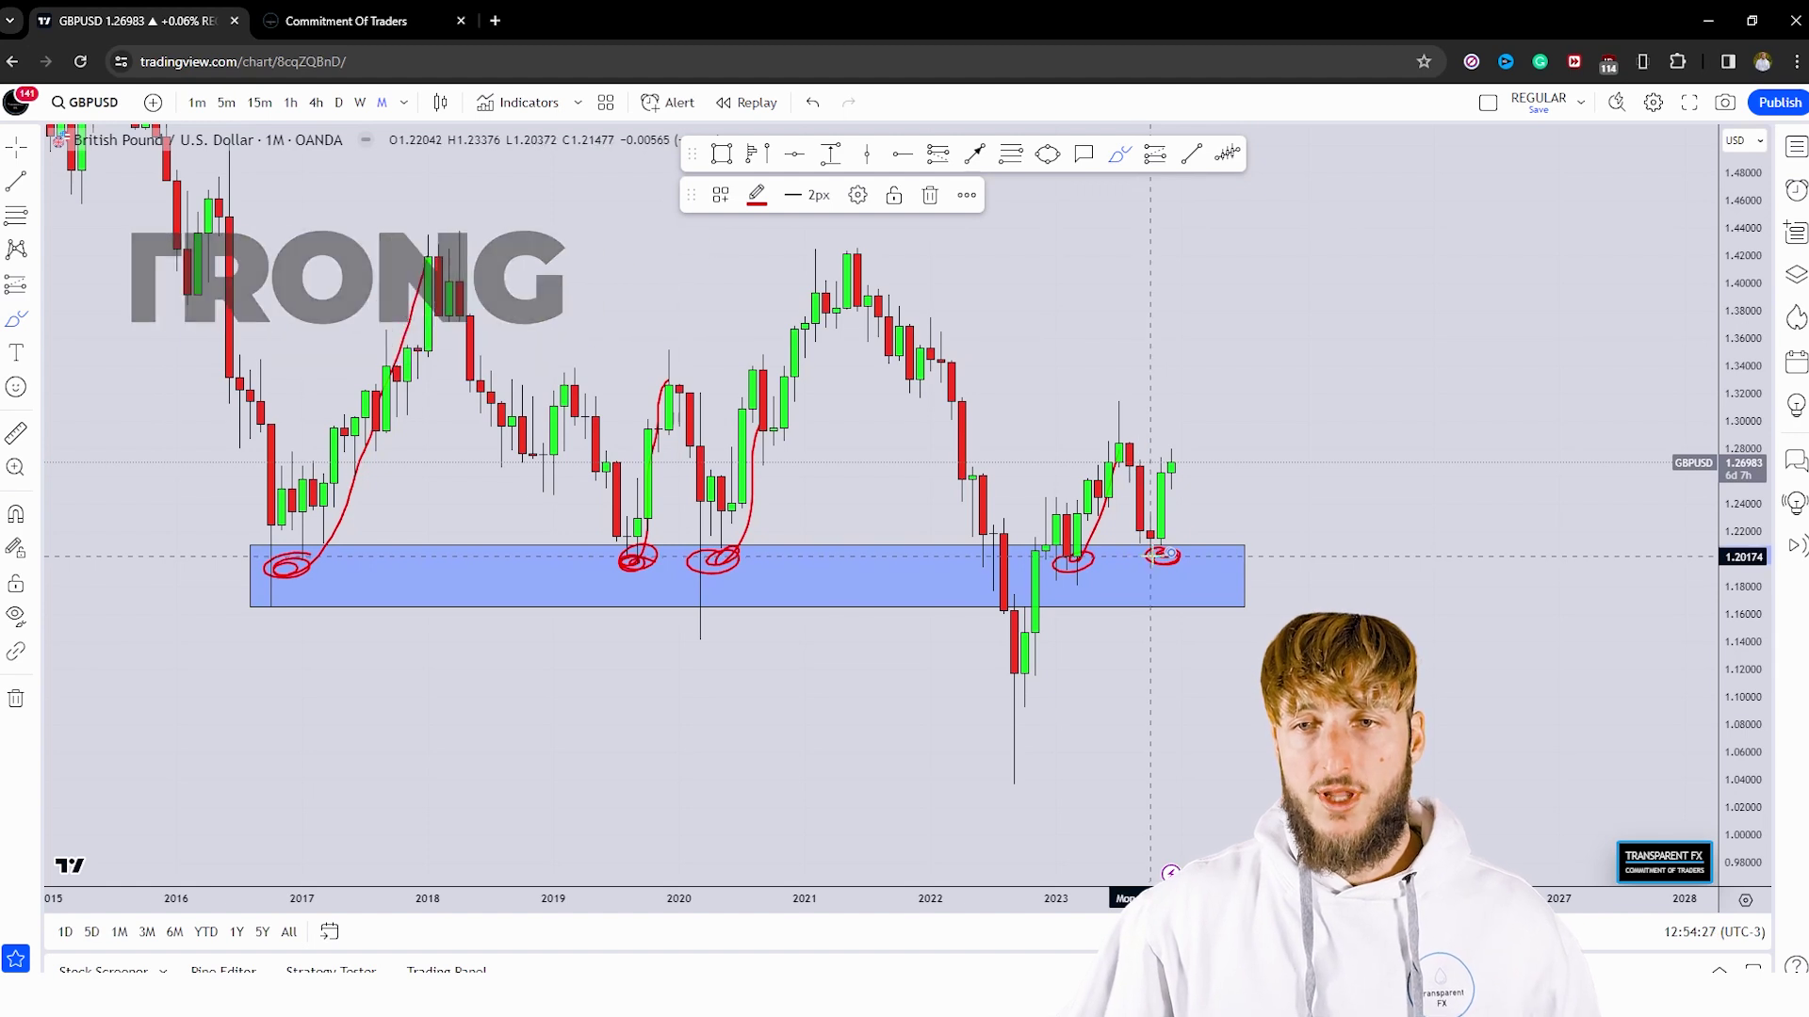
Sketch a projected rise and more rally traces, undo the last stroke, and switch to weekly.
left_click_drag(1171, 469, 1223, 337)
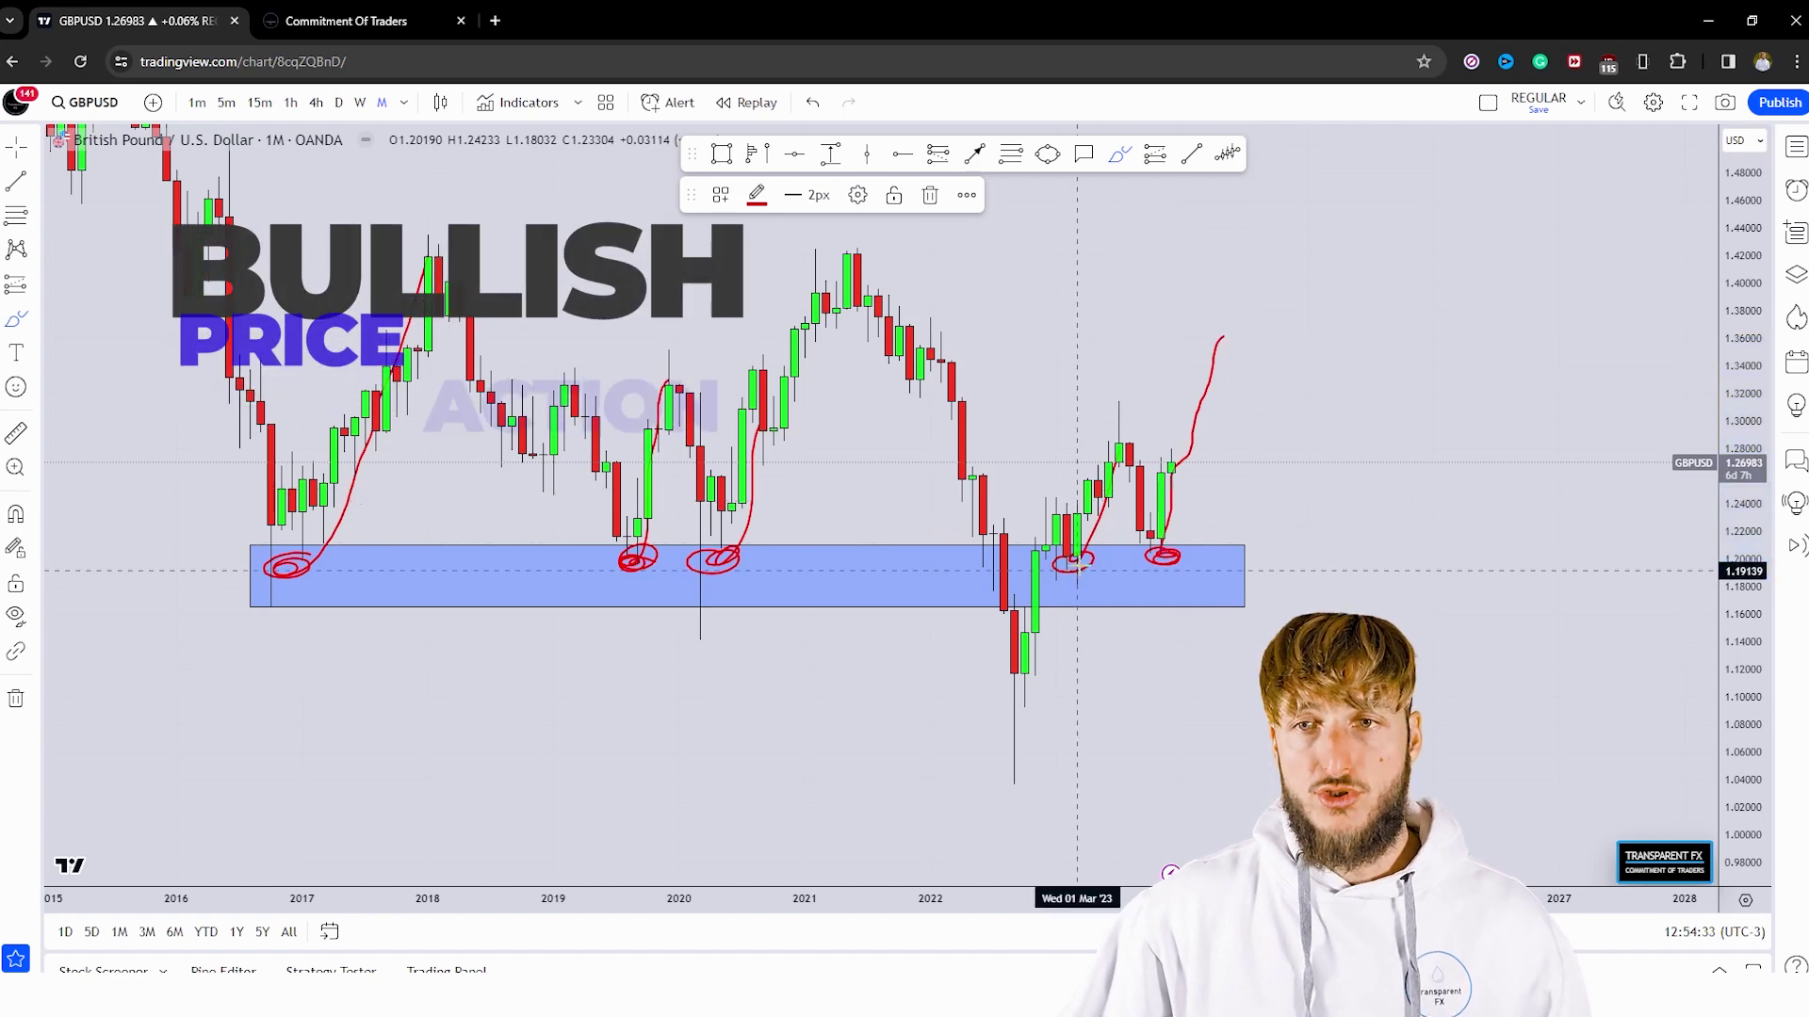
left_click_drag(783, 391, 751, 570)
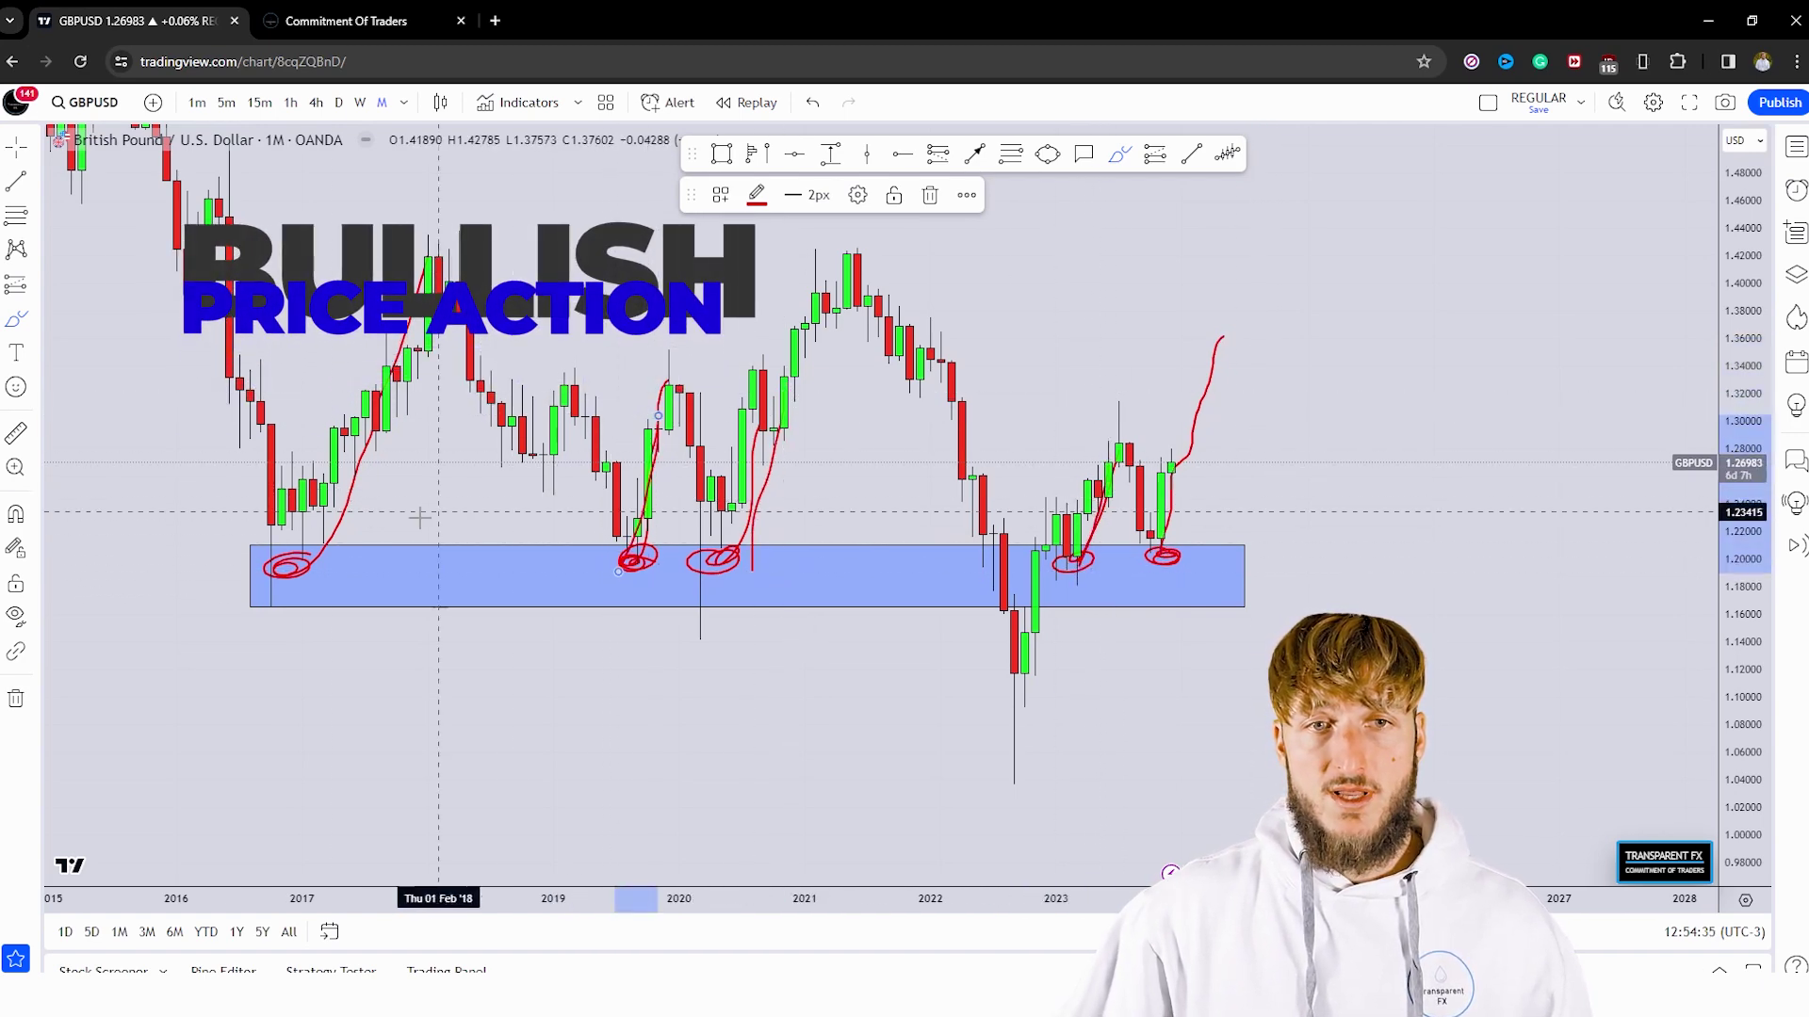
left_click_drag(313, 568, 438, 307)
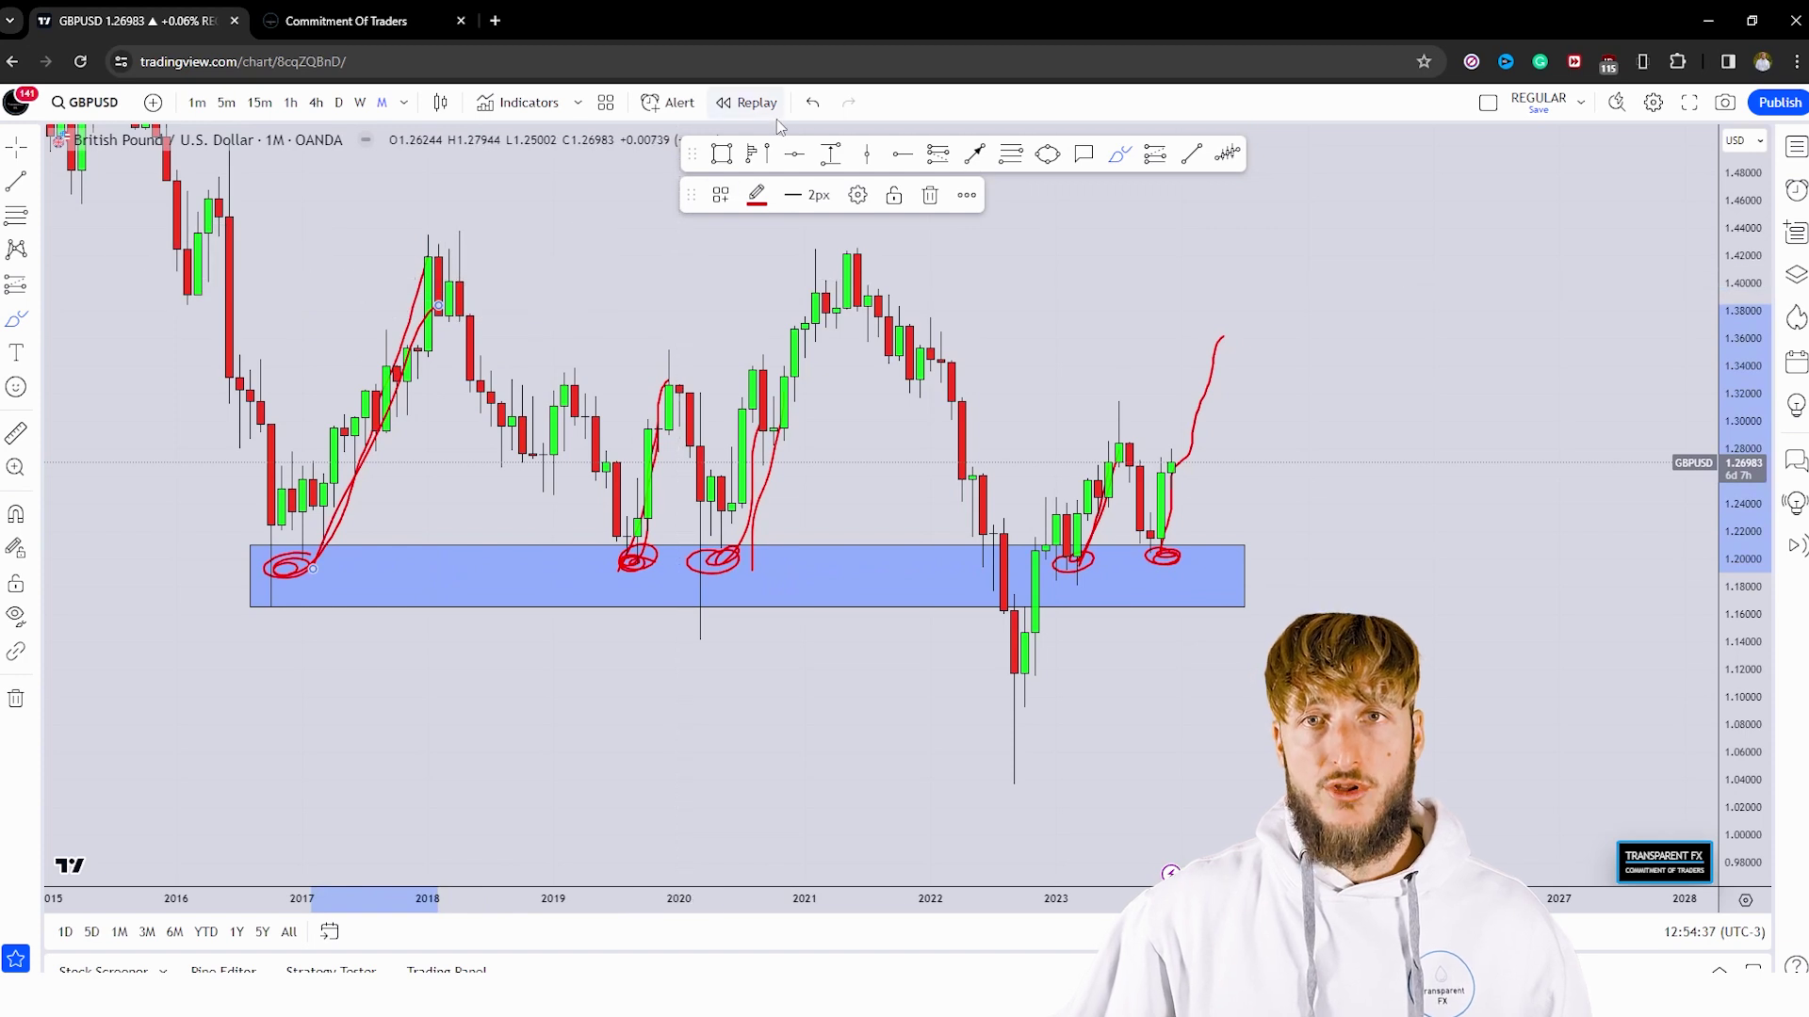
left_click(812, 103)
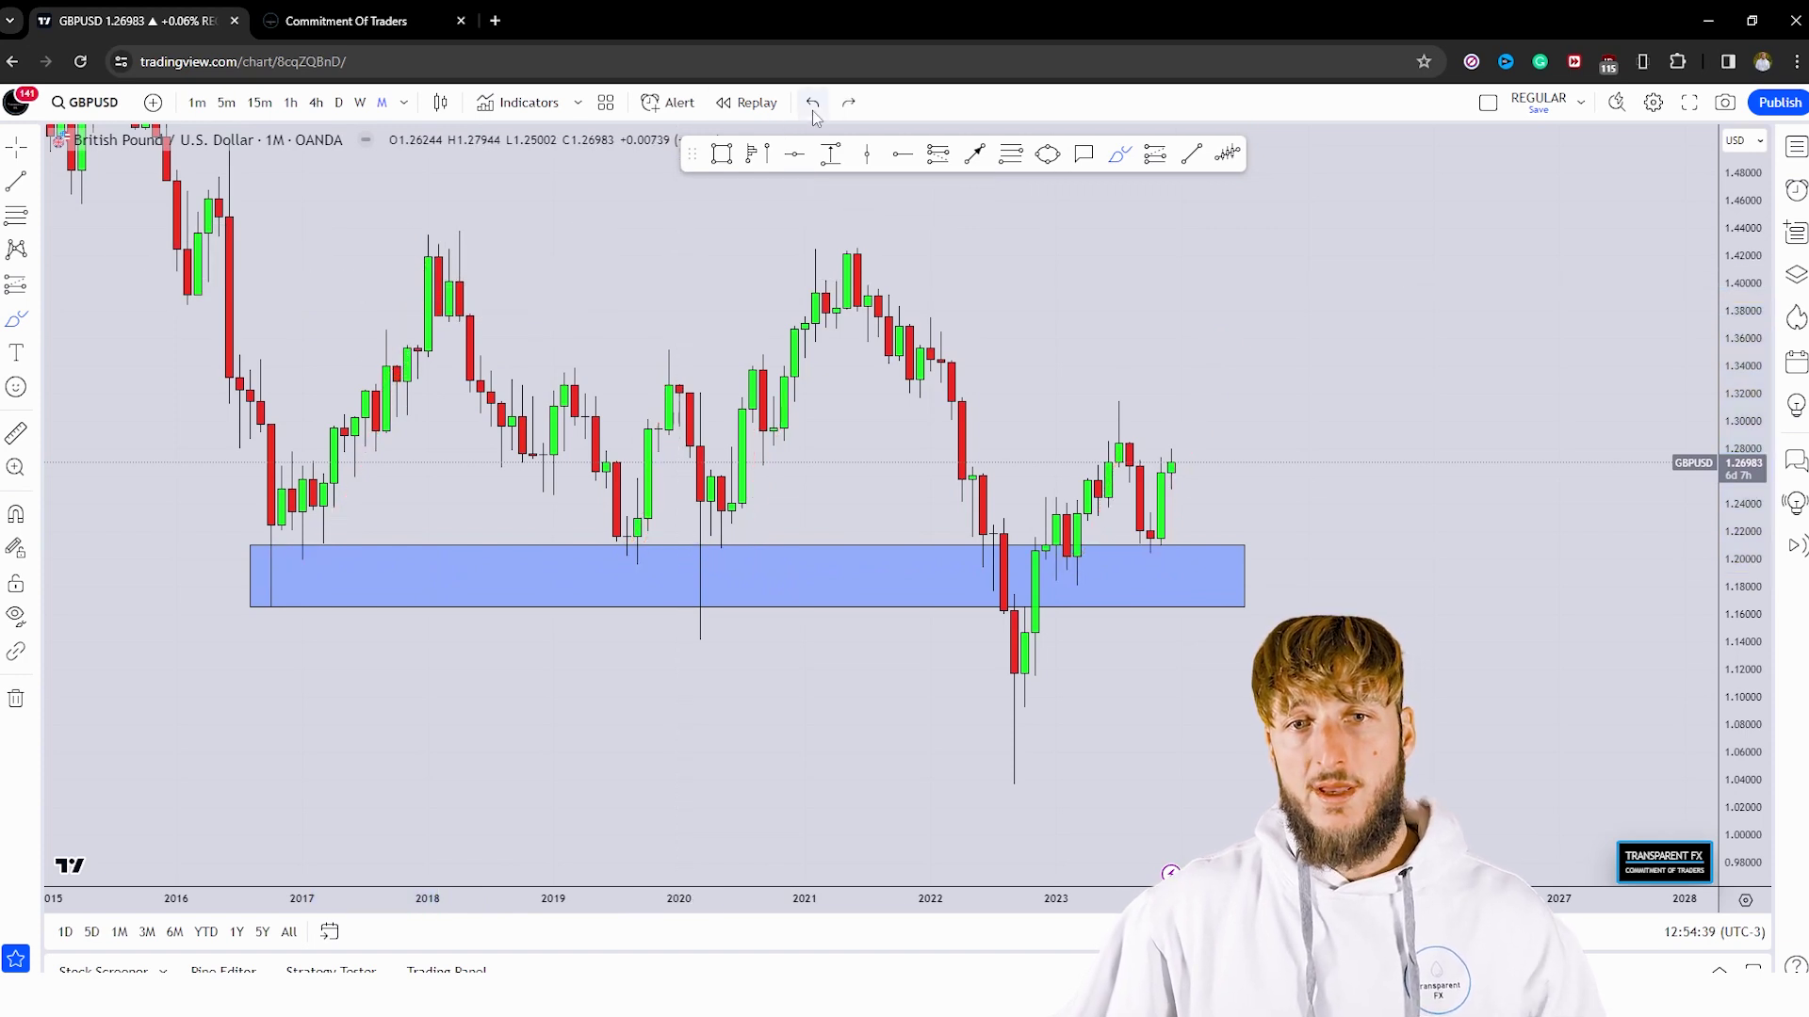
left_click(361, 104)
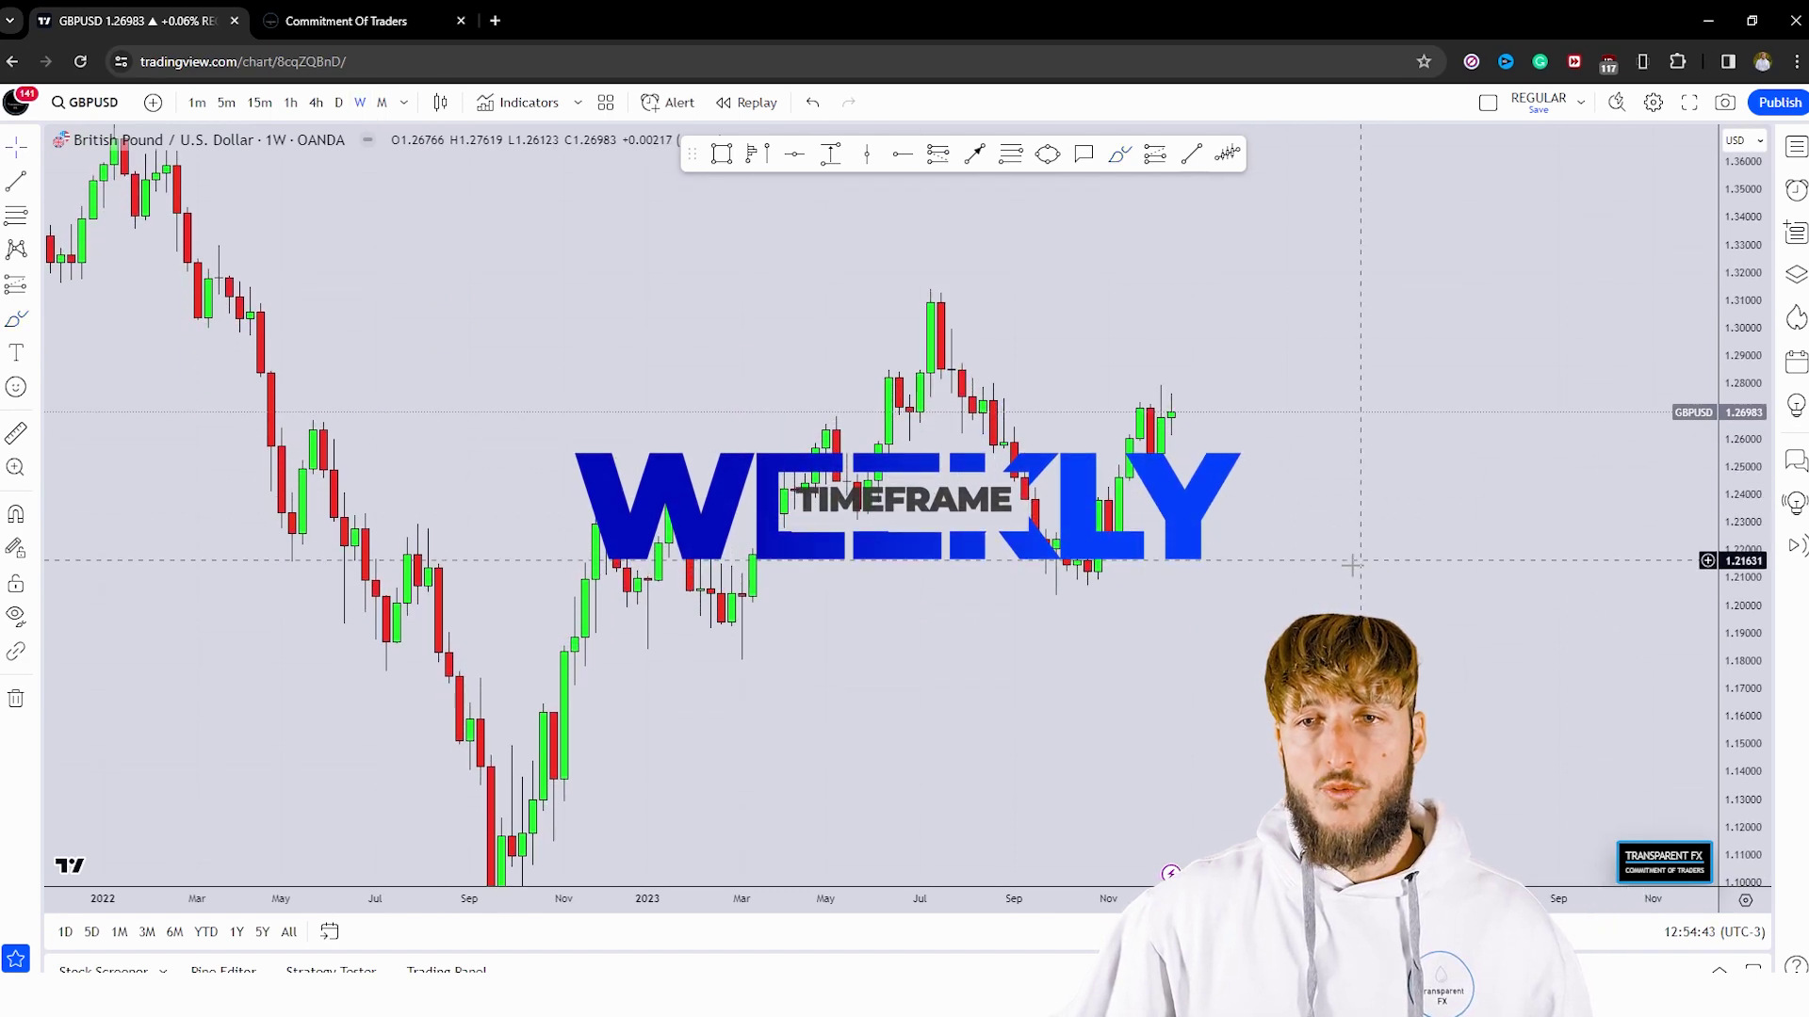
Zoom in and trace the swing from the July 2023 high in red freehand.
scroll(936, 747, "up", 2)
scroll(1070, 722, "up", 1)
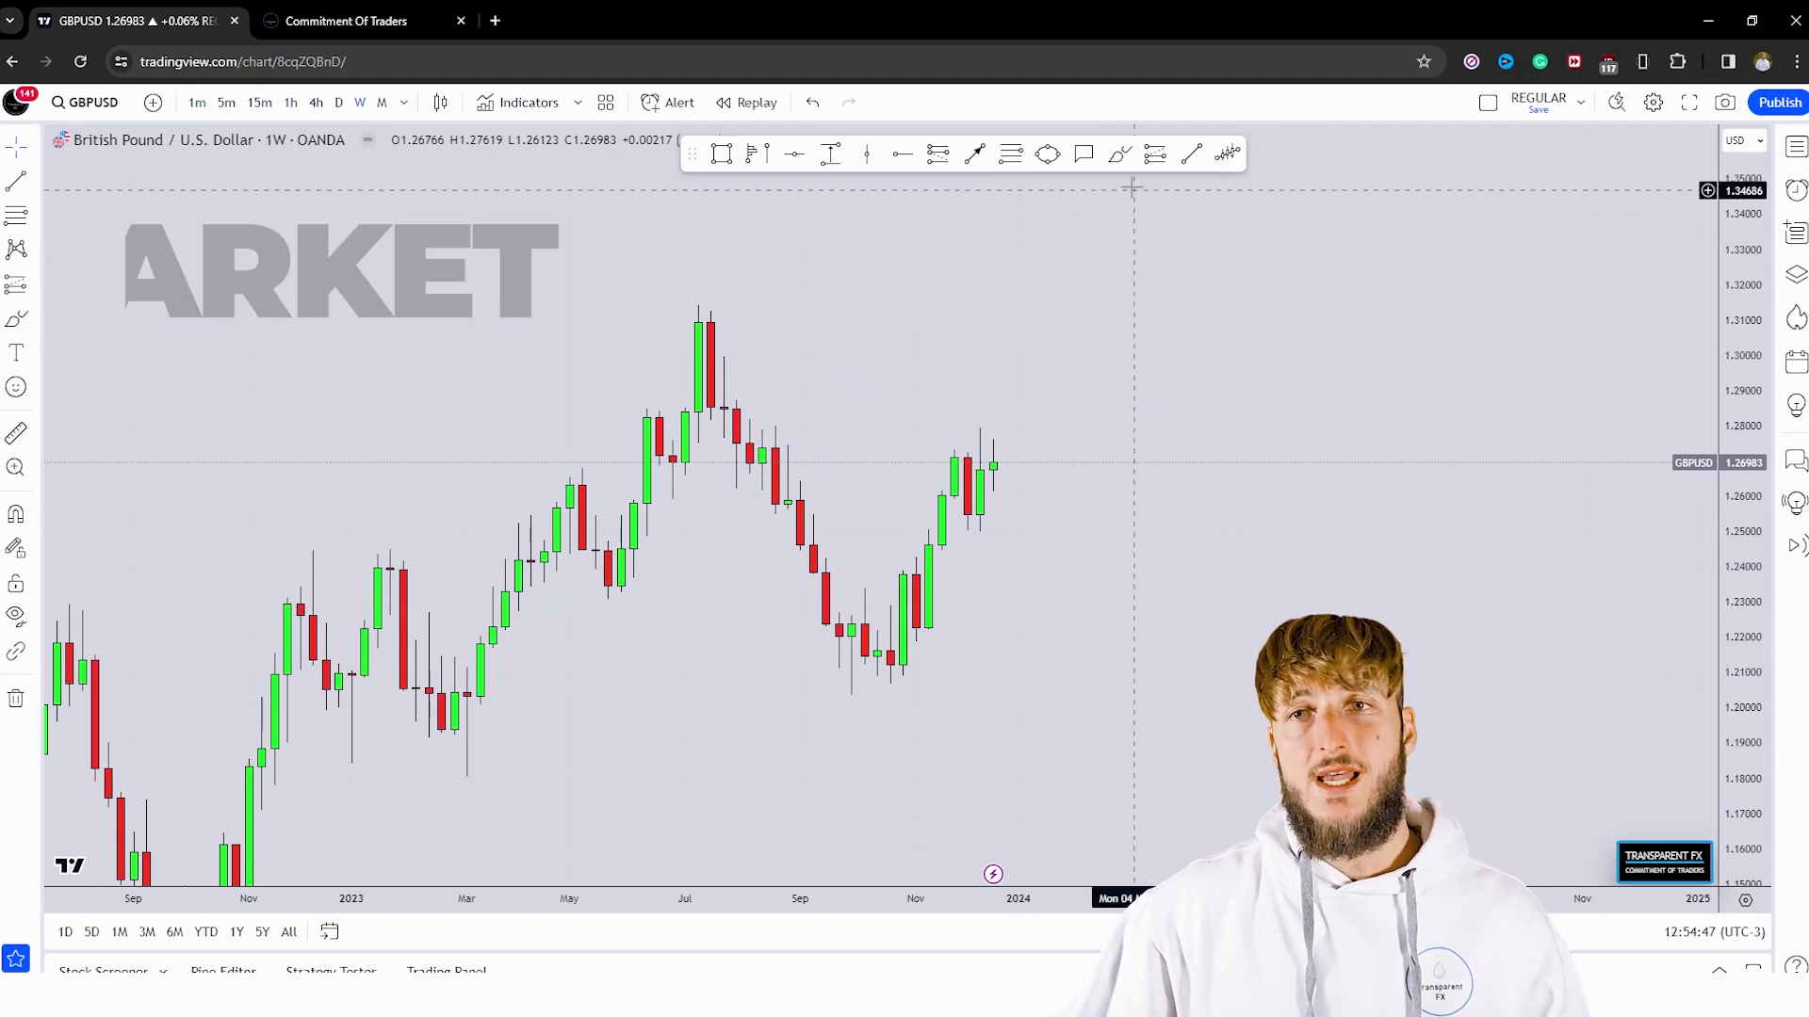
left_click(1119, 153)
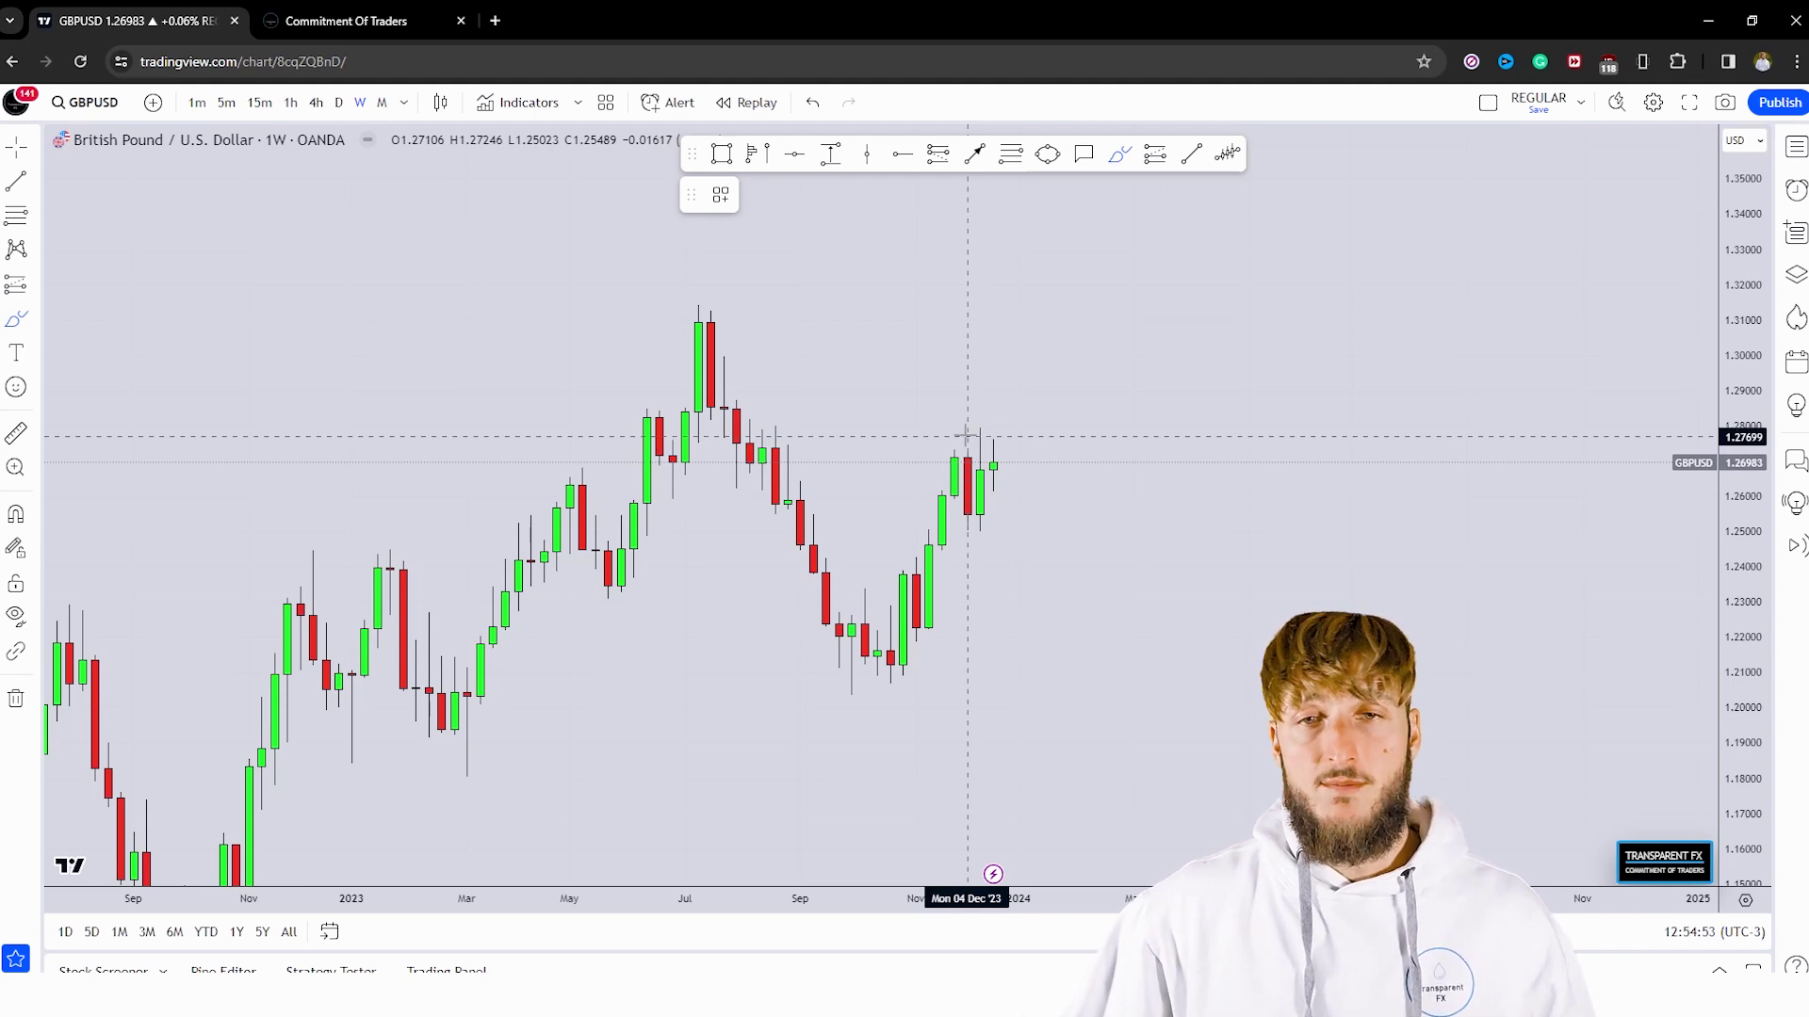
mouse_move(714, 320)
left_mouse_down()
mouse_move(734, 447)
mouse_move(762, 435)
mouse_move(774, 508)
mouse_move(801, 499)
mouse_move(850, 659)
mouse_move(865, 608)
mouse_move(876, 671)
mouse_move(886, 620)
mouse_move(895, 665)
mouse_move(903, 558)
mouse_move(926, 617)
mouse_move(961, 459)
mouse_move(980, 506)
mouse_move(992, 384)
left_mouse_up()
Stay on the page after the leave-site warning and undo the traced swing.
key("F5")
left_click(1064, 182)
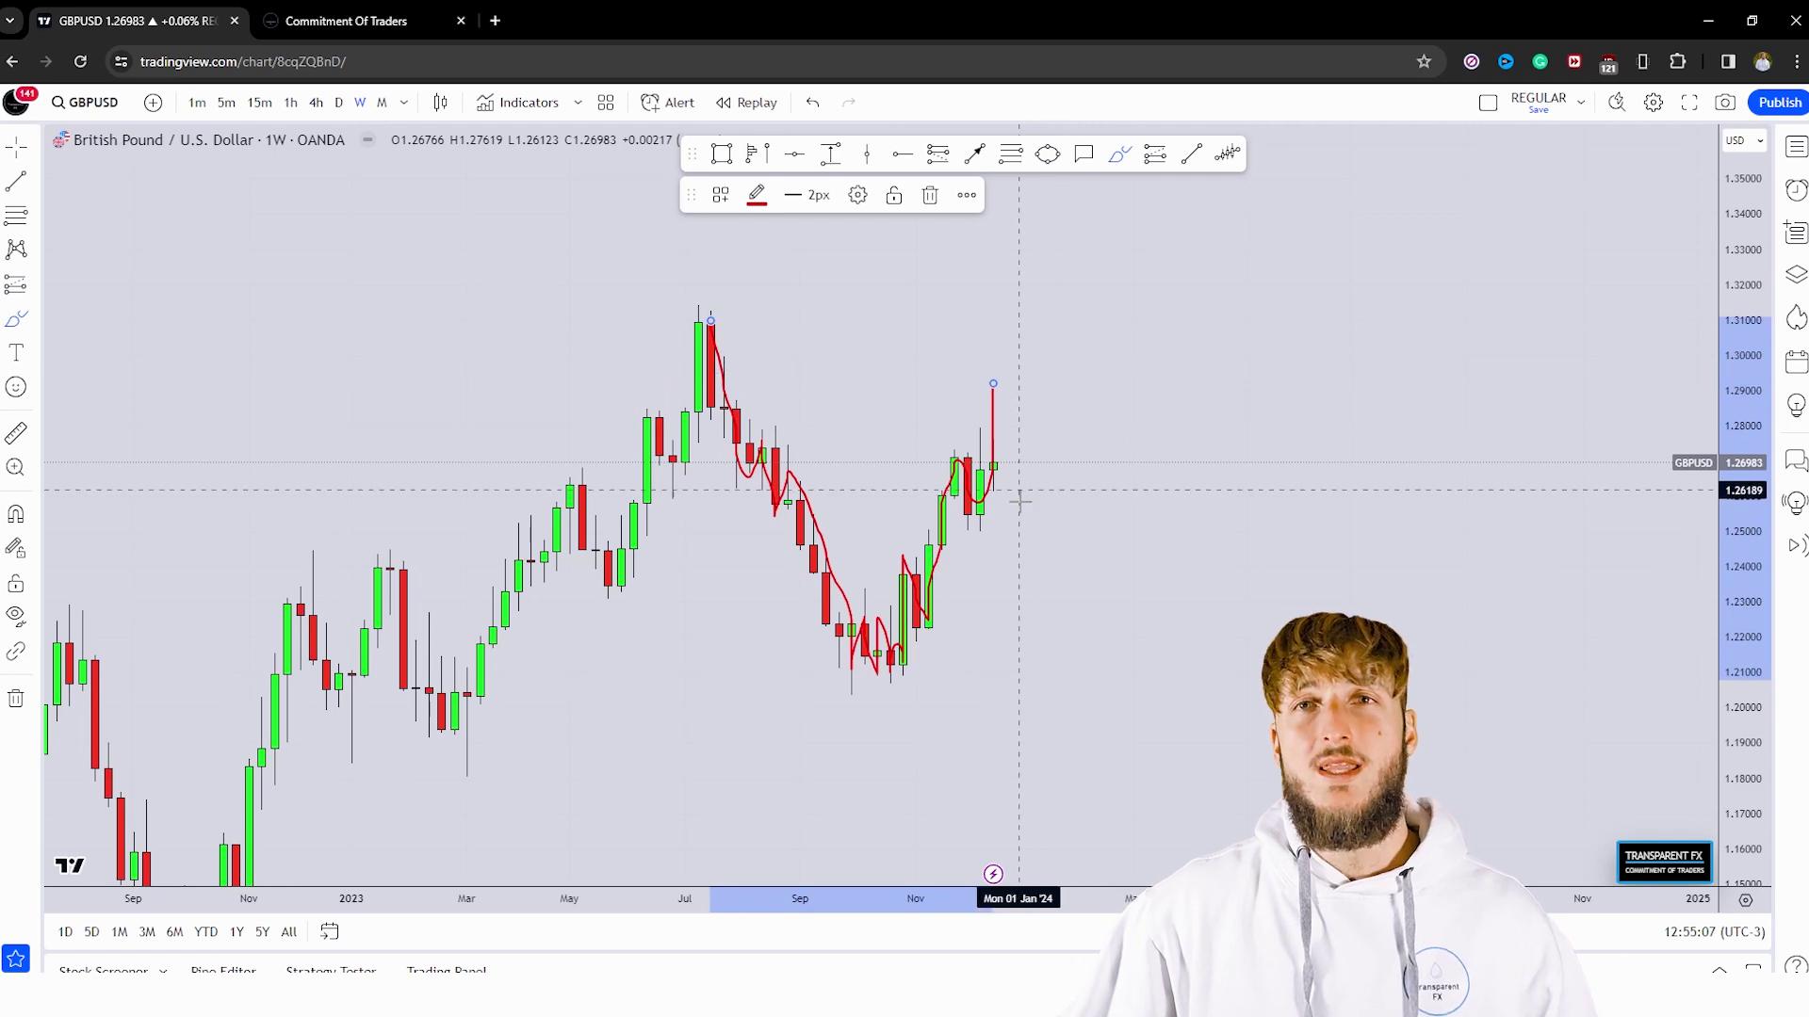
left_click(823, 112)
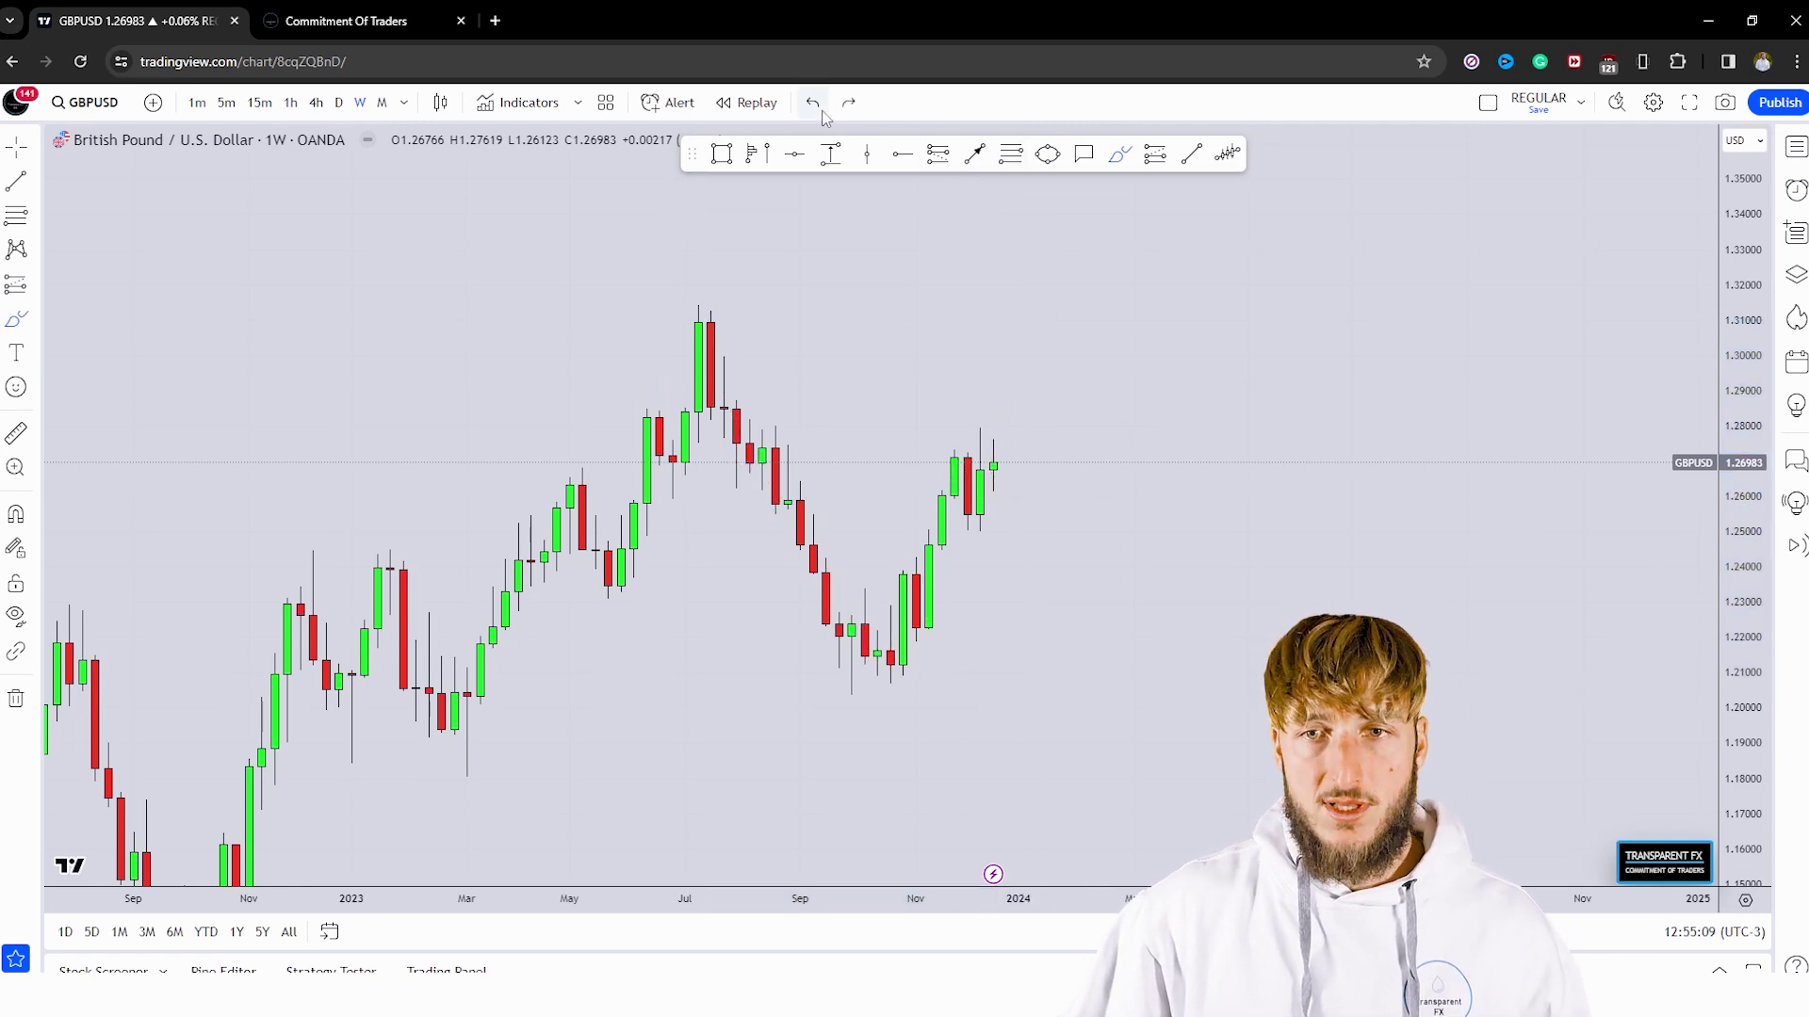
Sketch and delete an impulse stroke, then anchor a Fibonacci retracement at the November 2023 low.
left_click(1120, 154)
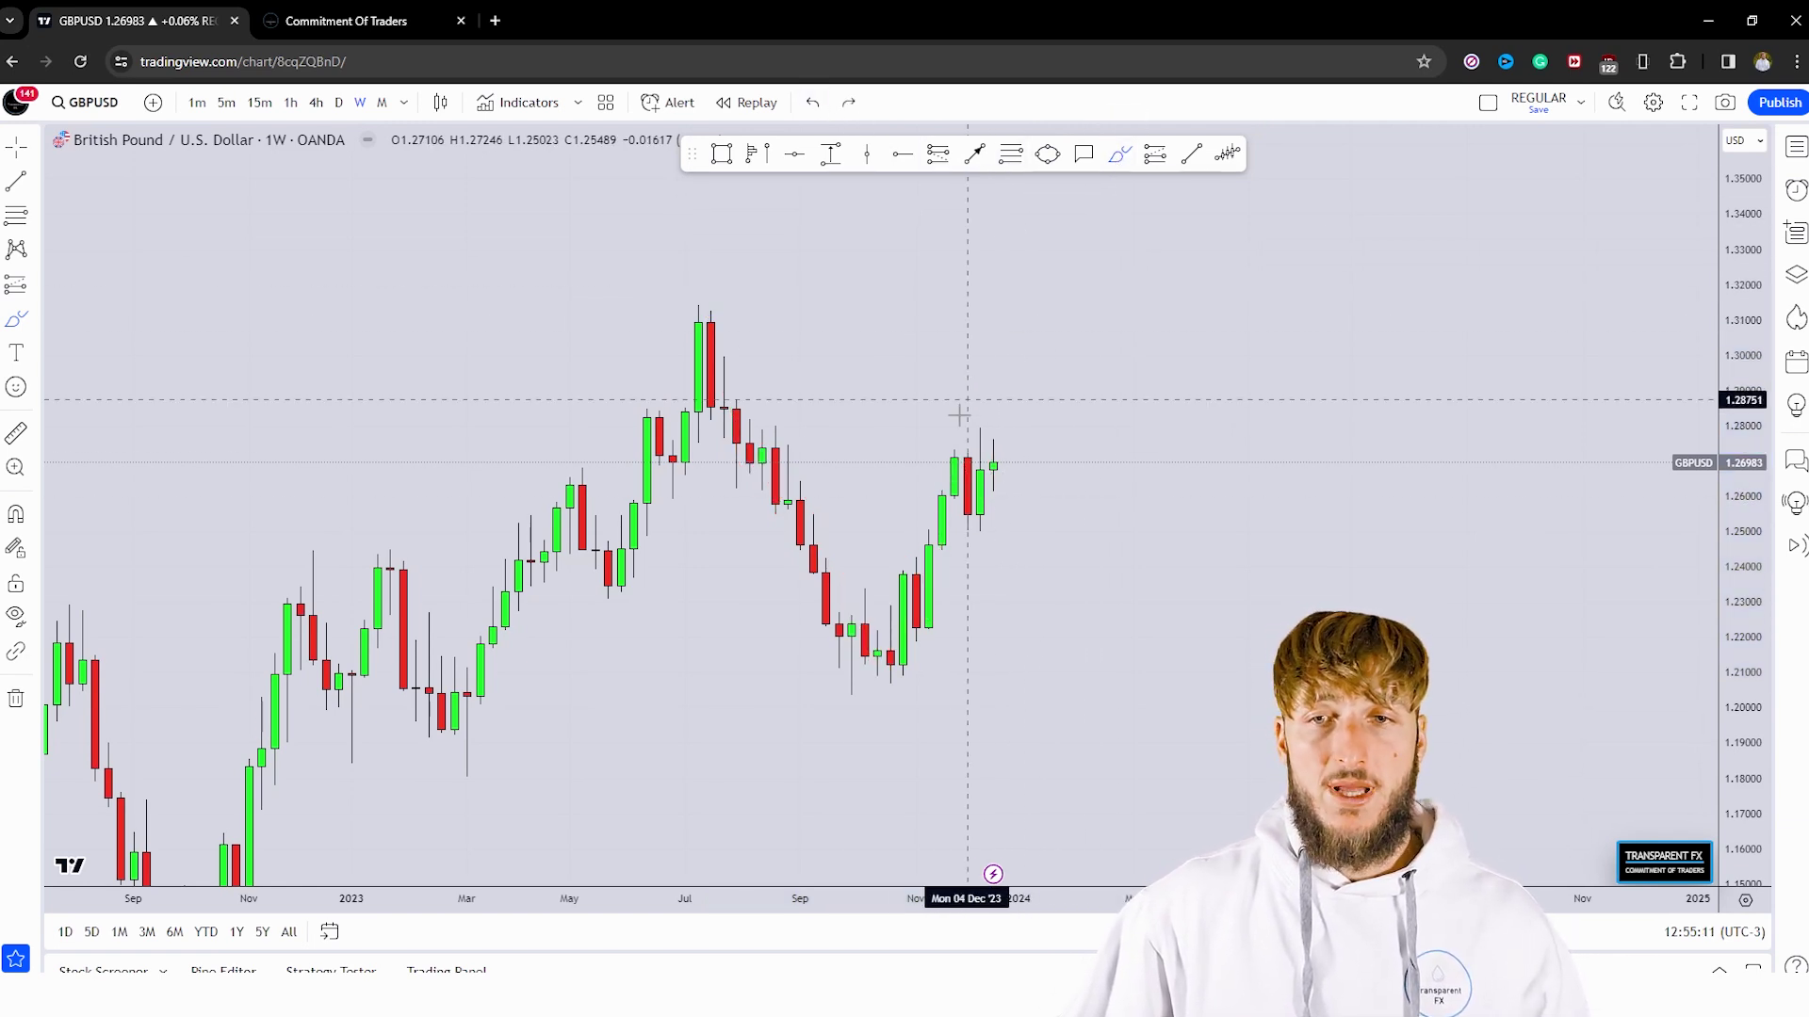
mouse_move(930, 633)
left_mouse_down()
mouse_move(966, 463)
mouse_move(979, 532)
left_mouse_up()
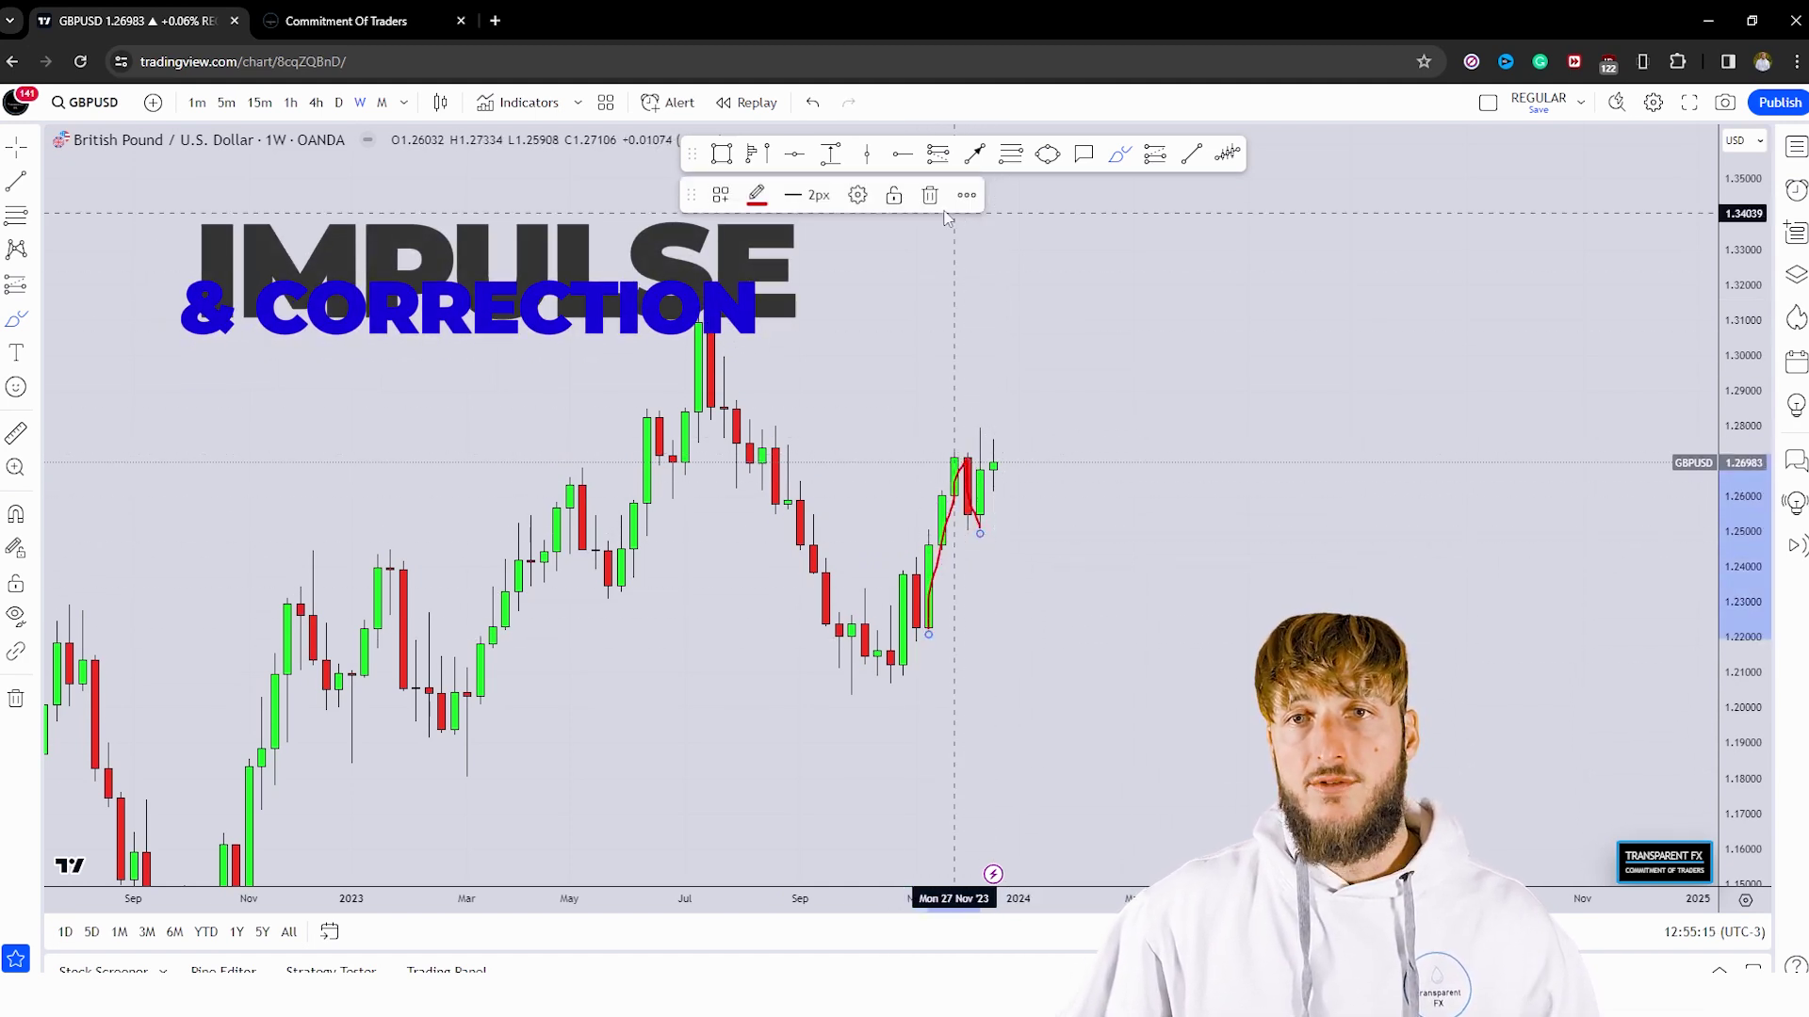
key("Delete")
left_click(916, 642)
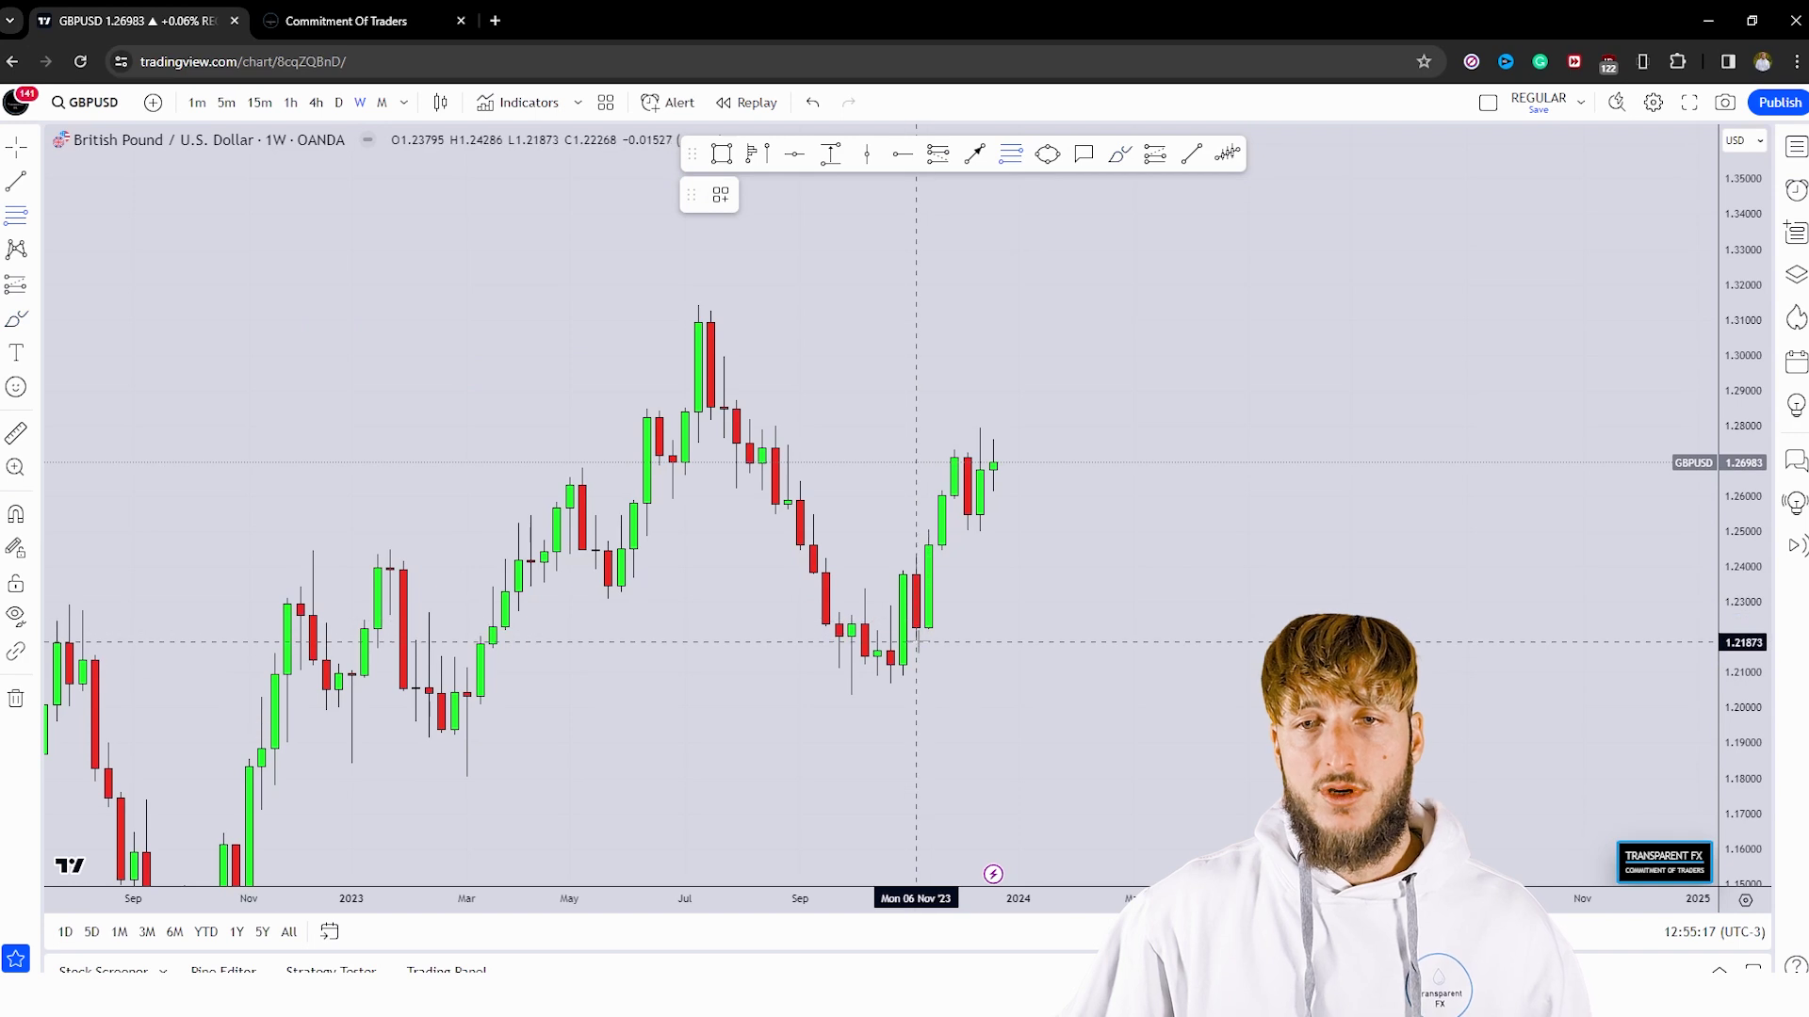
left_click(955, 456)
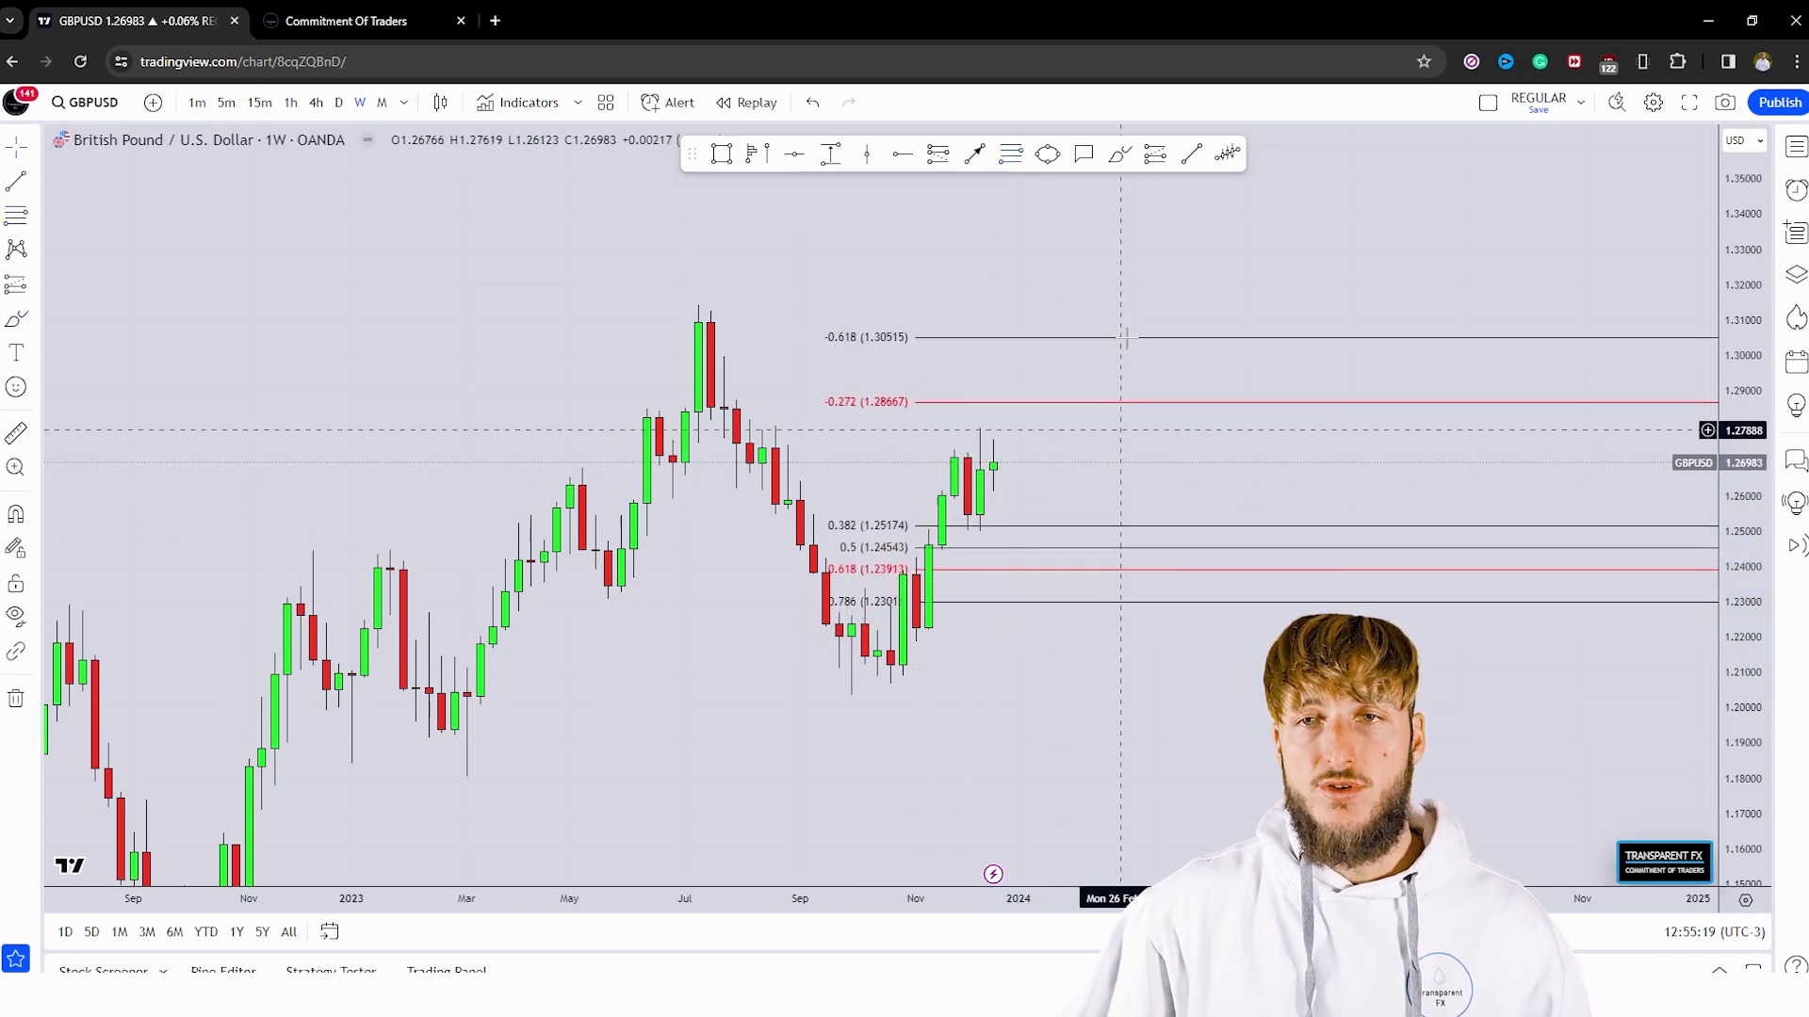
left_click(1120, 156)
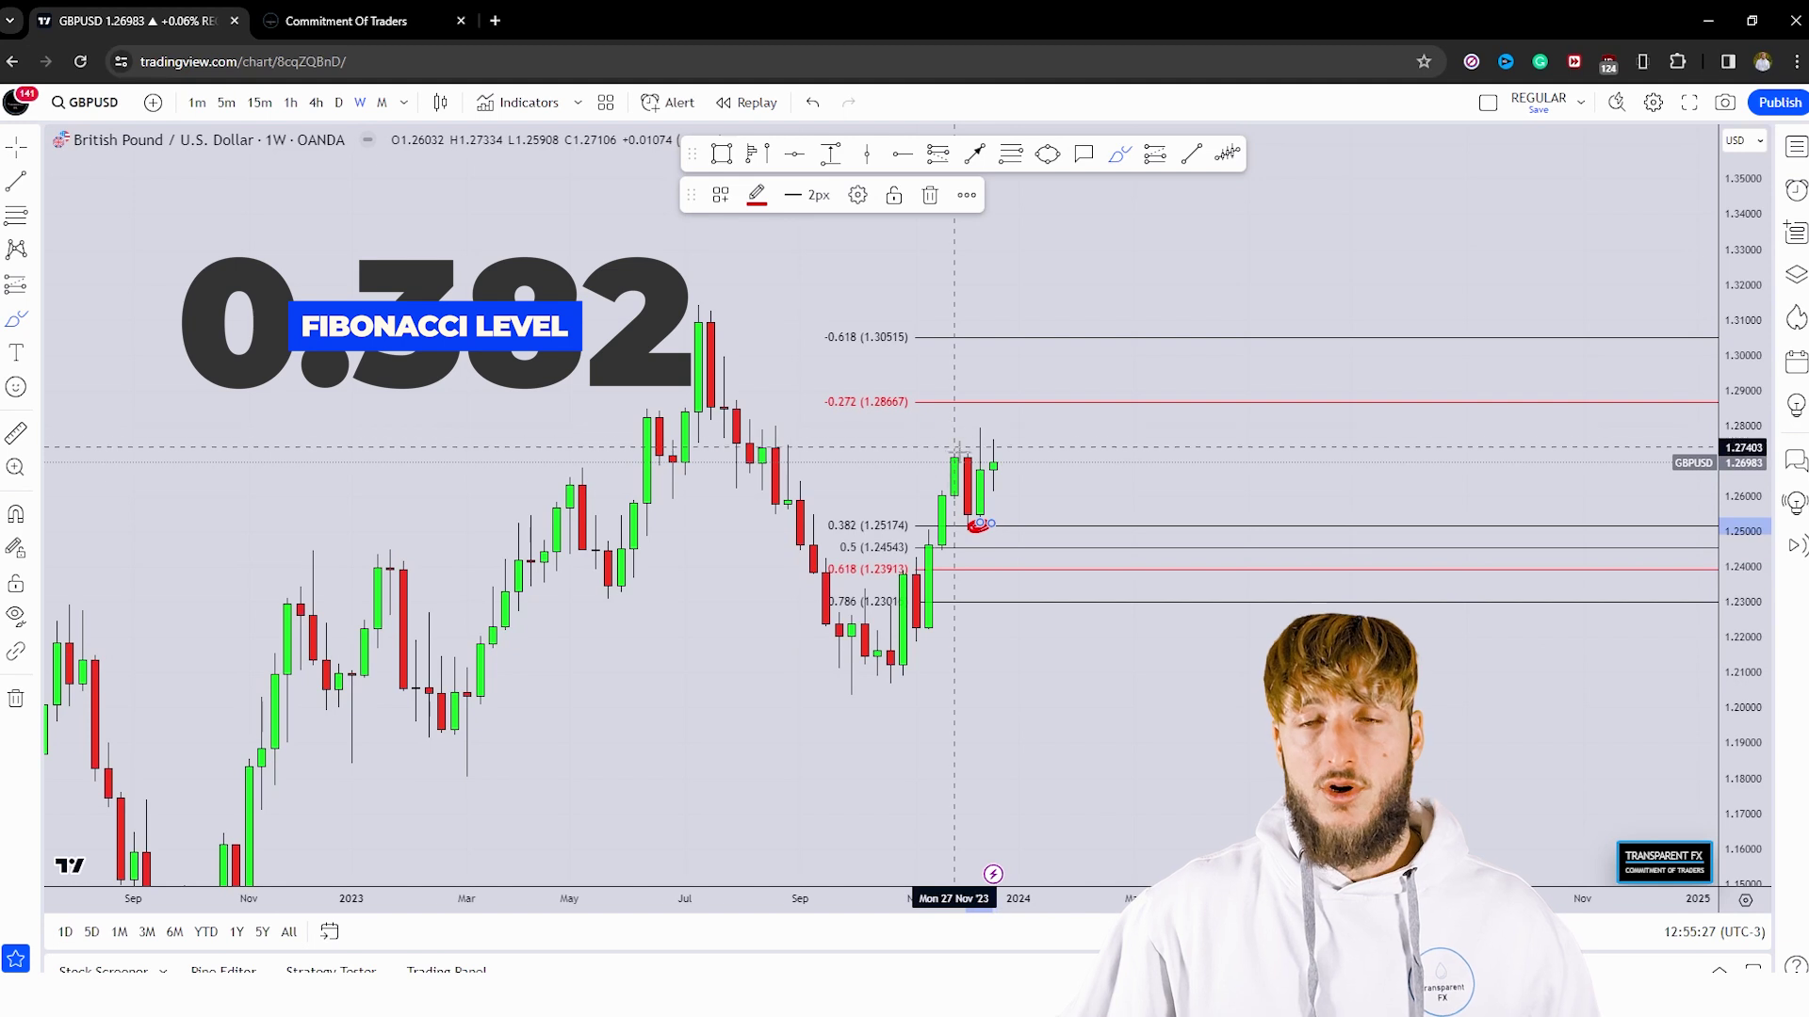
left_click_drag(979, 523, 1043, 353)
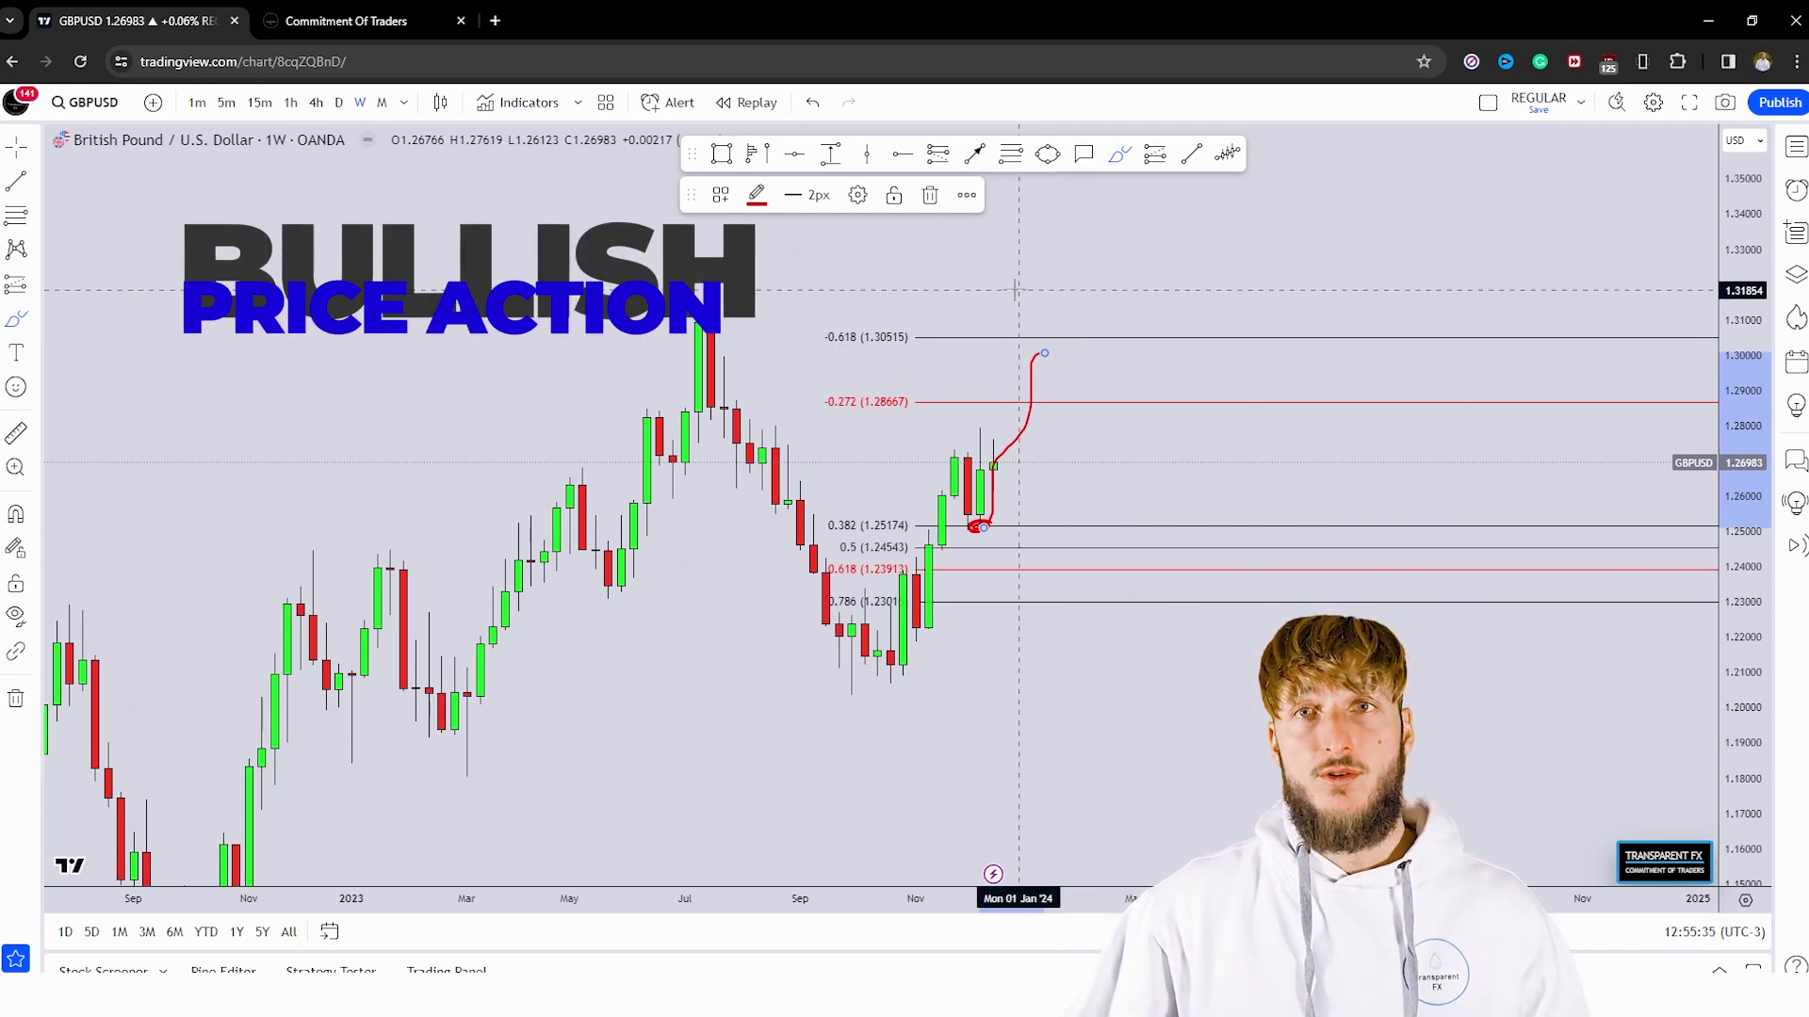
key("ctrl+z")
key("ctrl+z")
key("ctrl+z")
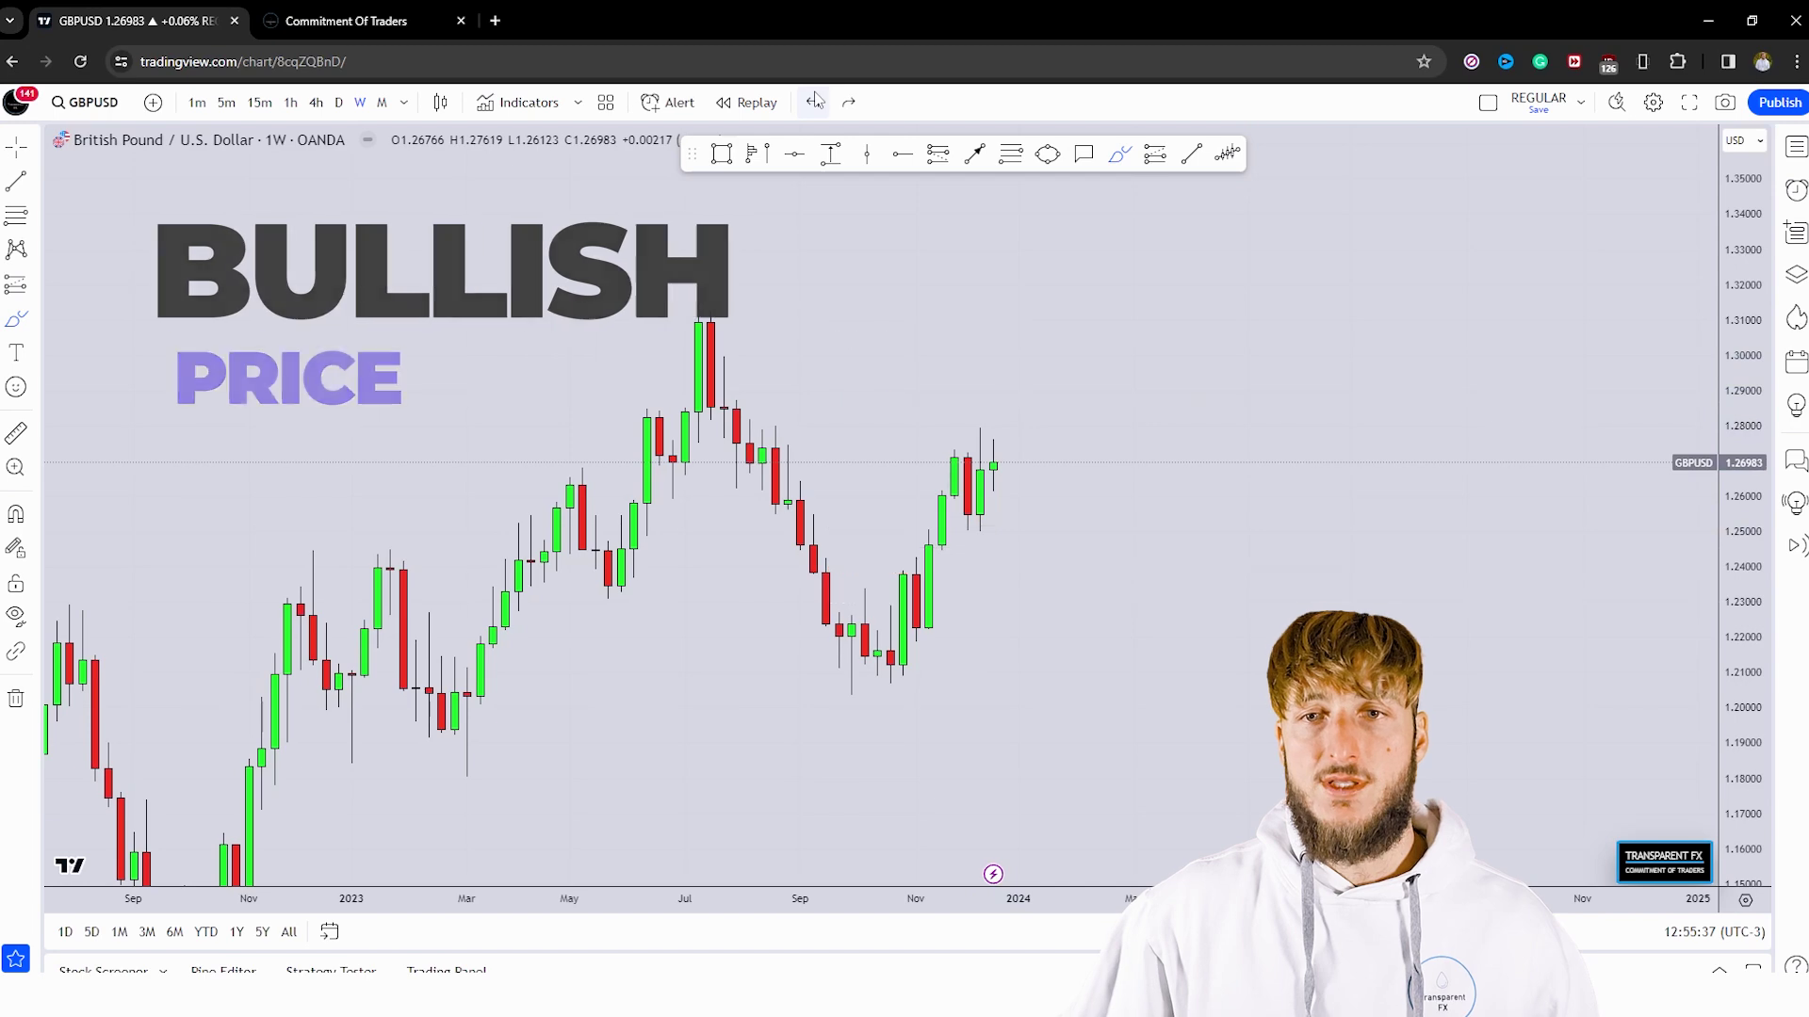
Switch to the daily timeframe and sketch red rally-and-pullback strokes over the candles.
left_click(337, 106)
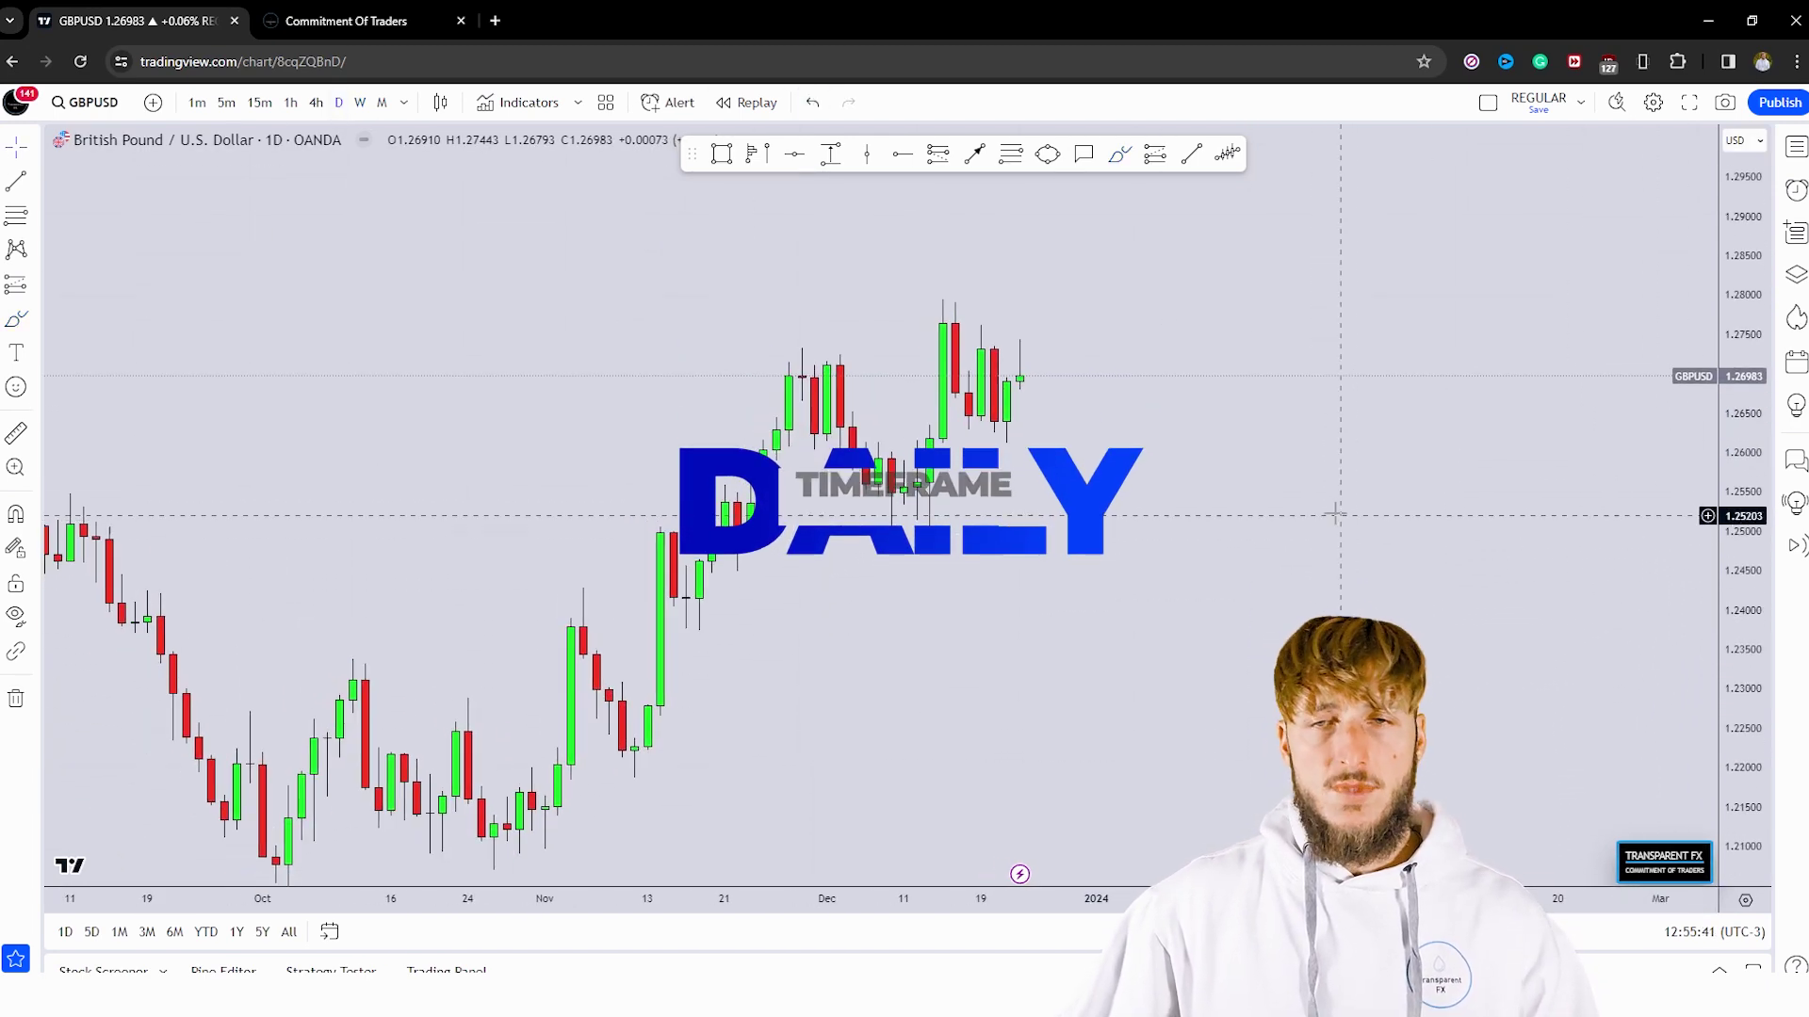
left_click(1123, 158)
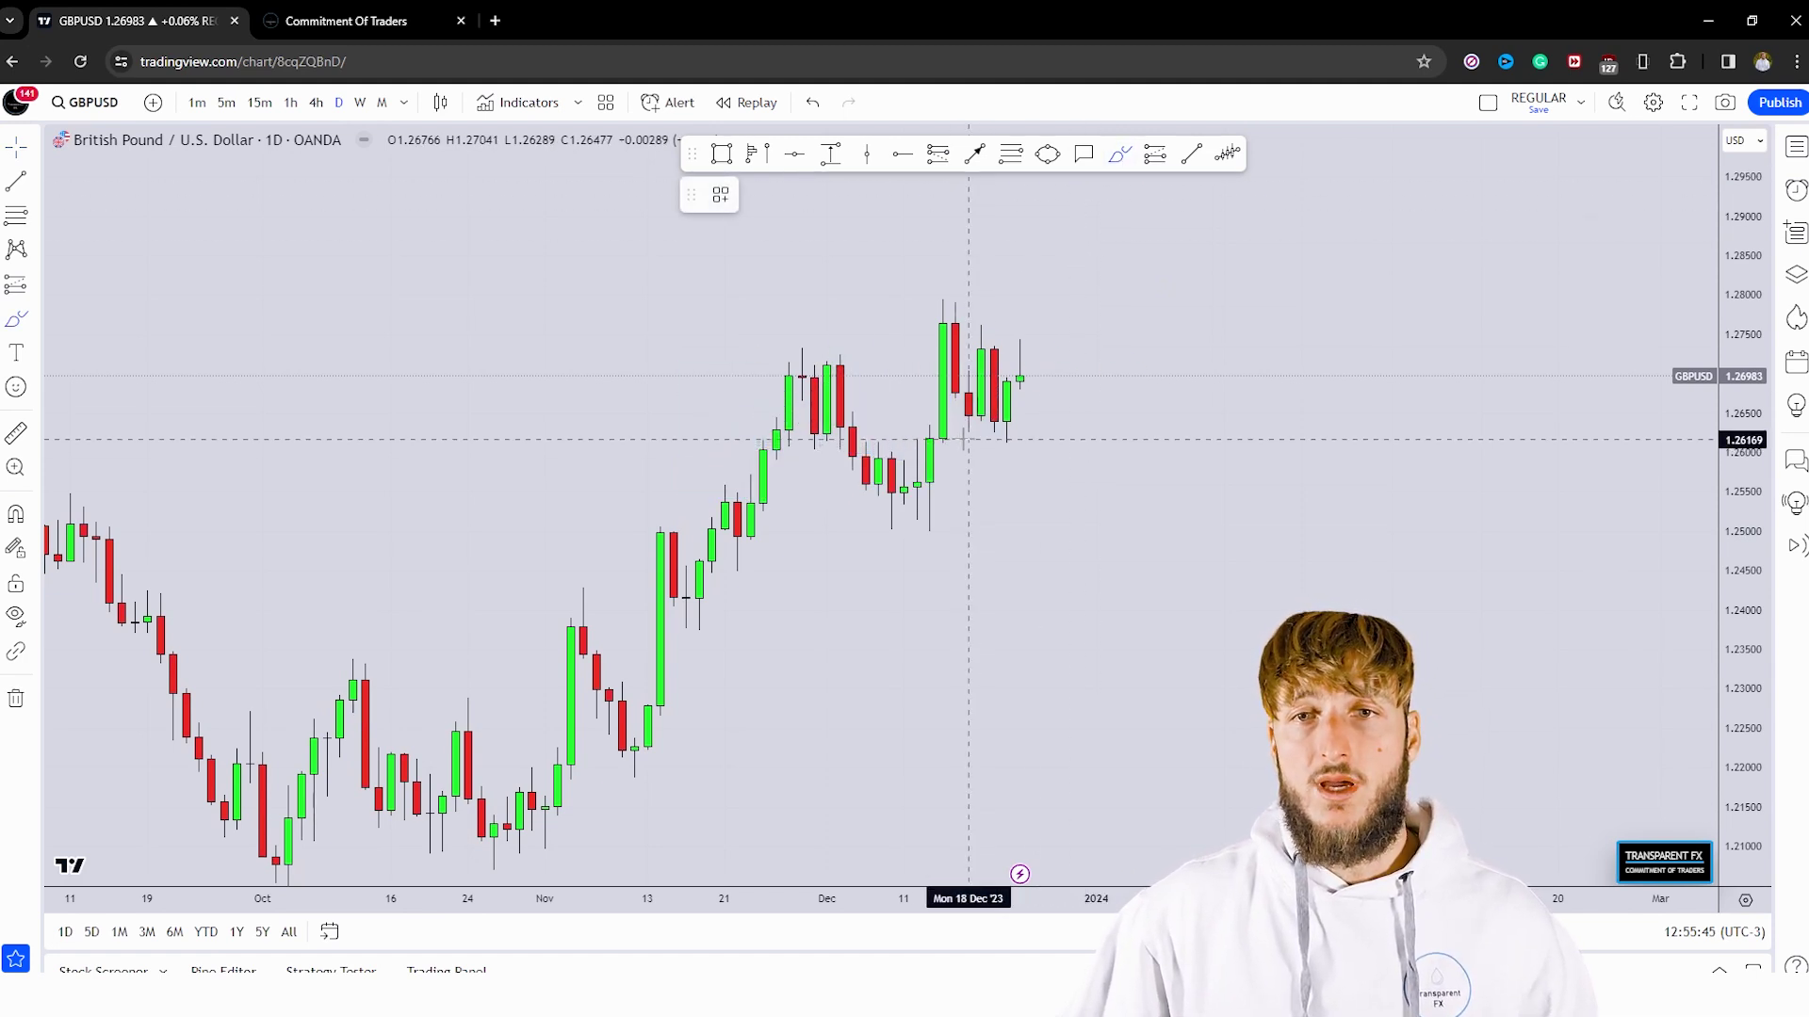
mouse_move(655, 733)
left_mouse_down()
mouse_move(609, 759)
mouse_move(650, 738)
mouse_move(627, 744)
mouse_move(699, 535)
left_mouse_up()
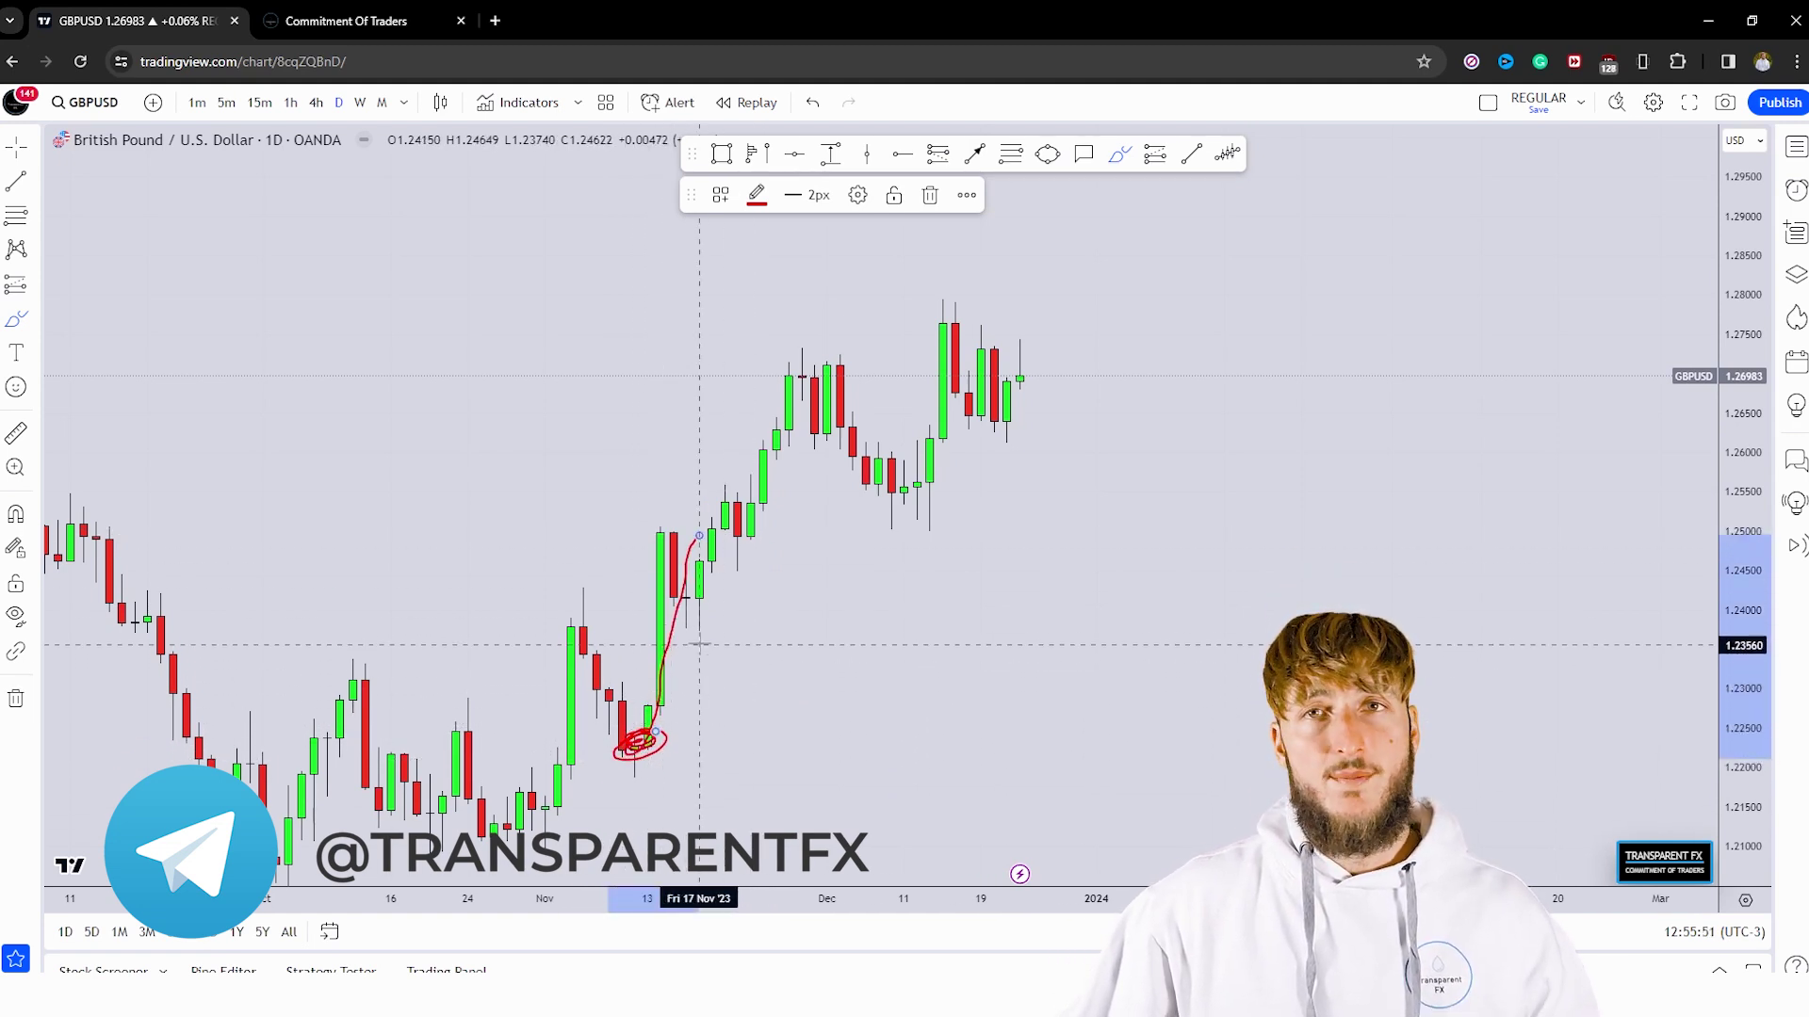
mouse_move(686, 574)
left_mouse_down()
mouse_move(735, 513)
mouse_move(751, 563)
mouse_move(802, 361)
left_mouse_up()
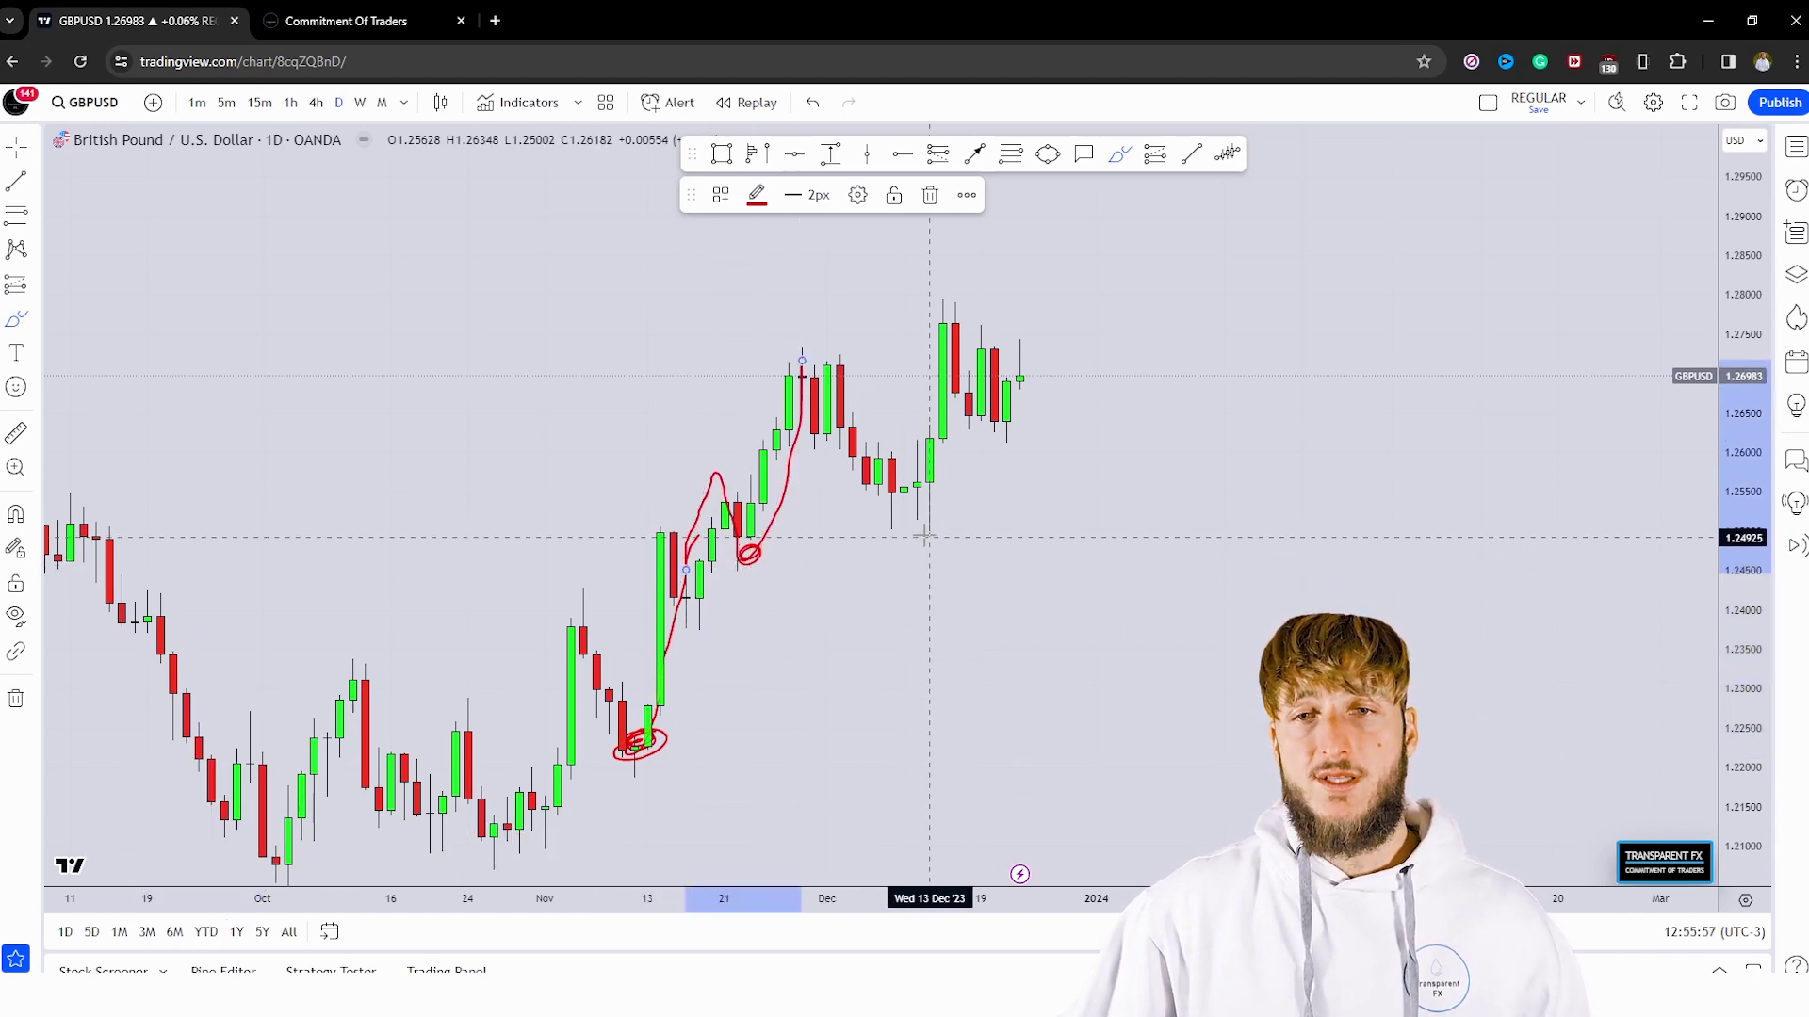
Circle the December pullback low, undo the consolidation line, and go to the Commitment Of Traders page.
left_click_drag(887, 514, 930, 402)
left_click_drag(807, 441, 929, 428)
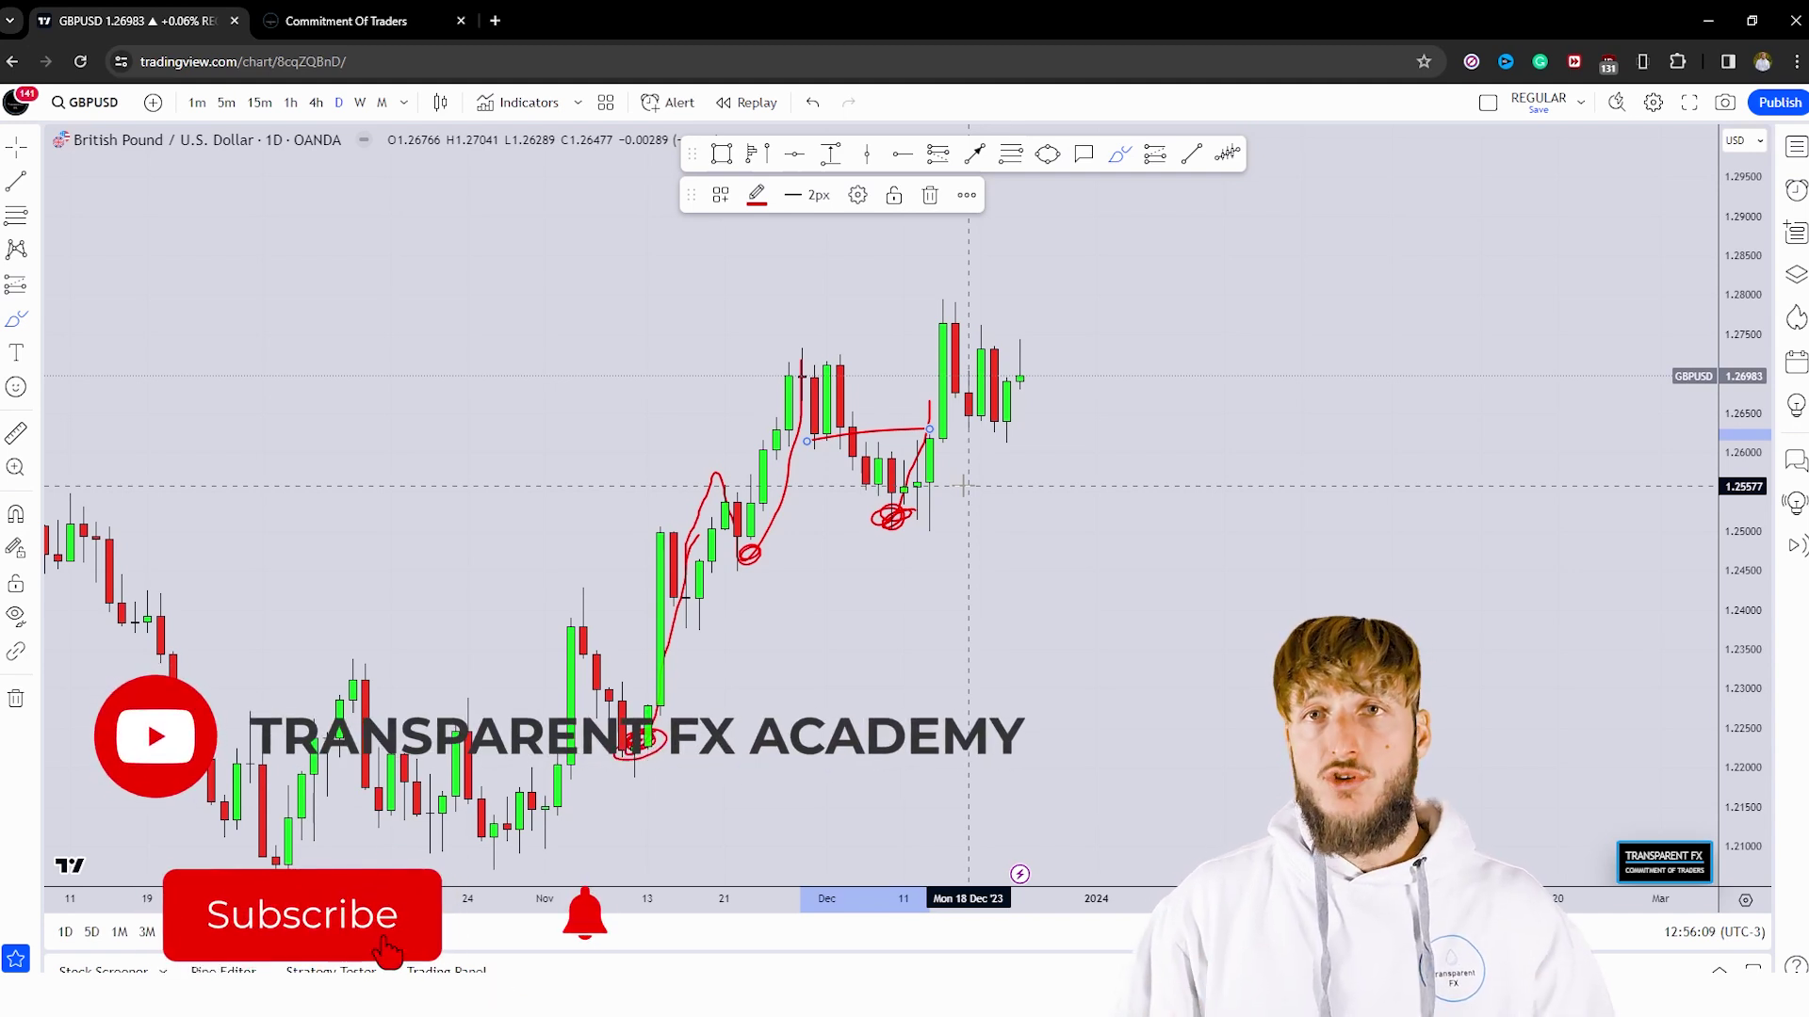
left_click(813, 103)
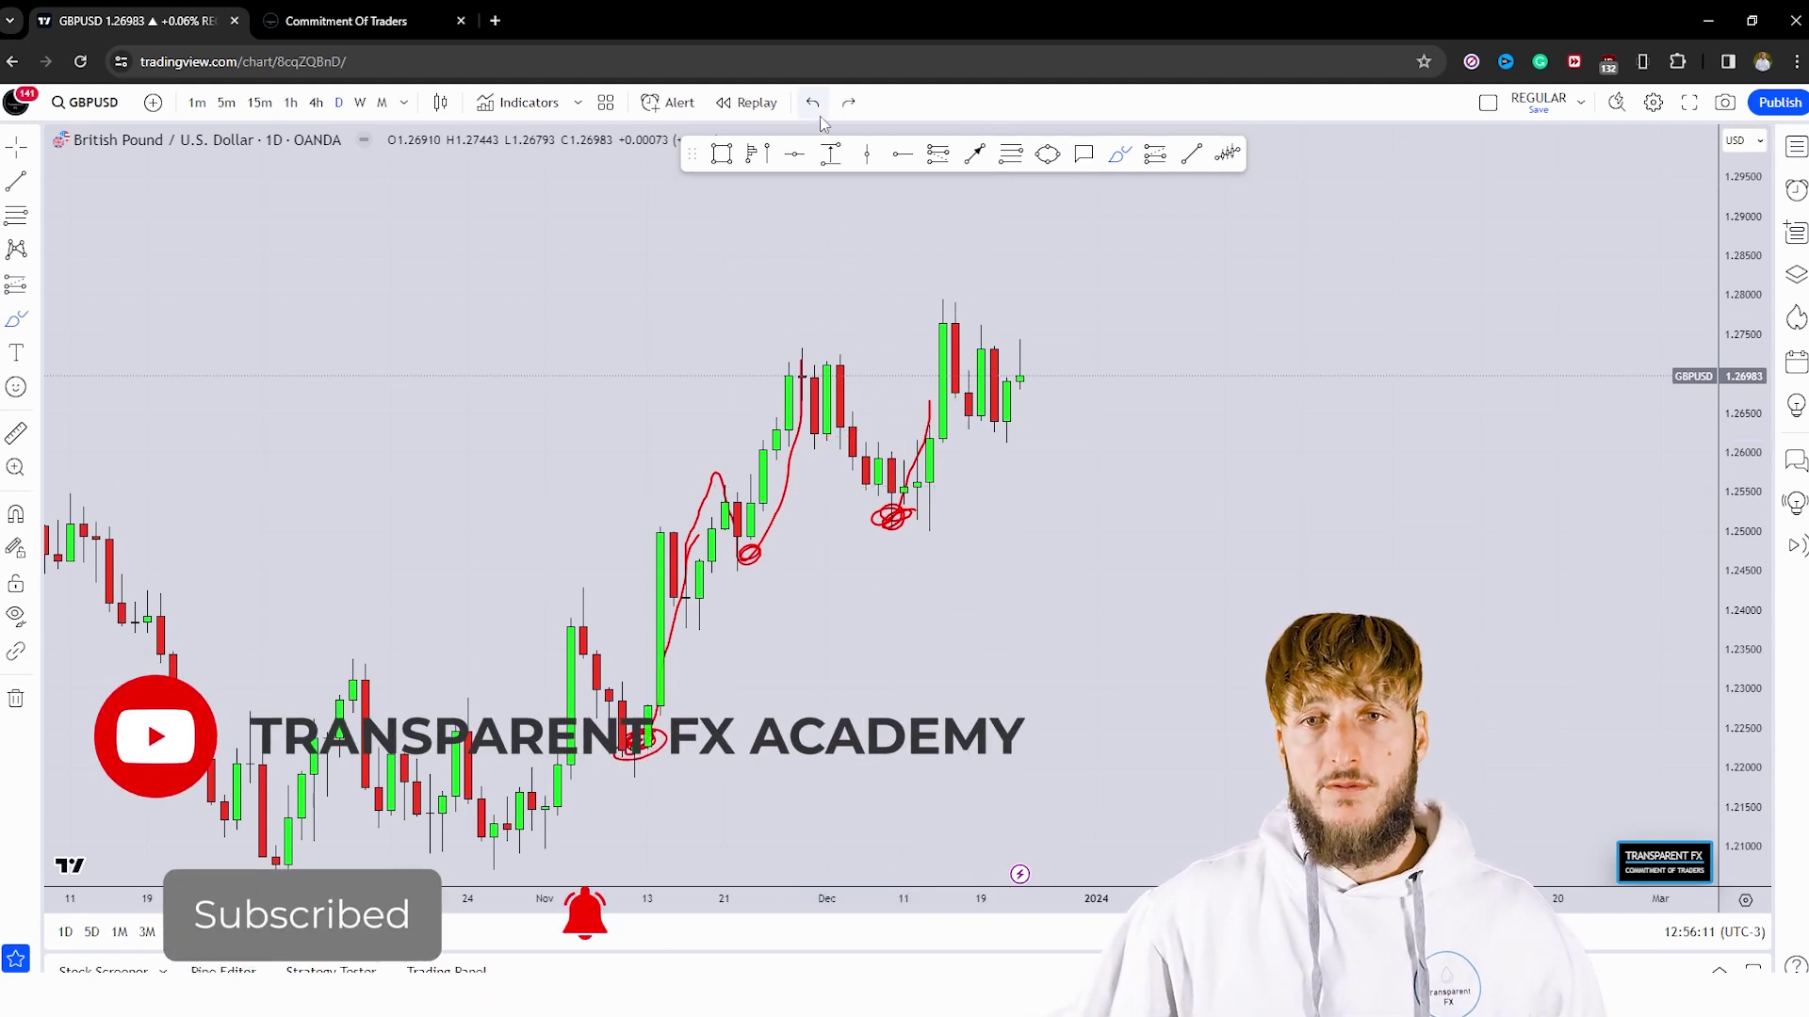
left_click_drag(1119, 509, 1104, 563)
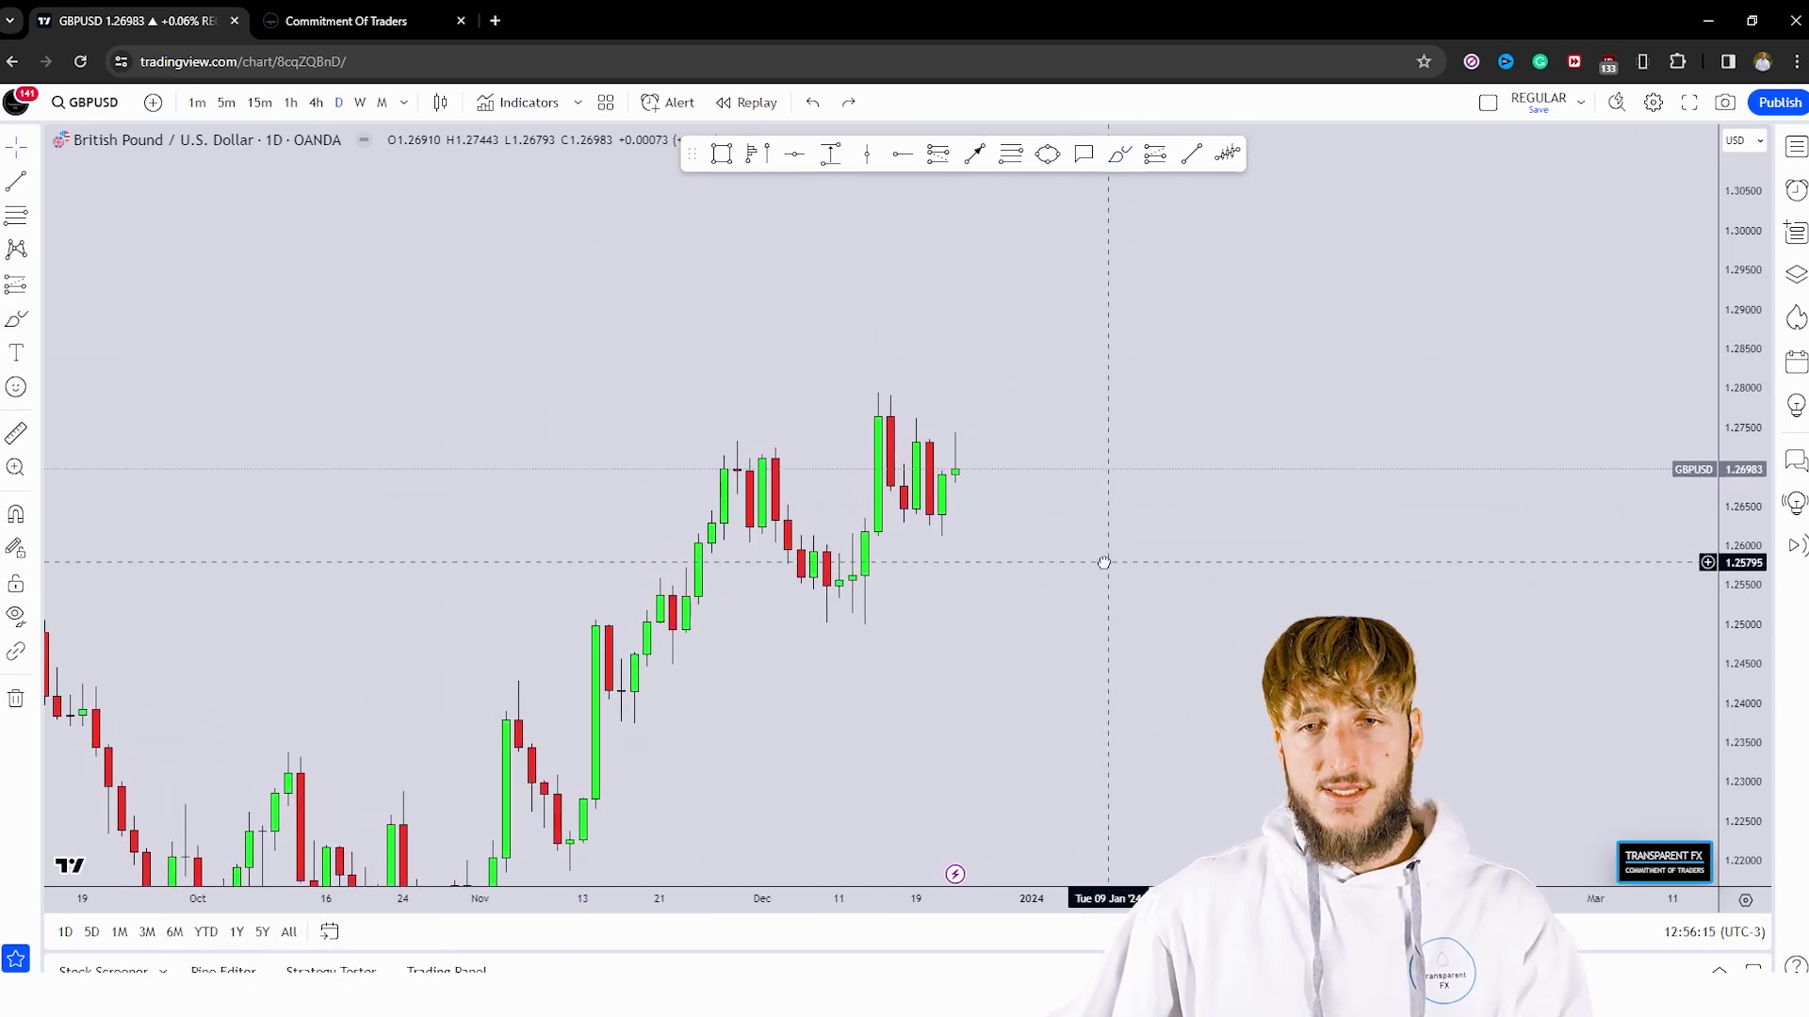
left_click(402, 13)
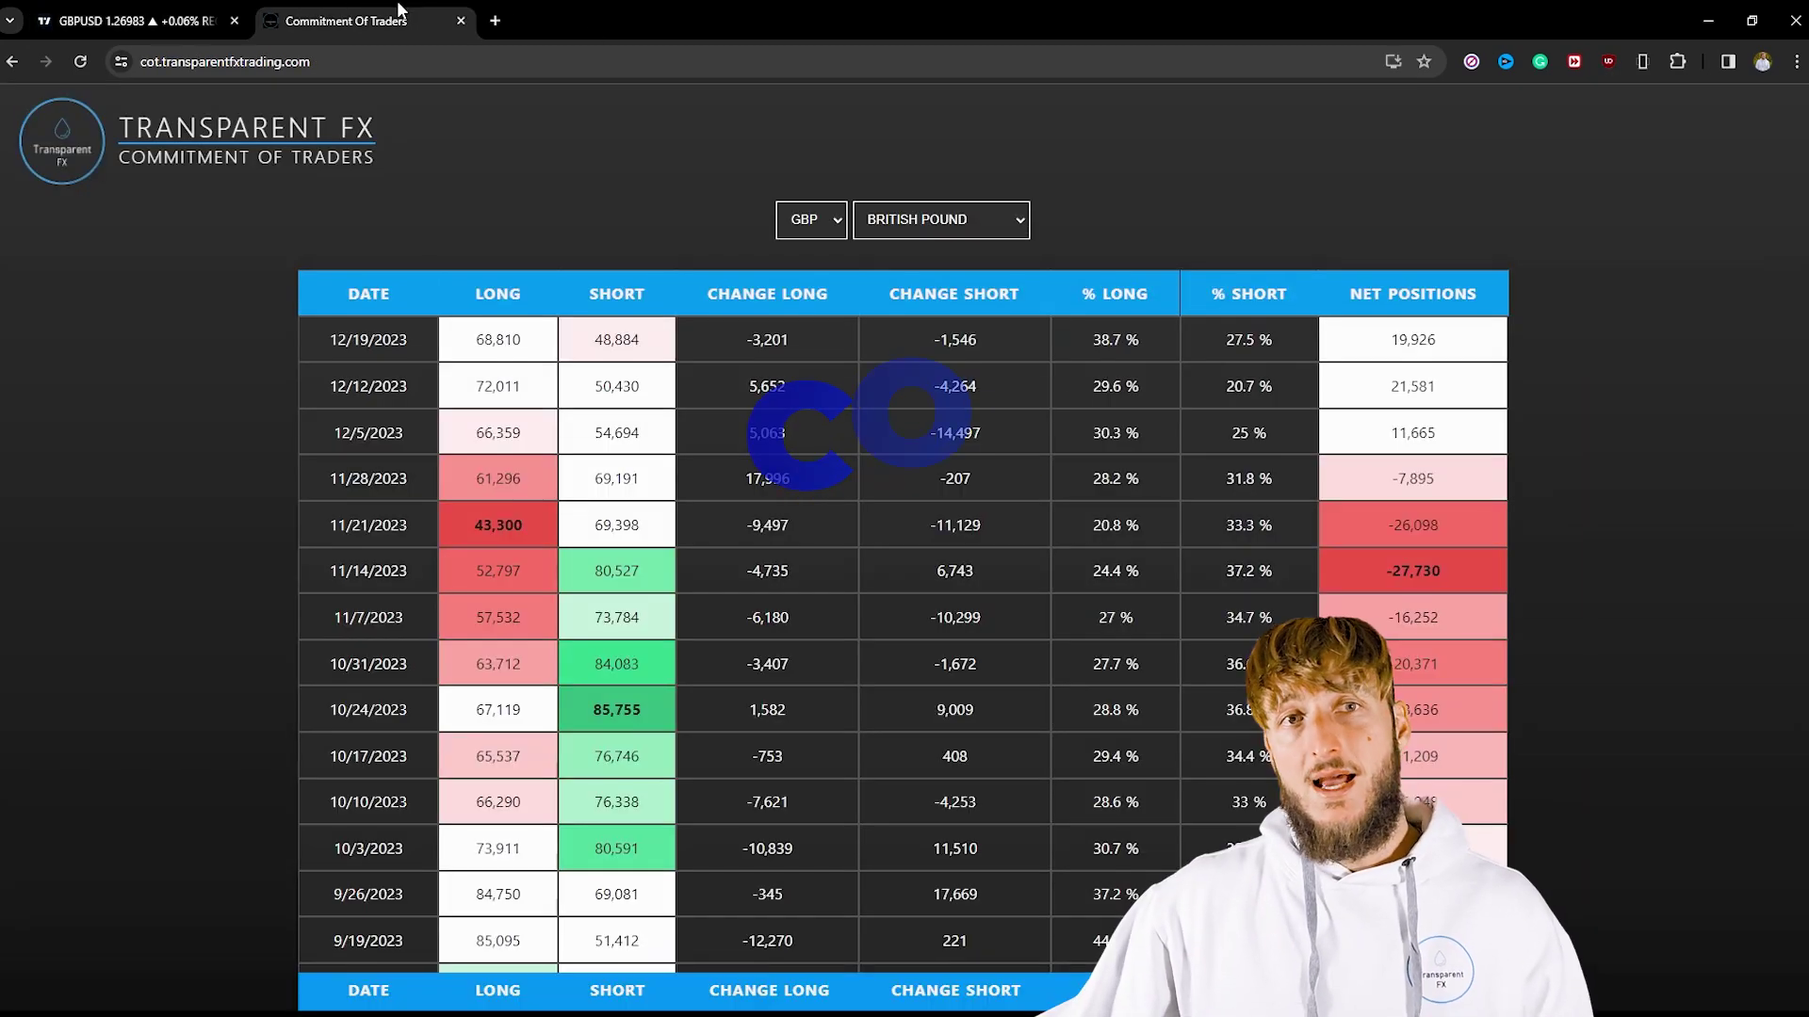
Highlight the British Pound 11/14/2023 figures: 80,527 short and 52,797 long.
left_click_drag(405, 159, 152, 160)
left_click(506, 189)
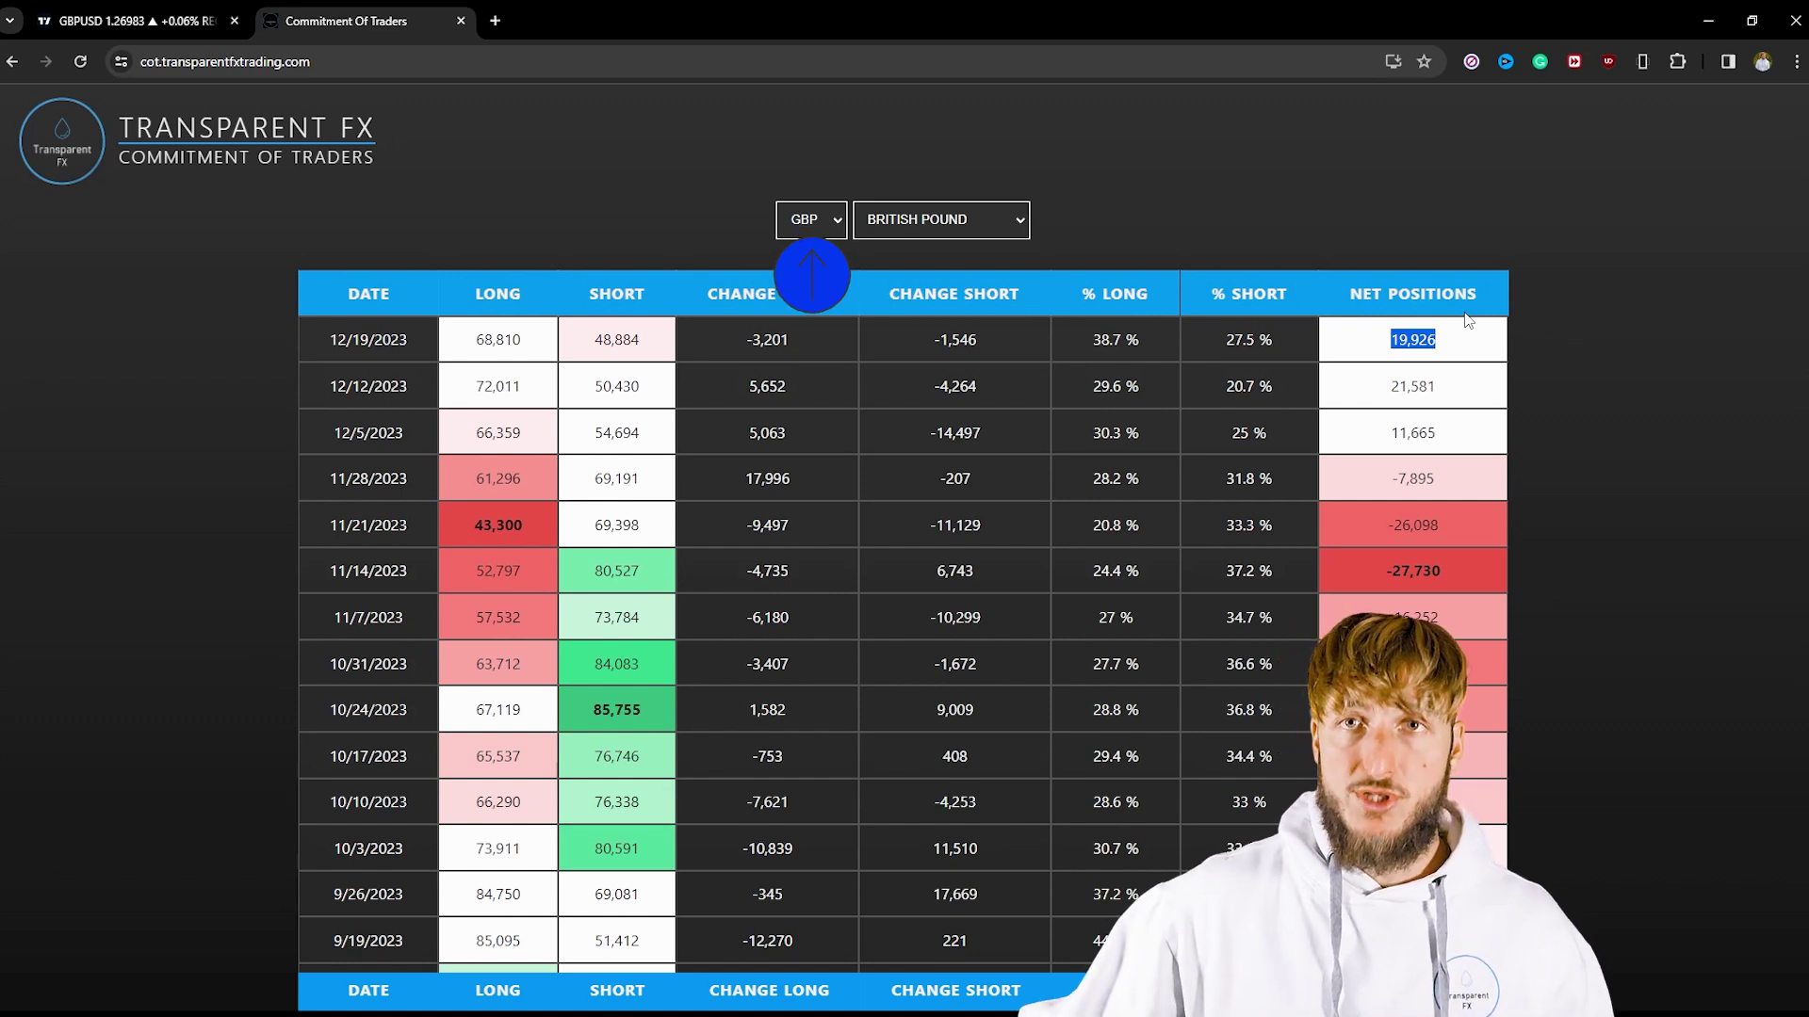
left_click(1222, 219)
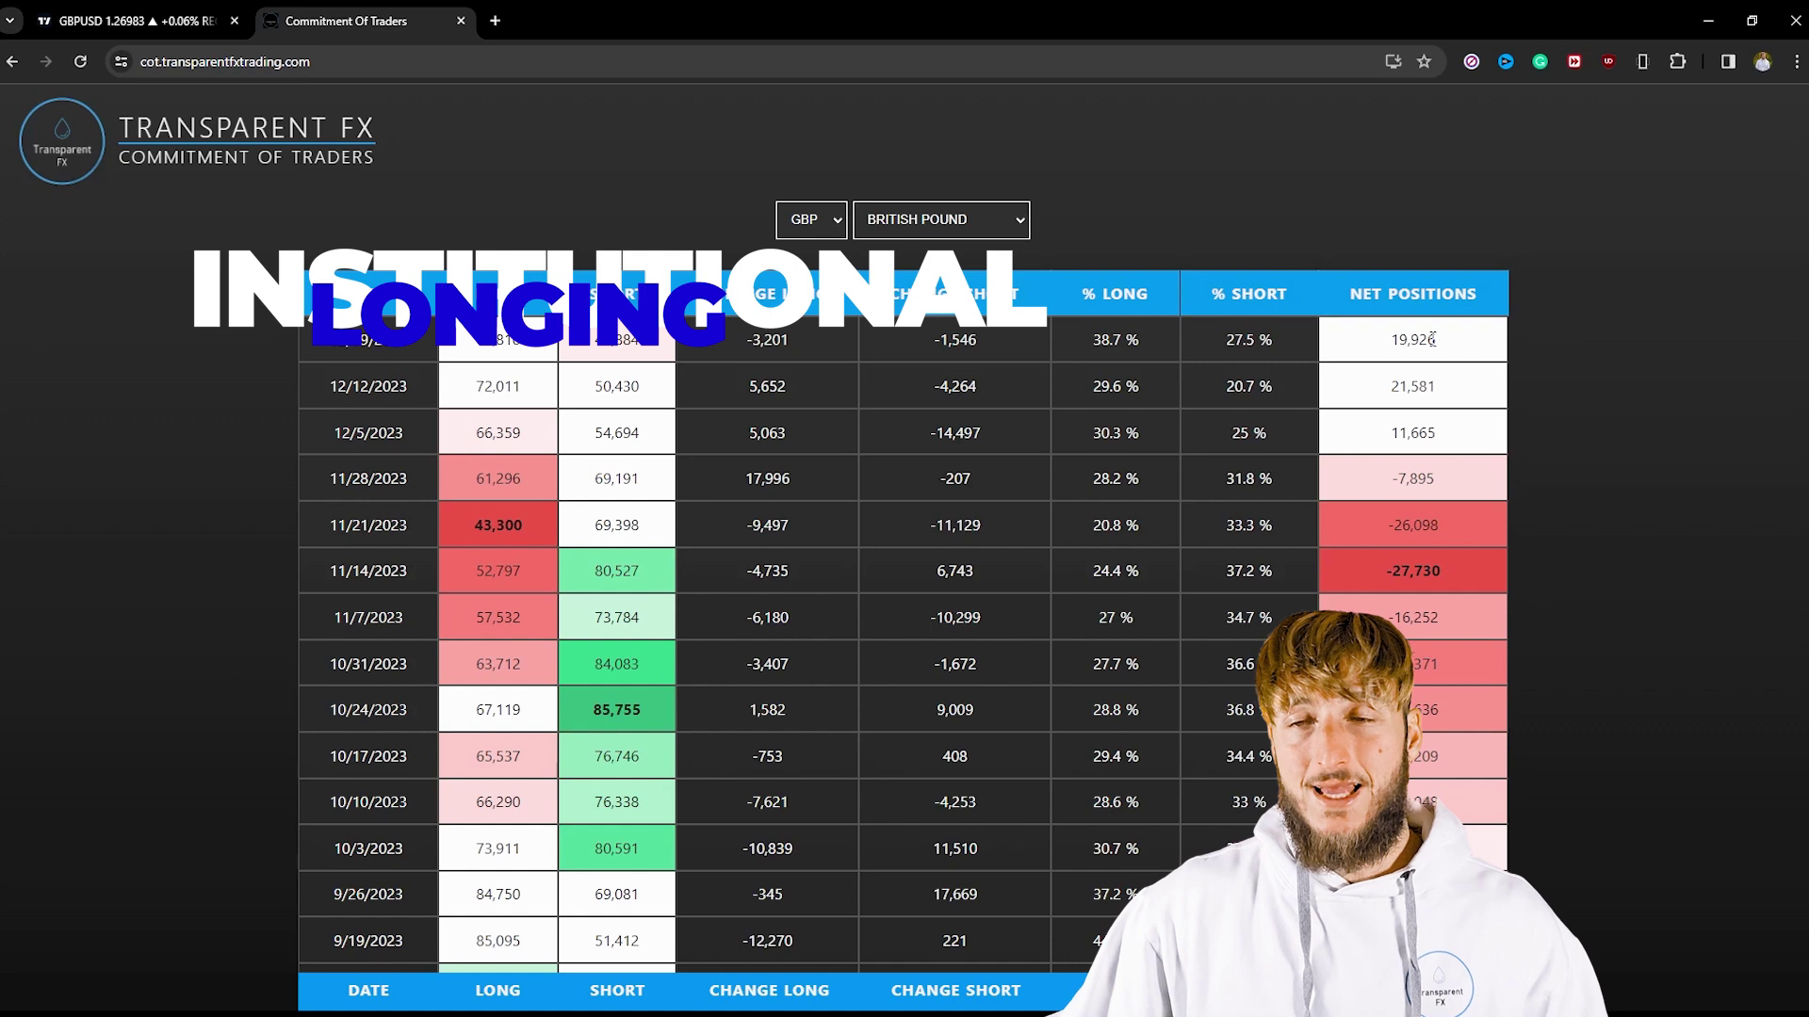
left_click_drag(596, 571, 654, 582)
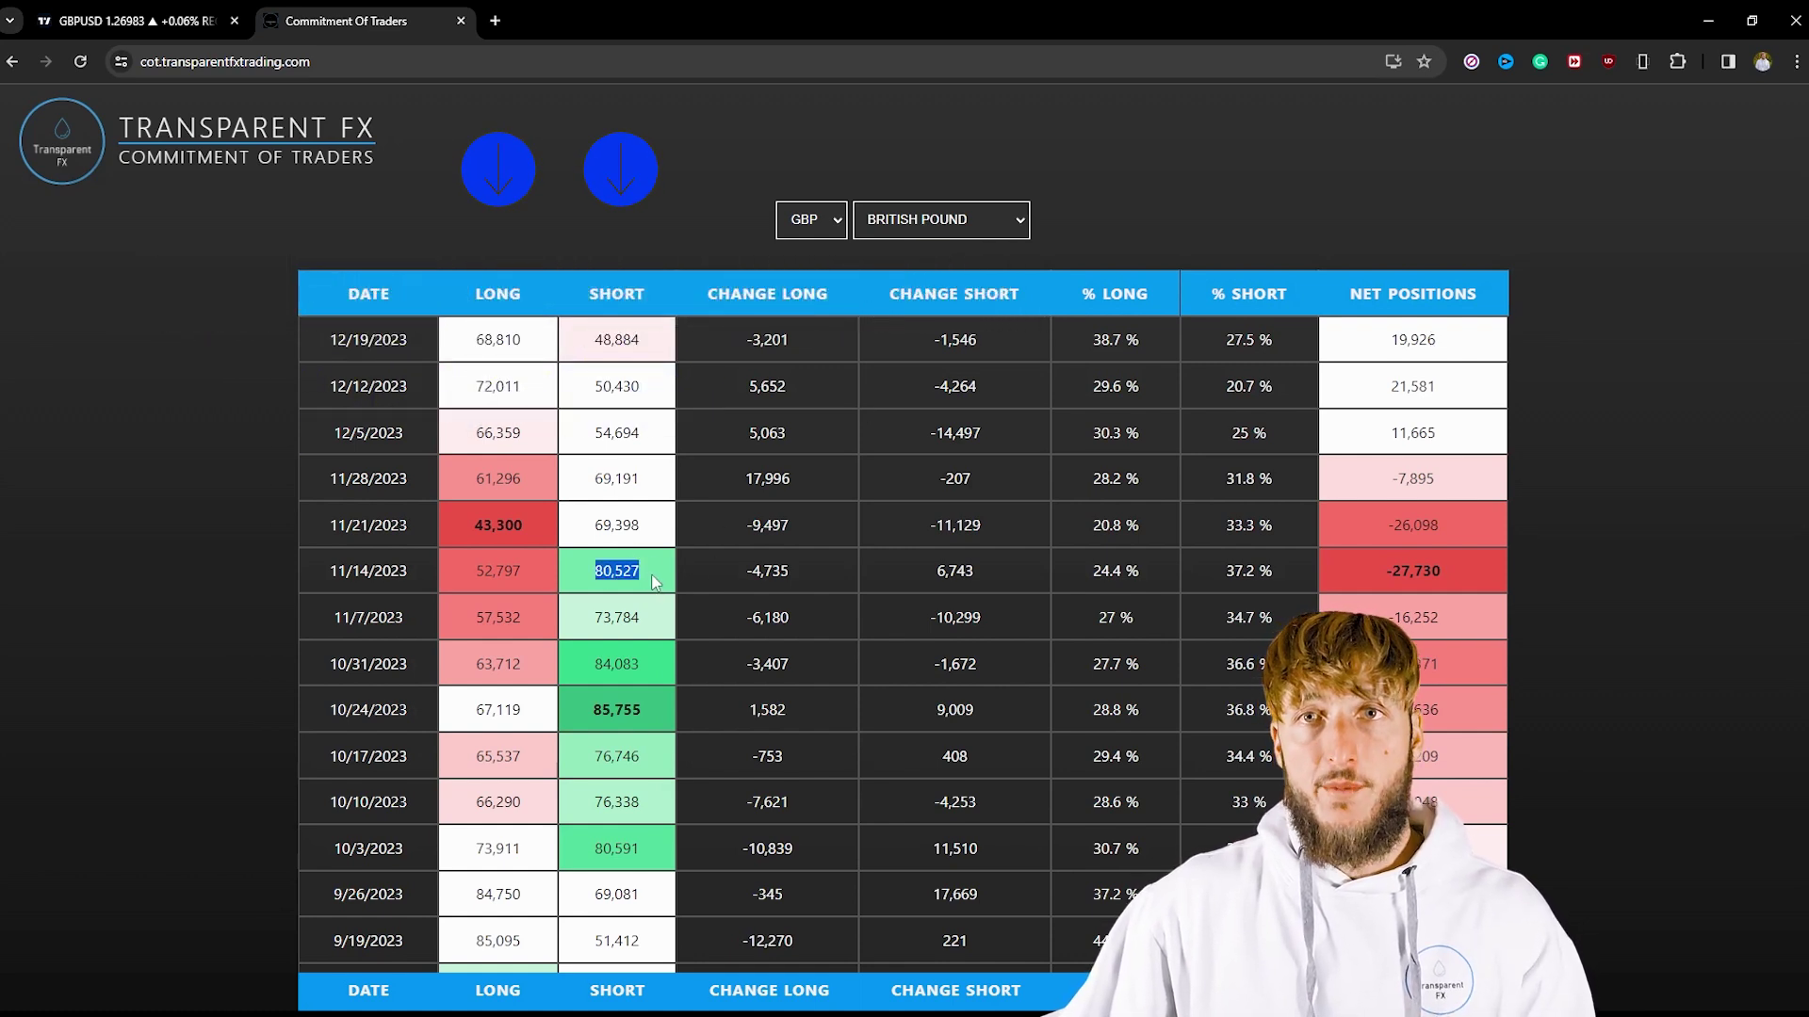
left_click_drag(475, 570, 537, 575)
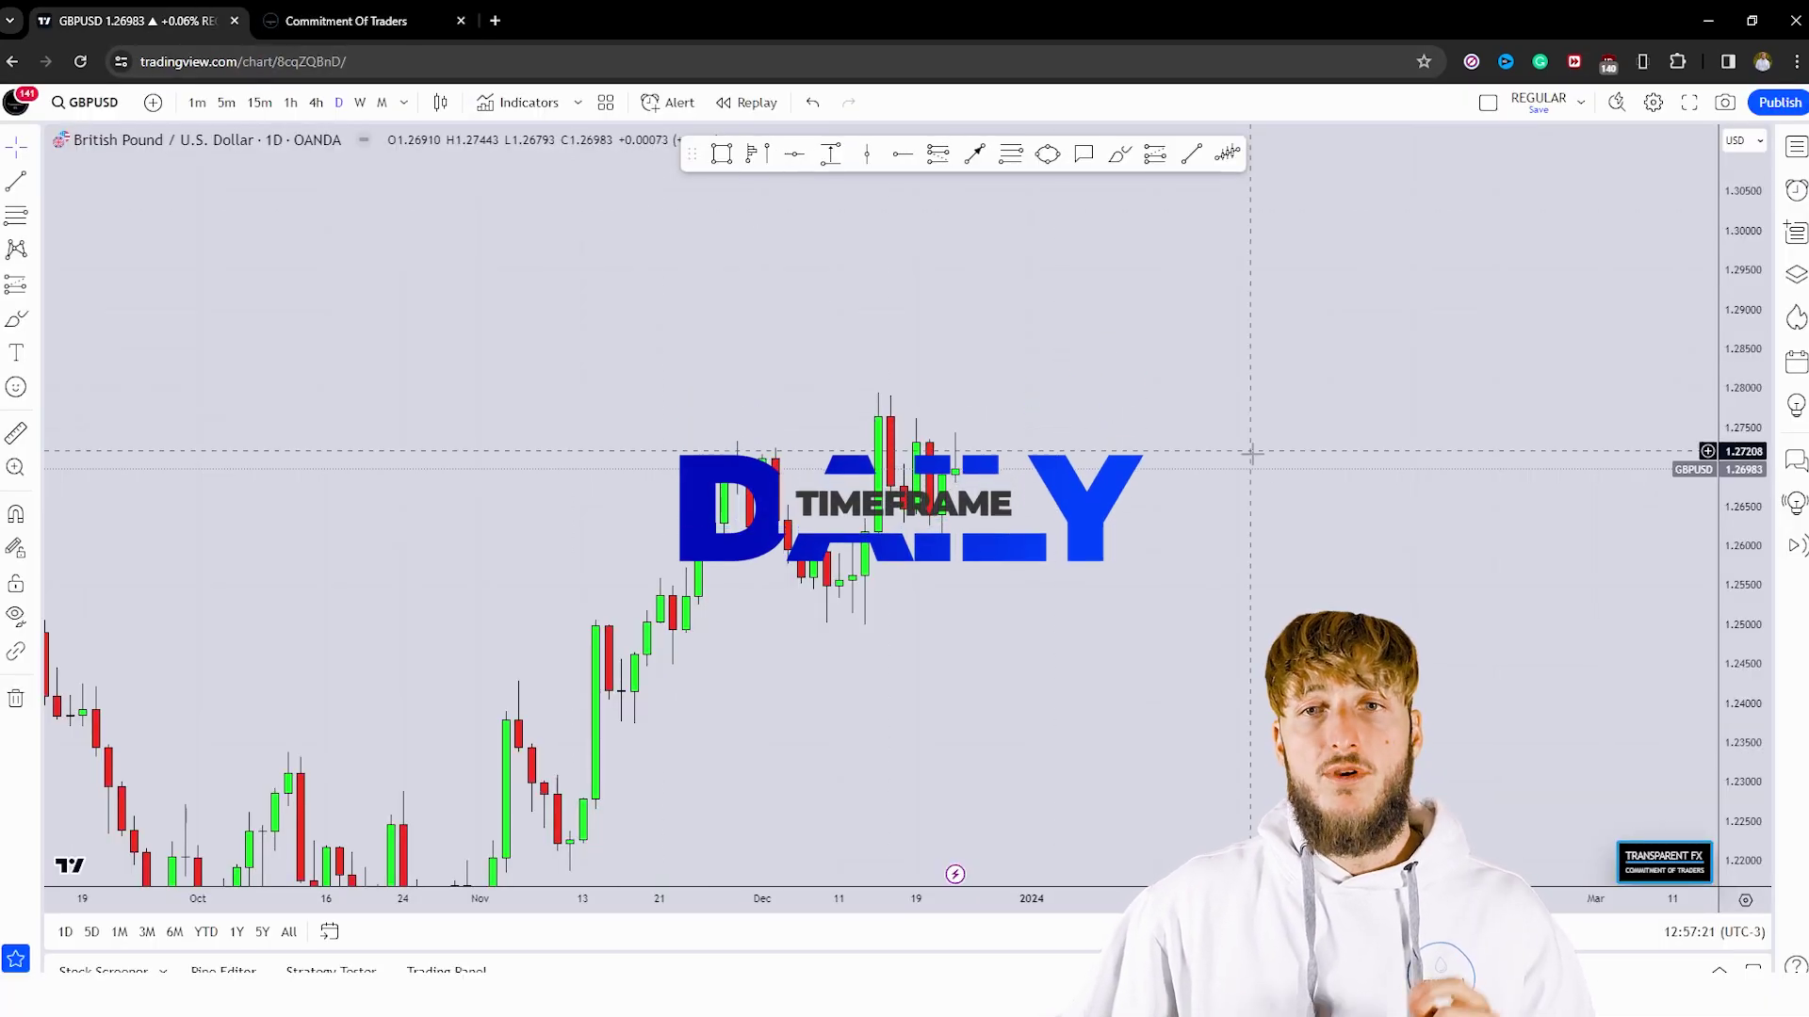
Sketch and delete a December impulse stroke, then anchor a Fib retracement at the 1.25003 low.
right_click(1364, 494)
left_click(1153, 185)
mouse_move(852, 613)
left_mouse_down()
mouse_move(872, 384)
mouse_move(918, 517)
left_mouse_up()
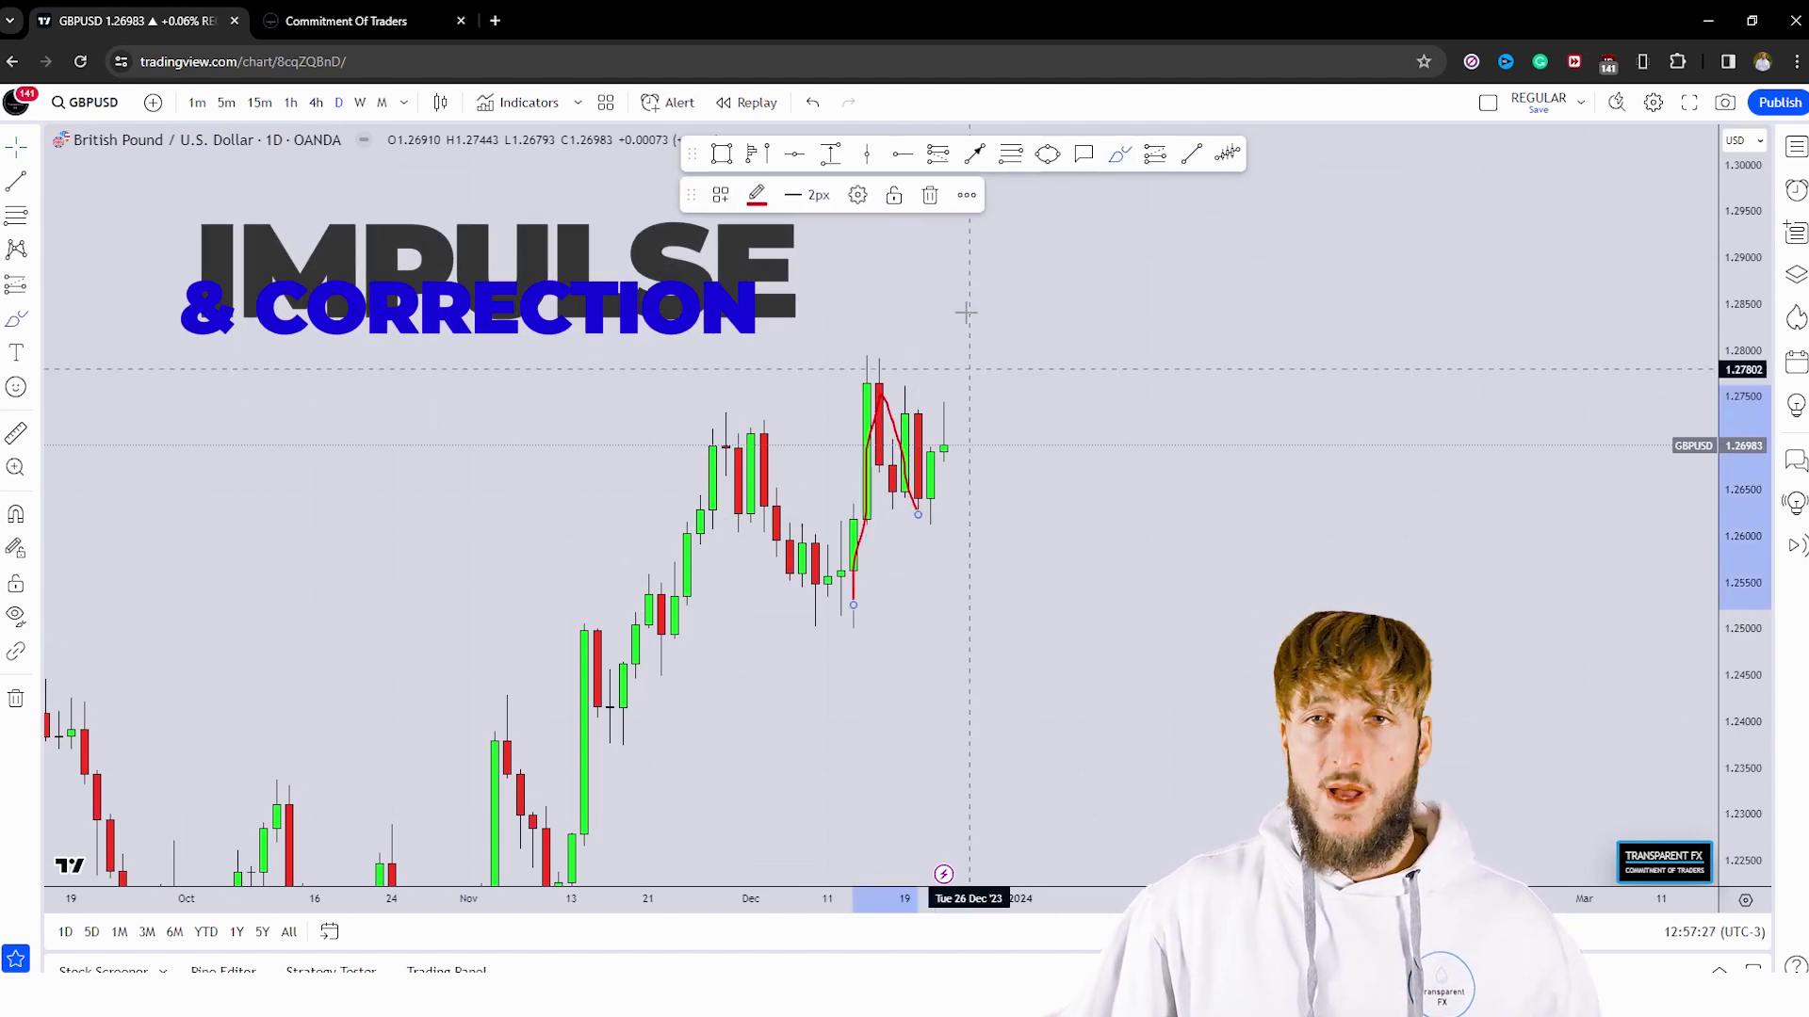
left_click(929, 195)
left_click(1008, 158)
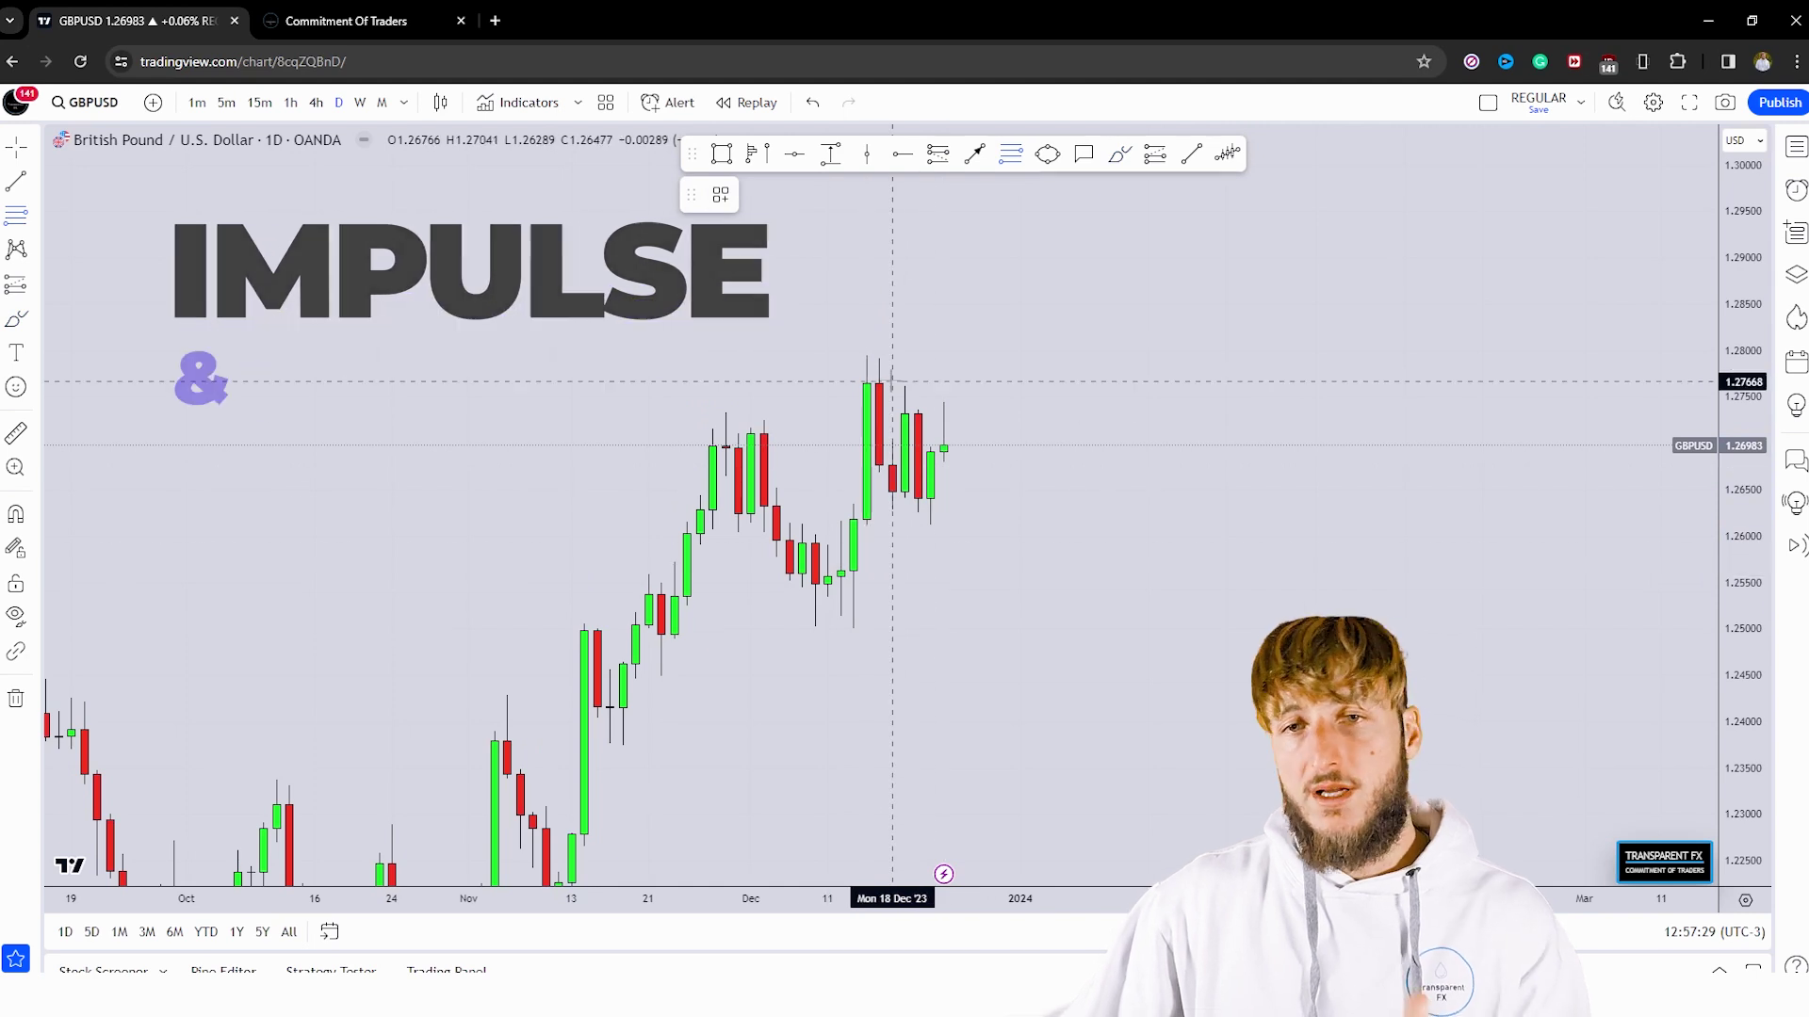
left_click(853, 629)
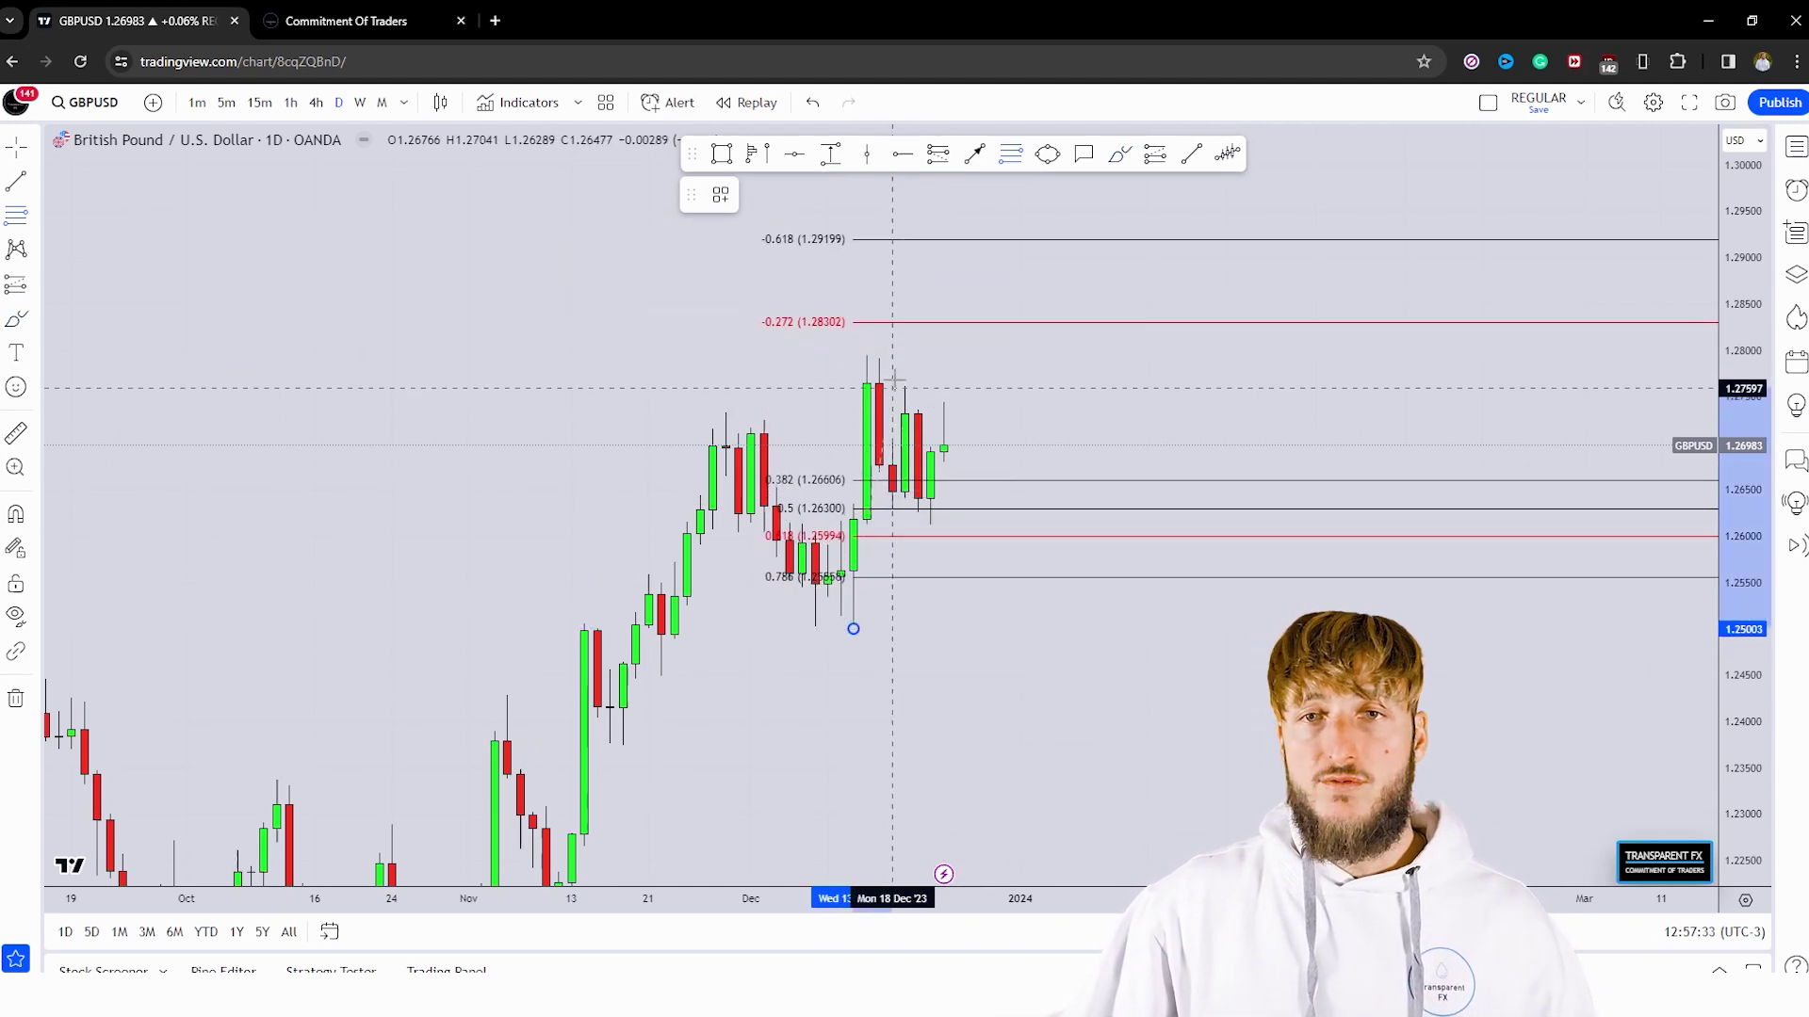
Finish the Fib at the December high and box the 0.5 (1.26469) to 0.618 (1.26121) zone in blue.
left_click(868, 357)
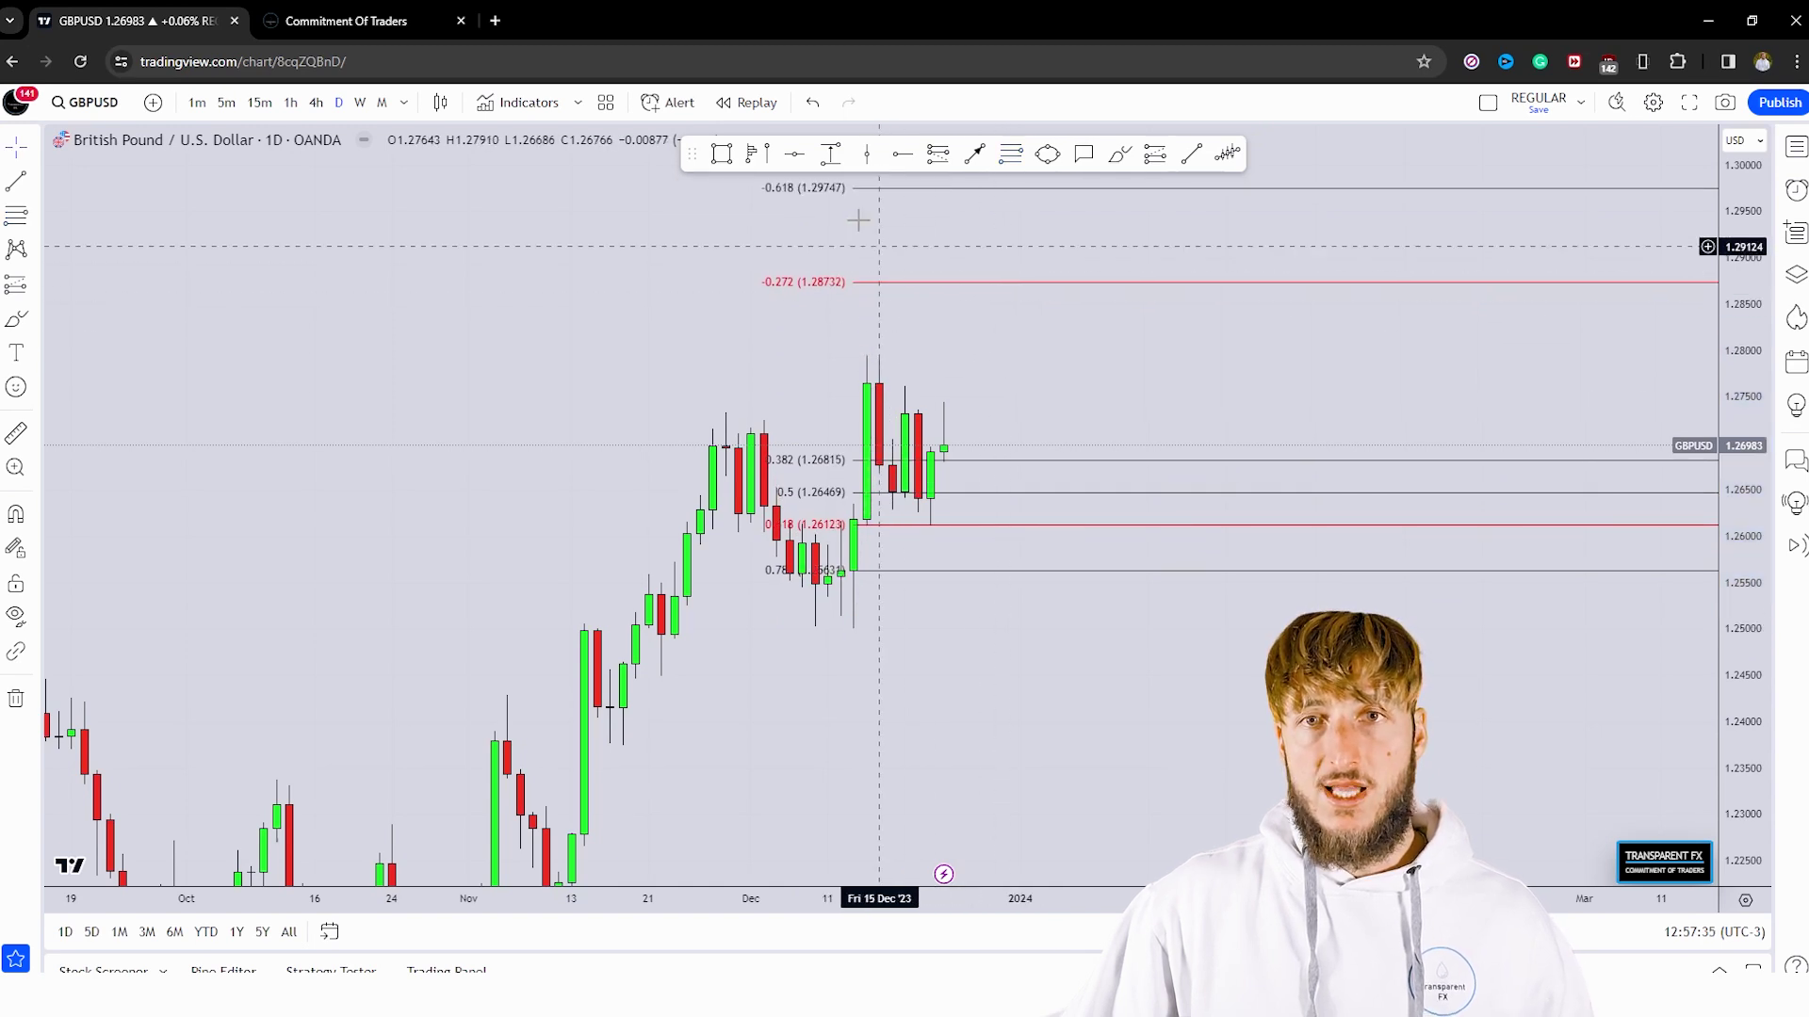
left_click(720, 153)
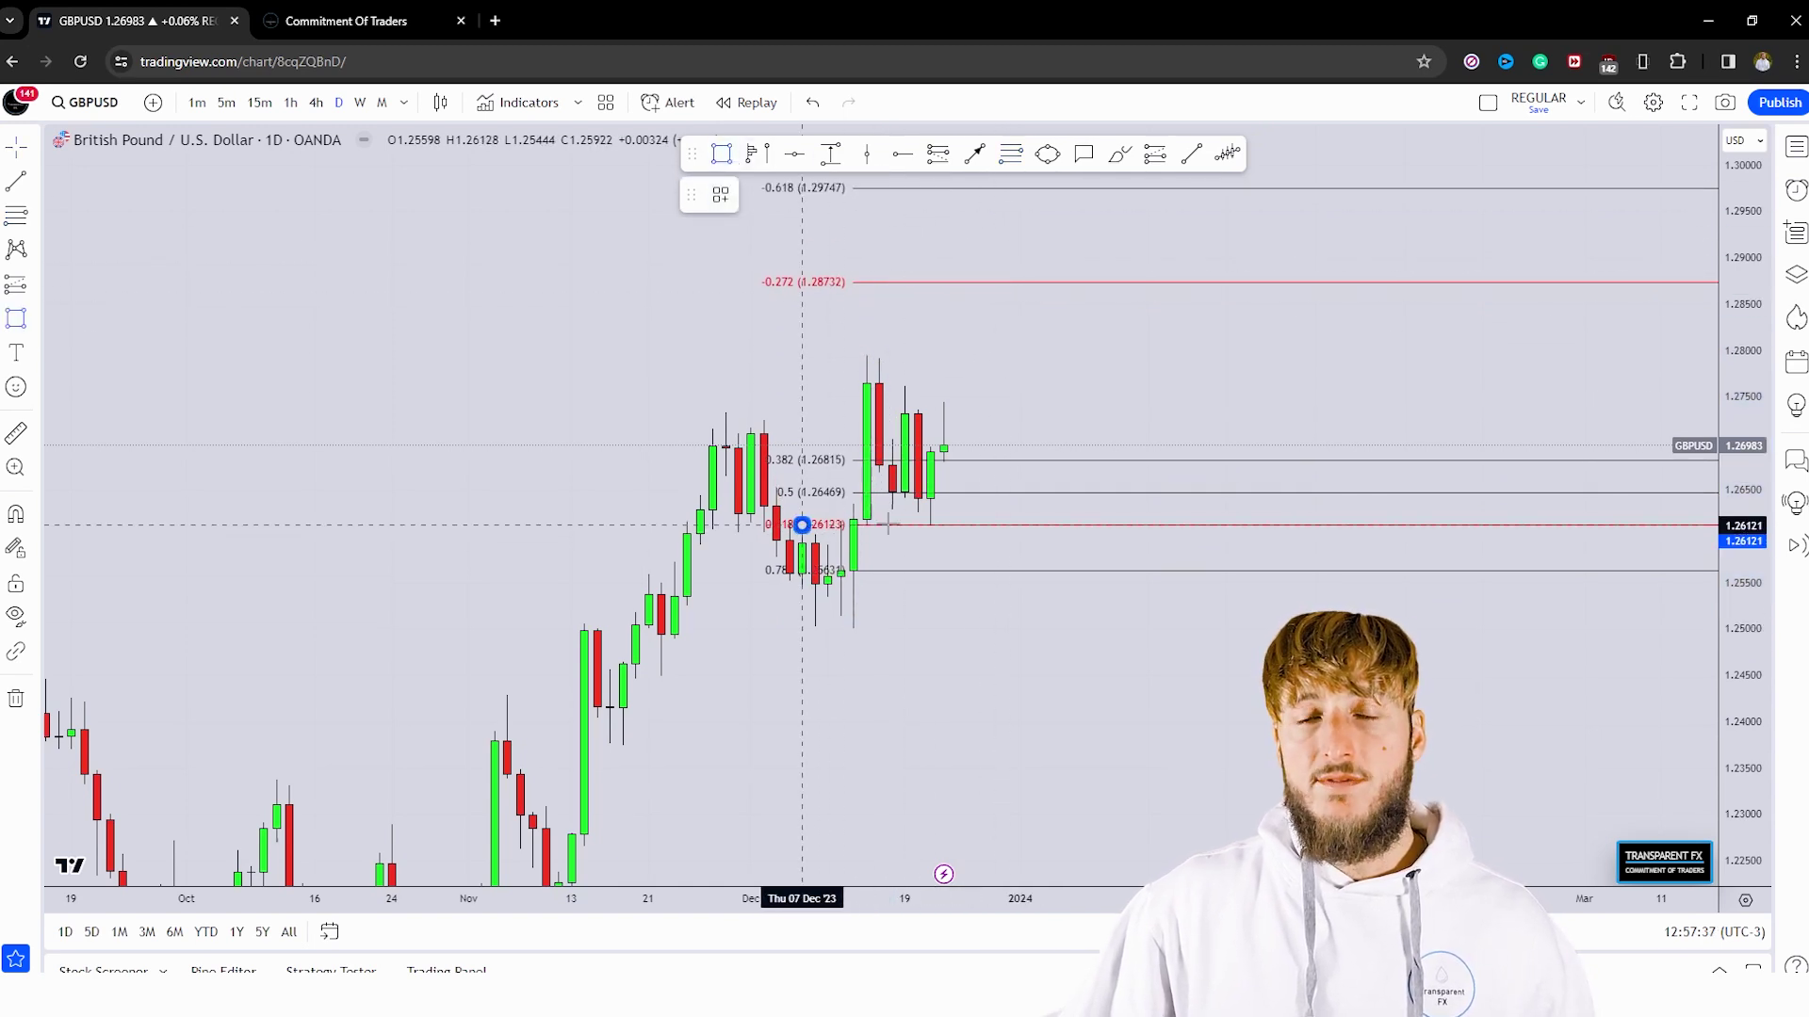
left_click(802, 524)
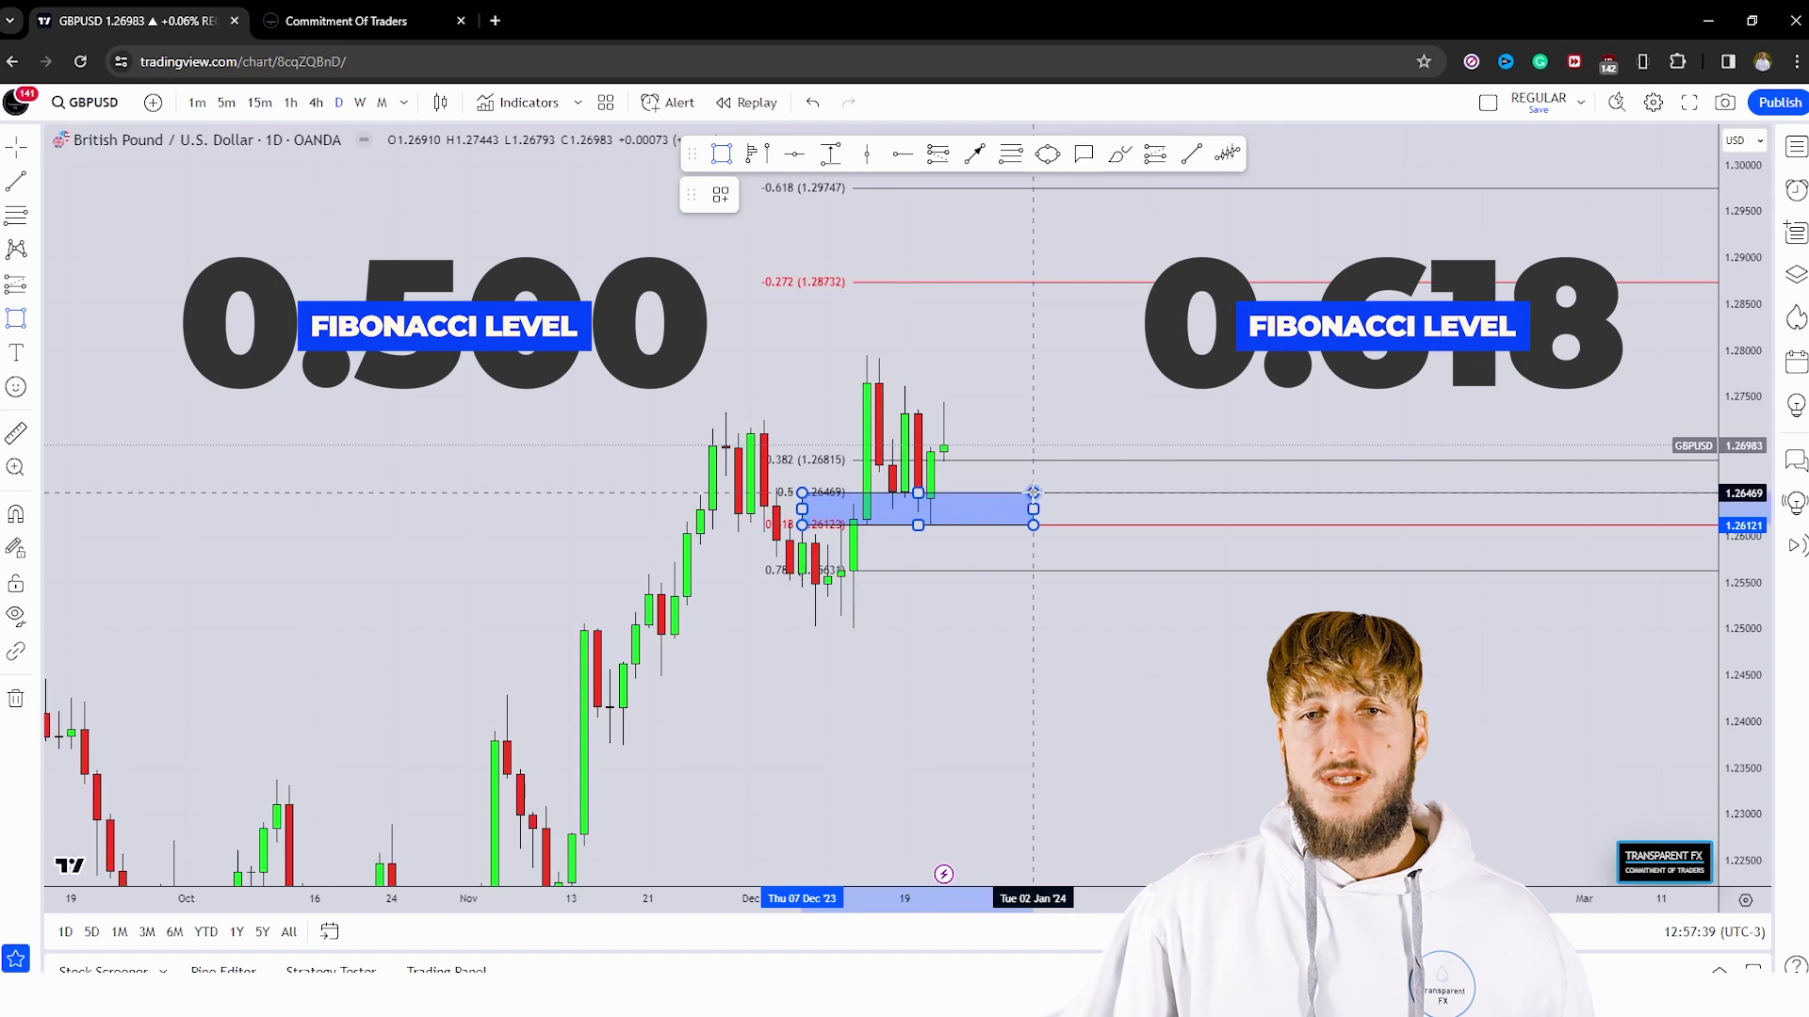
left_click(1033, 492)
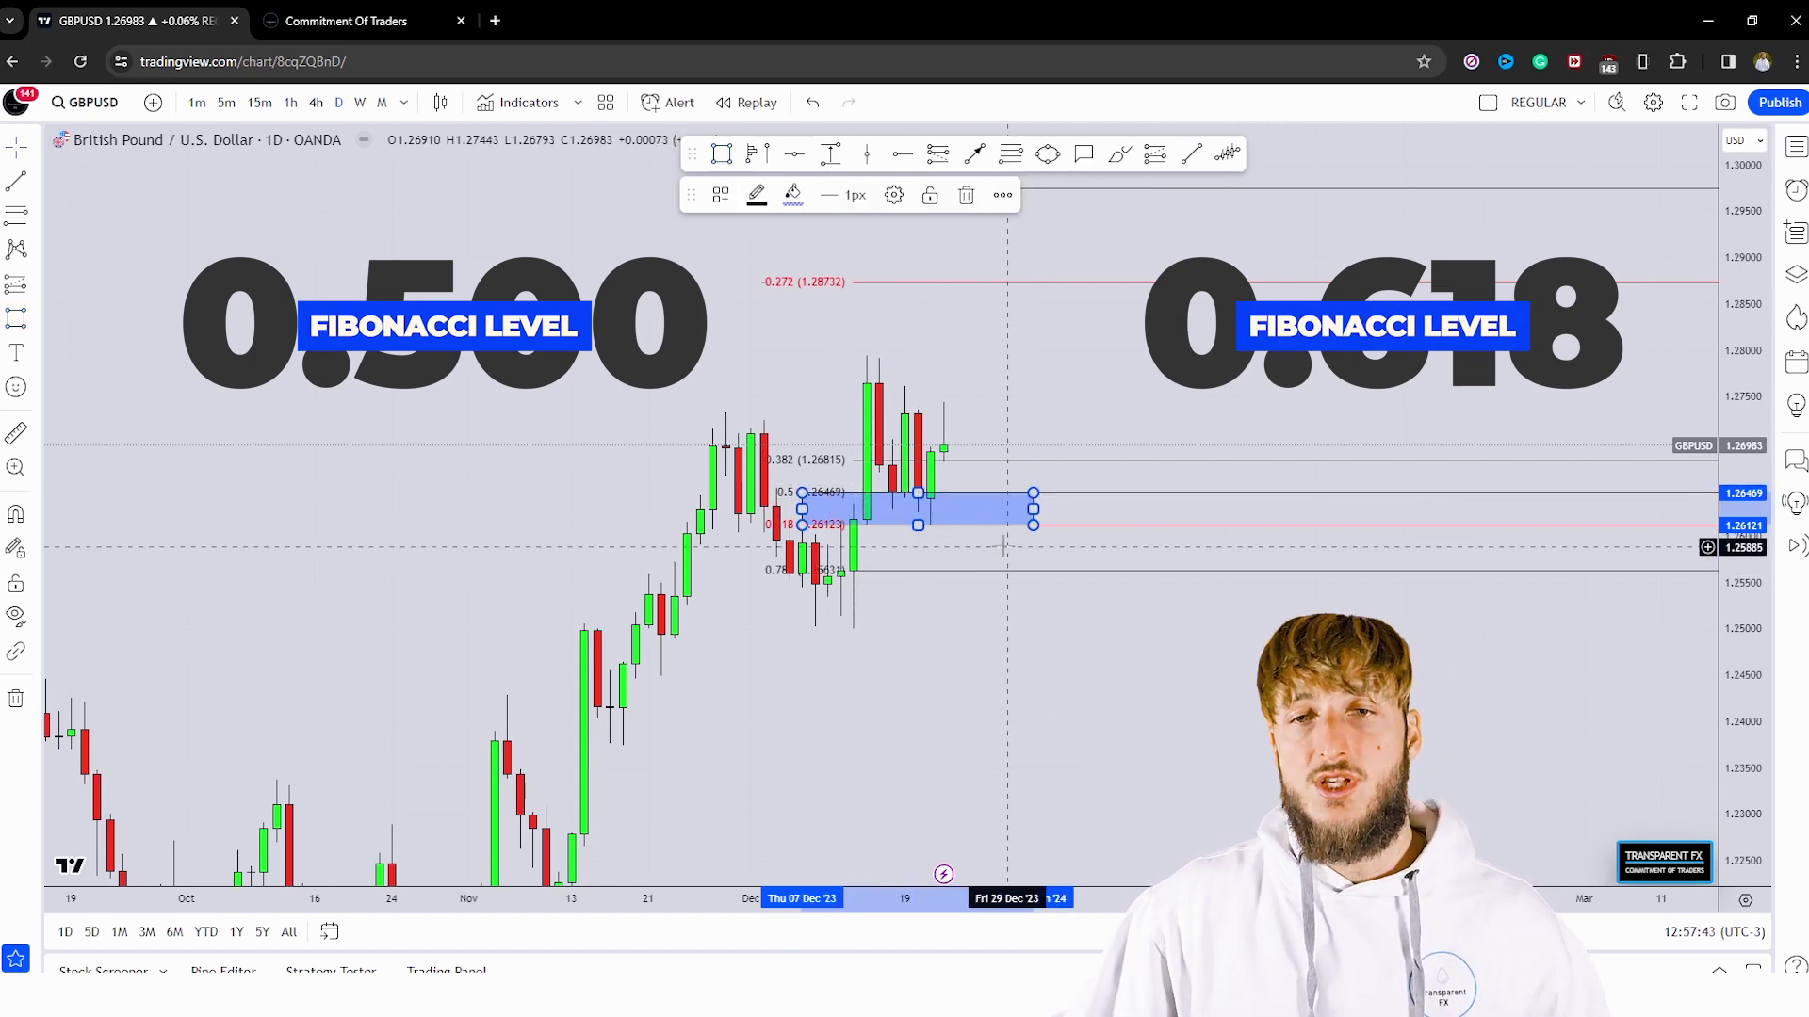
Circle a candle inside the blue zone with a red freehand stroke.
left_click(1119, 155)
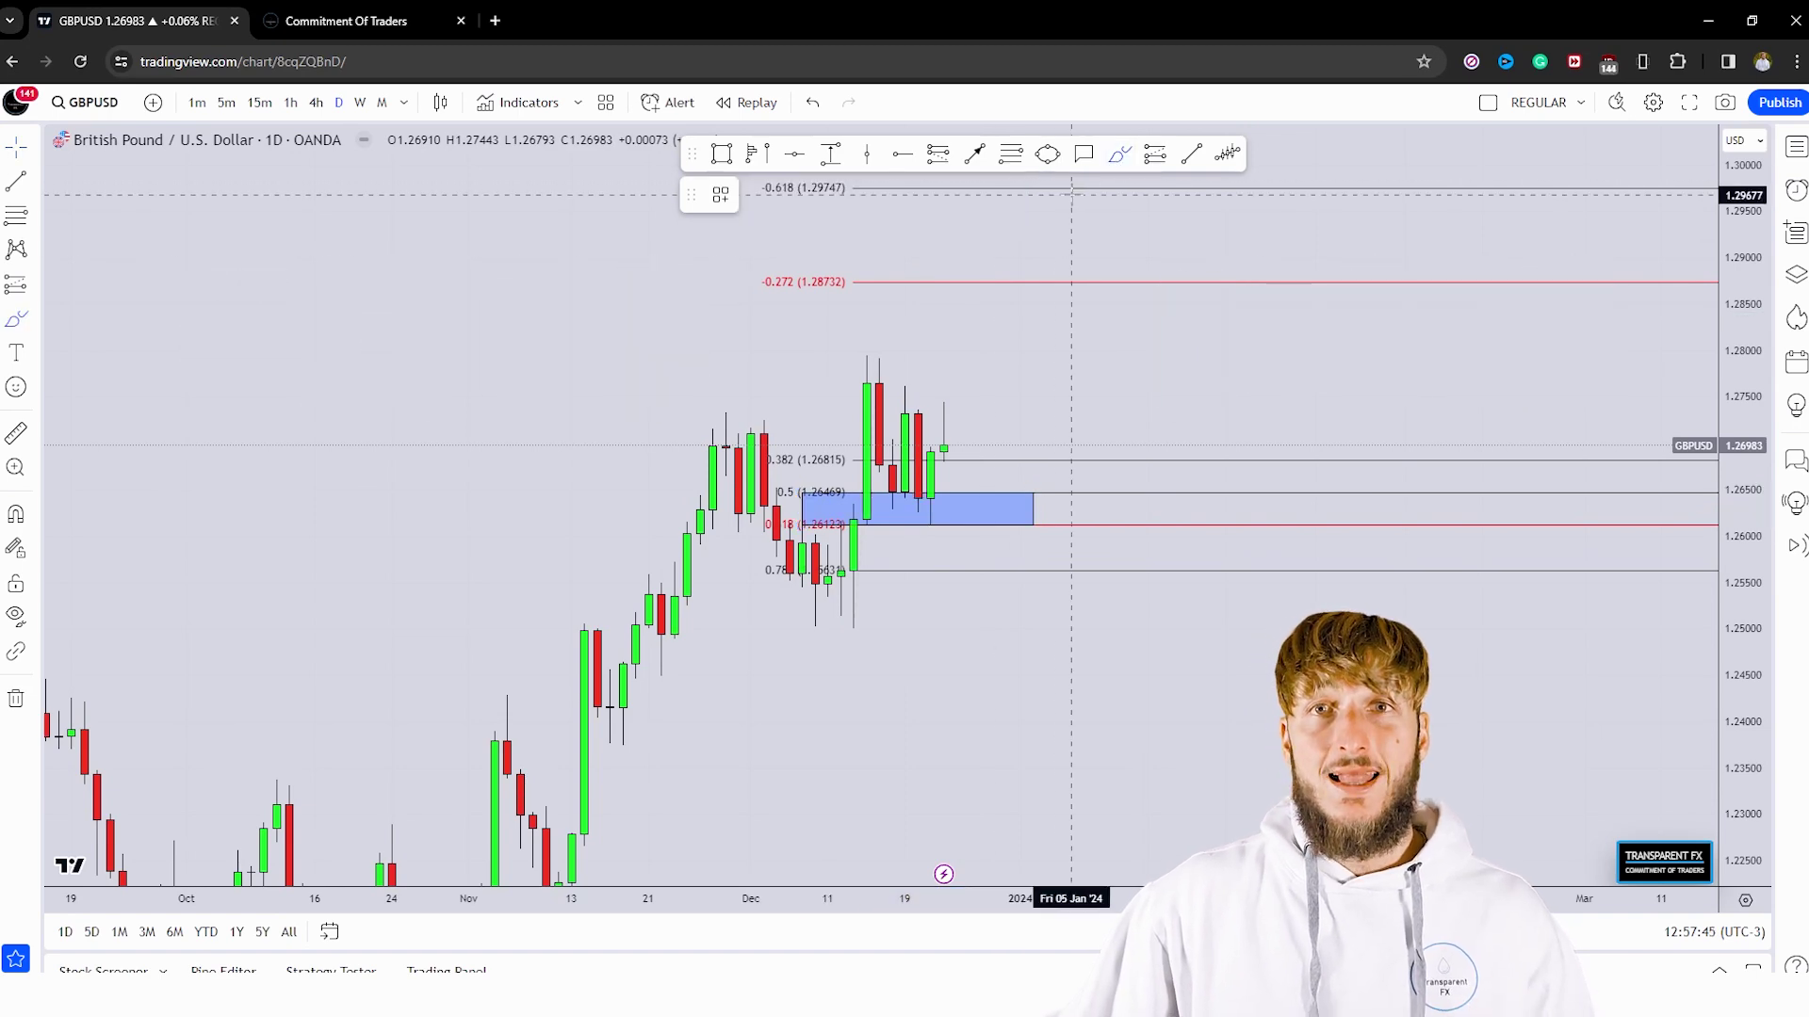
left_click(803, 517)
left_click(814, 506)
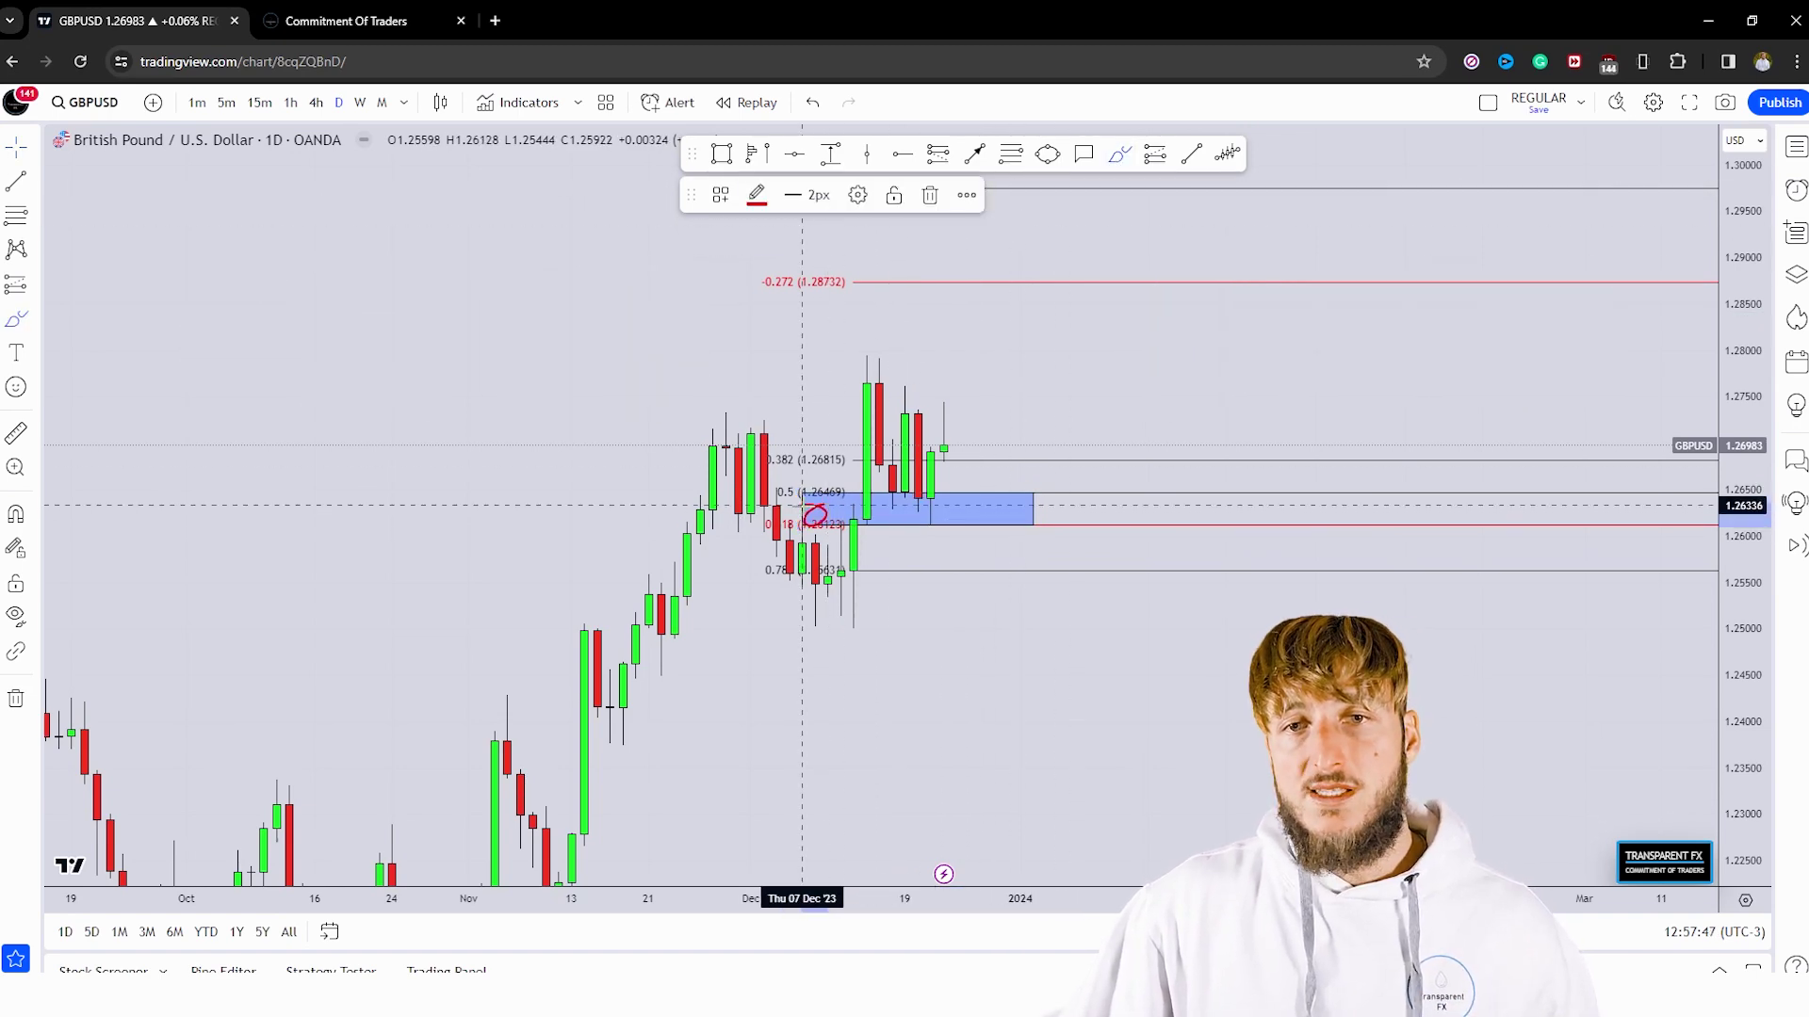
Circle the latest candles in the blue zone and draw a red path rising toward 1.29.
left_click(910, 517)
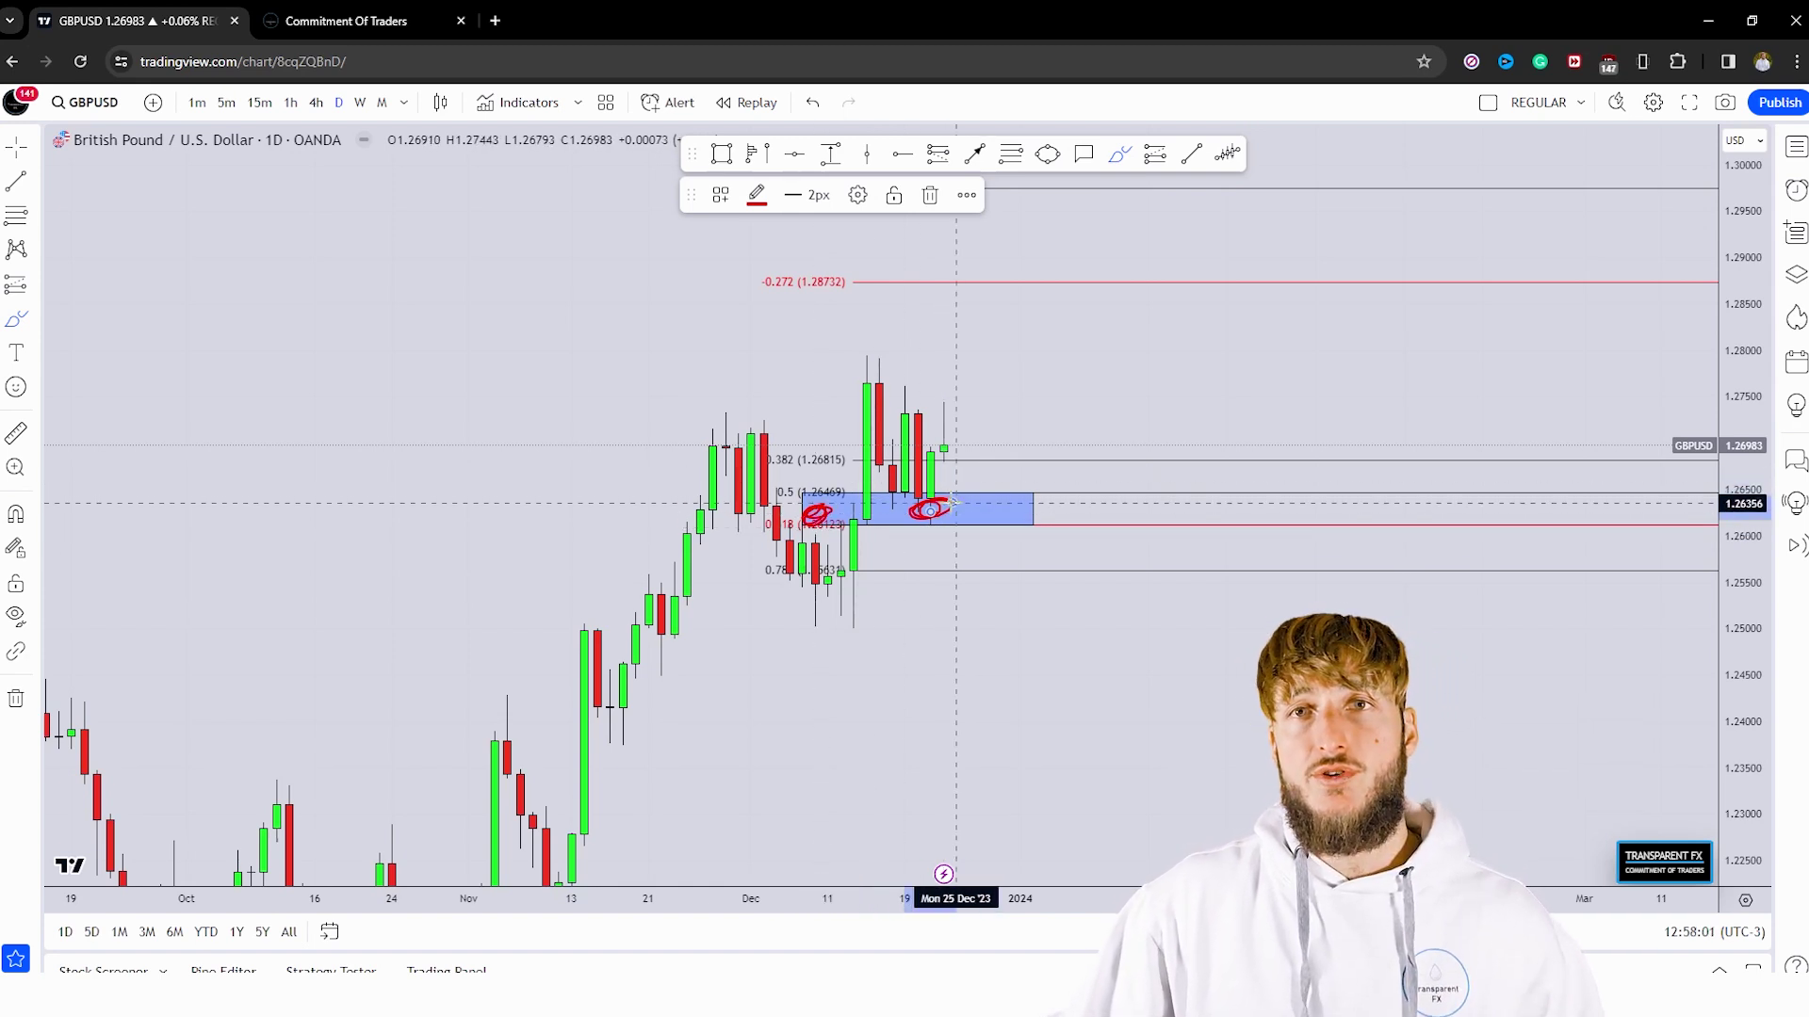
mouse_move(953, 504)
left_mouse_down()
mouse_move(905, 509)
mouse_move(970, 517)
mouse_move(931, 524)
left_mouse_up()
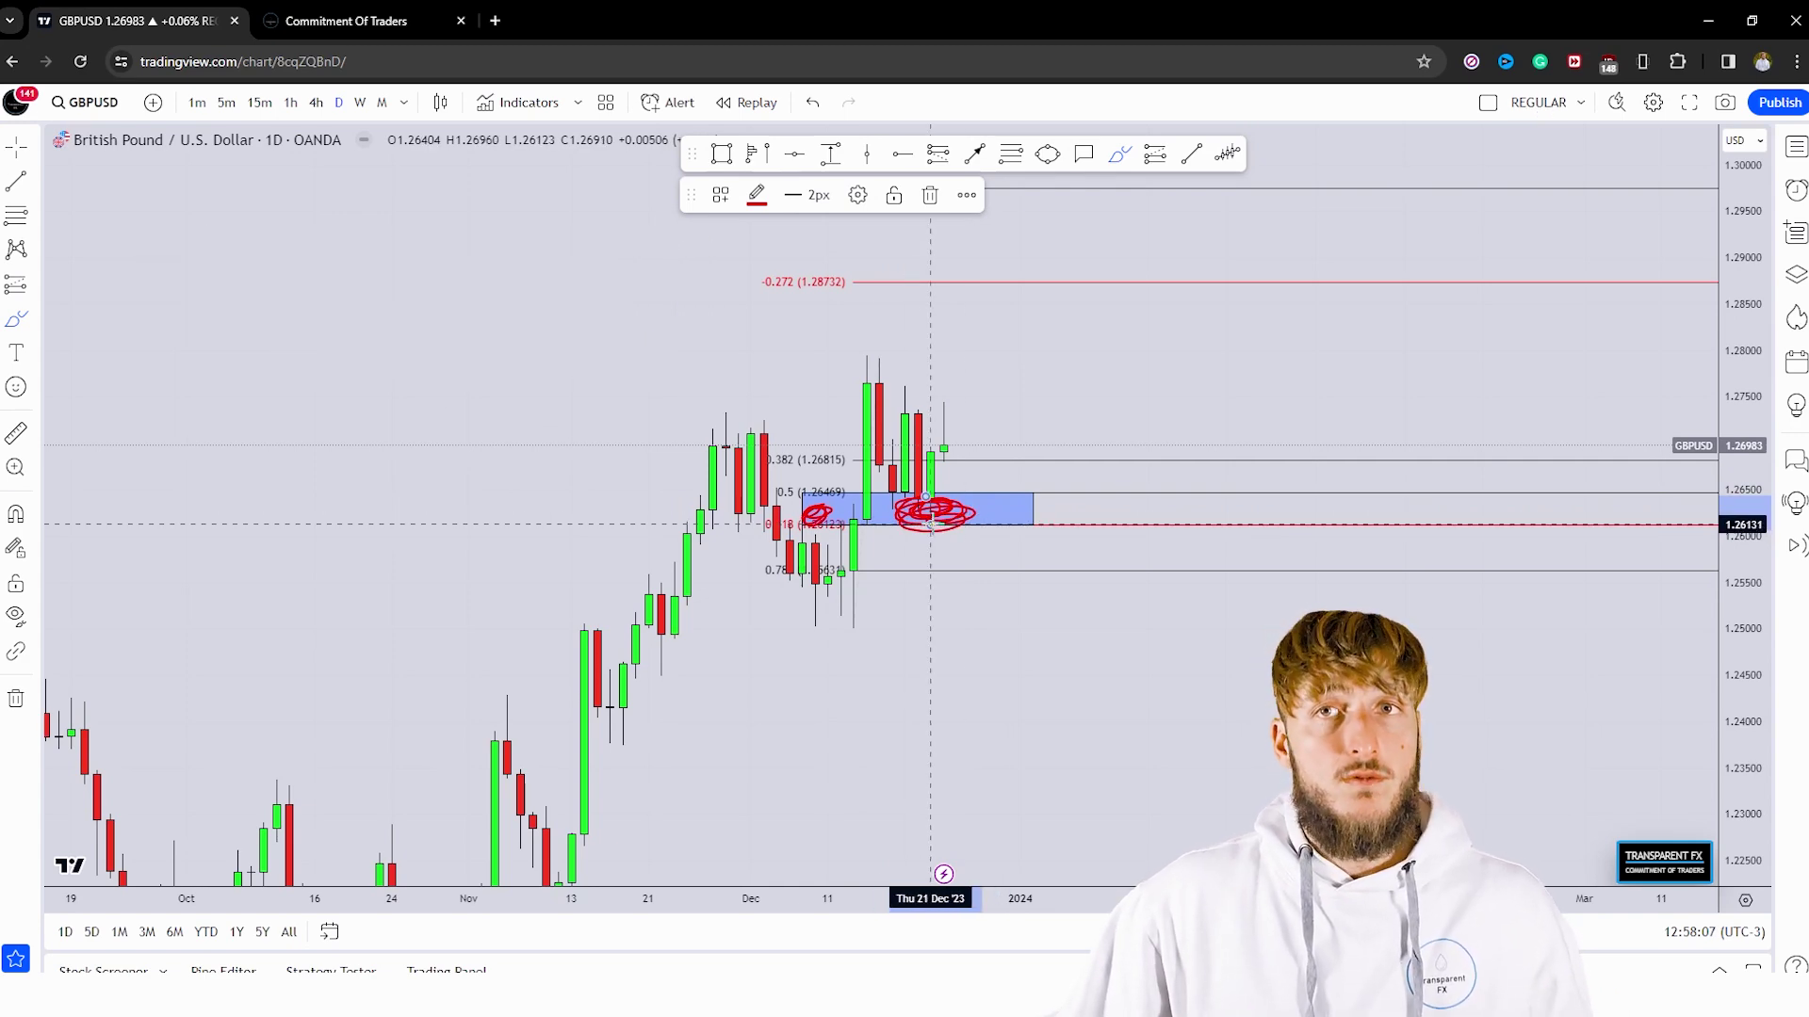
left_click(401, 13)
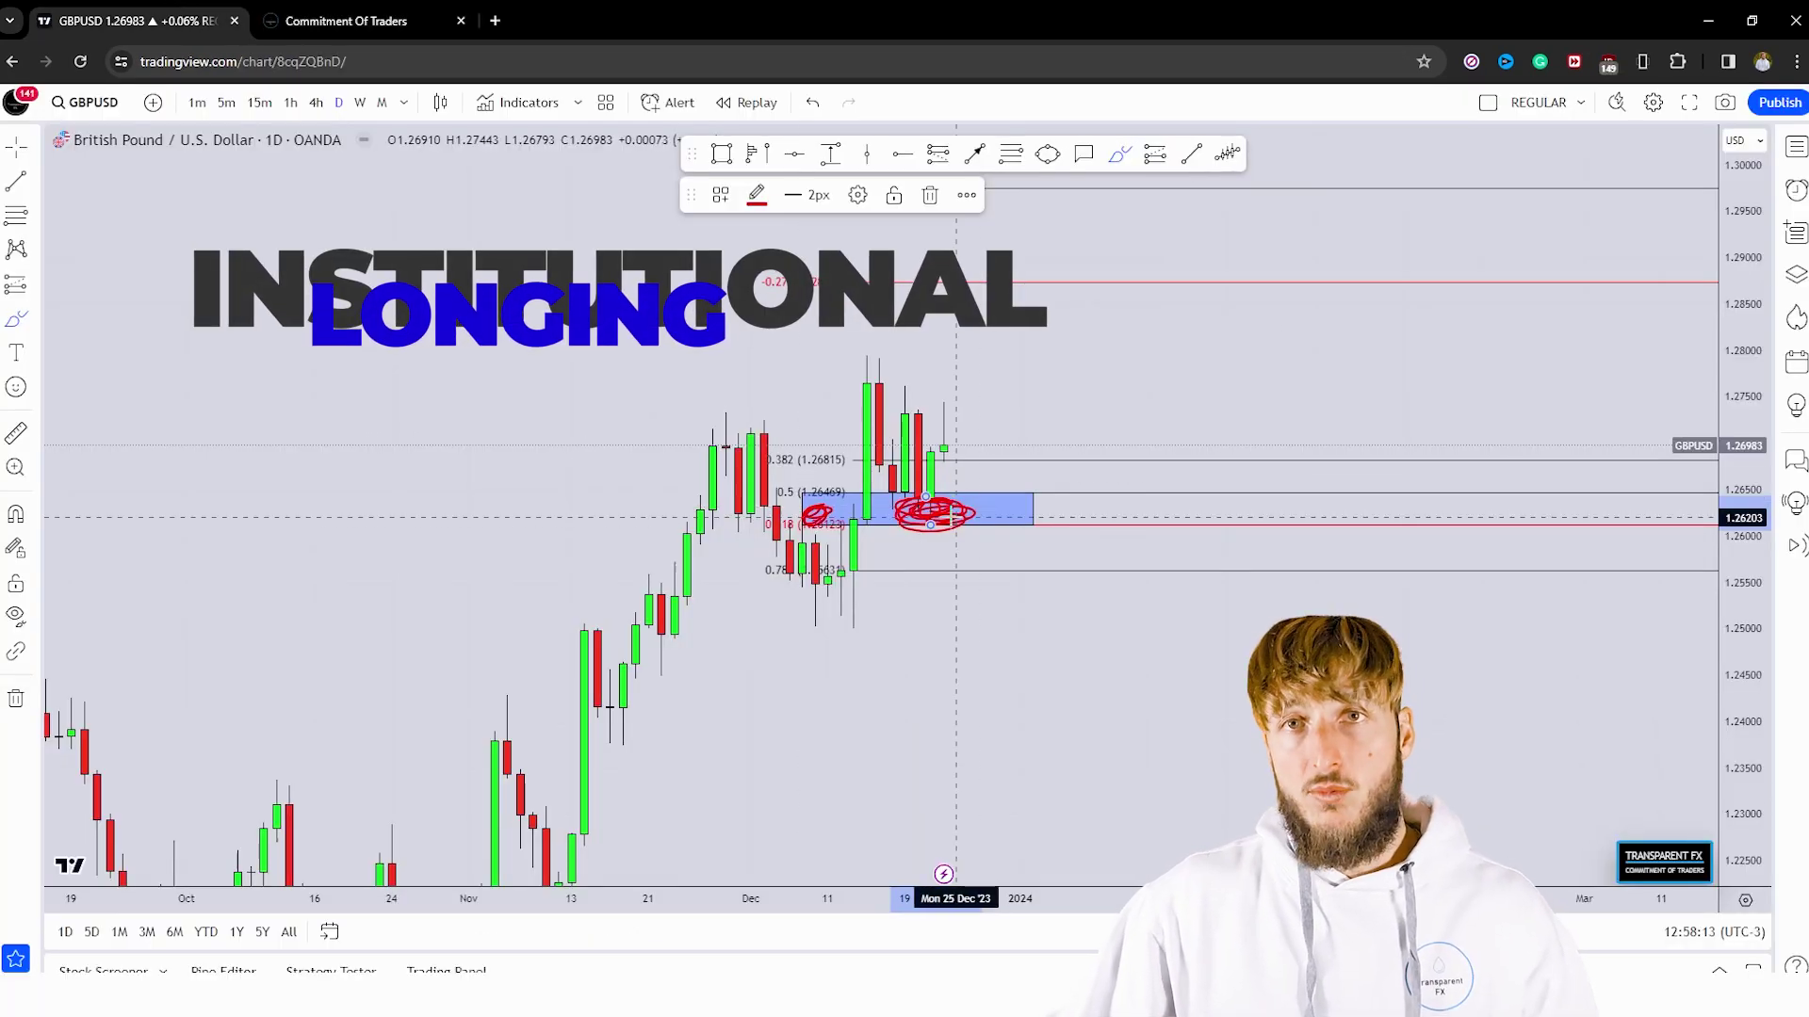
mouse_move(956, 517)
left_mouse_down()
mouse_move(1006, 443)
mouse_move(1033, 246)
left_mouse_up()
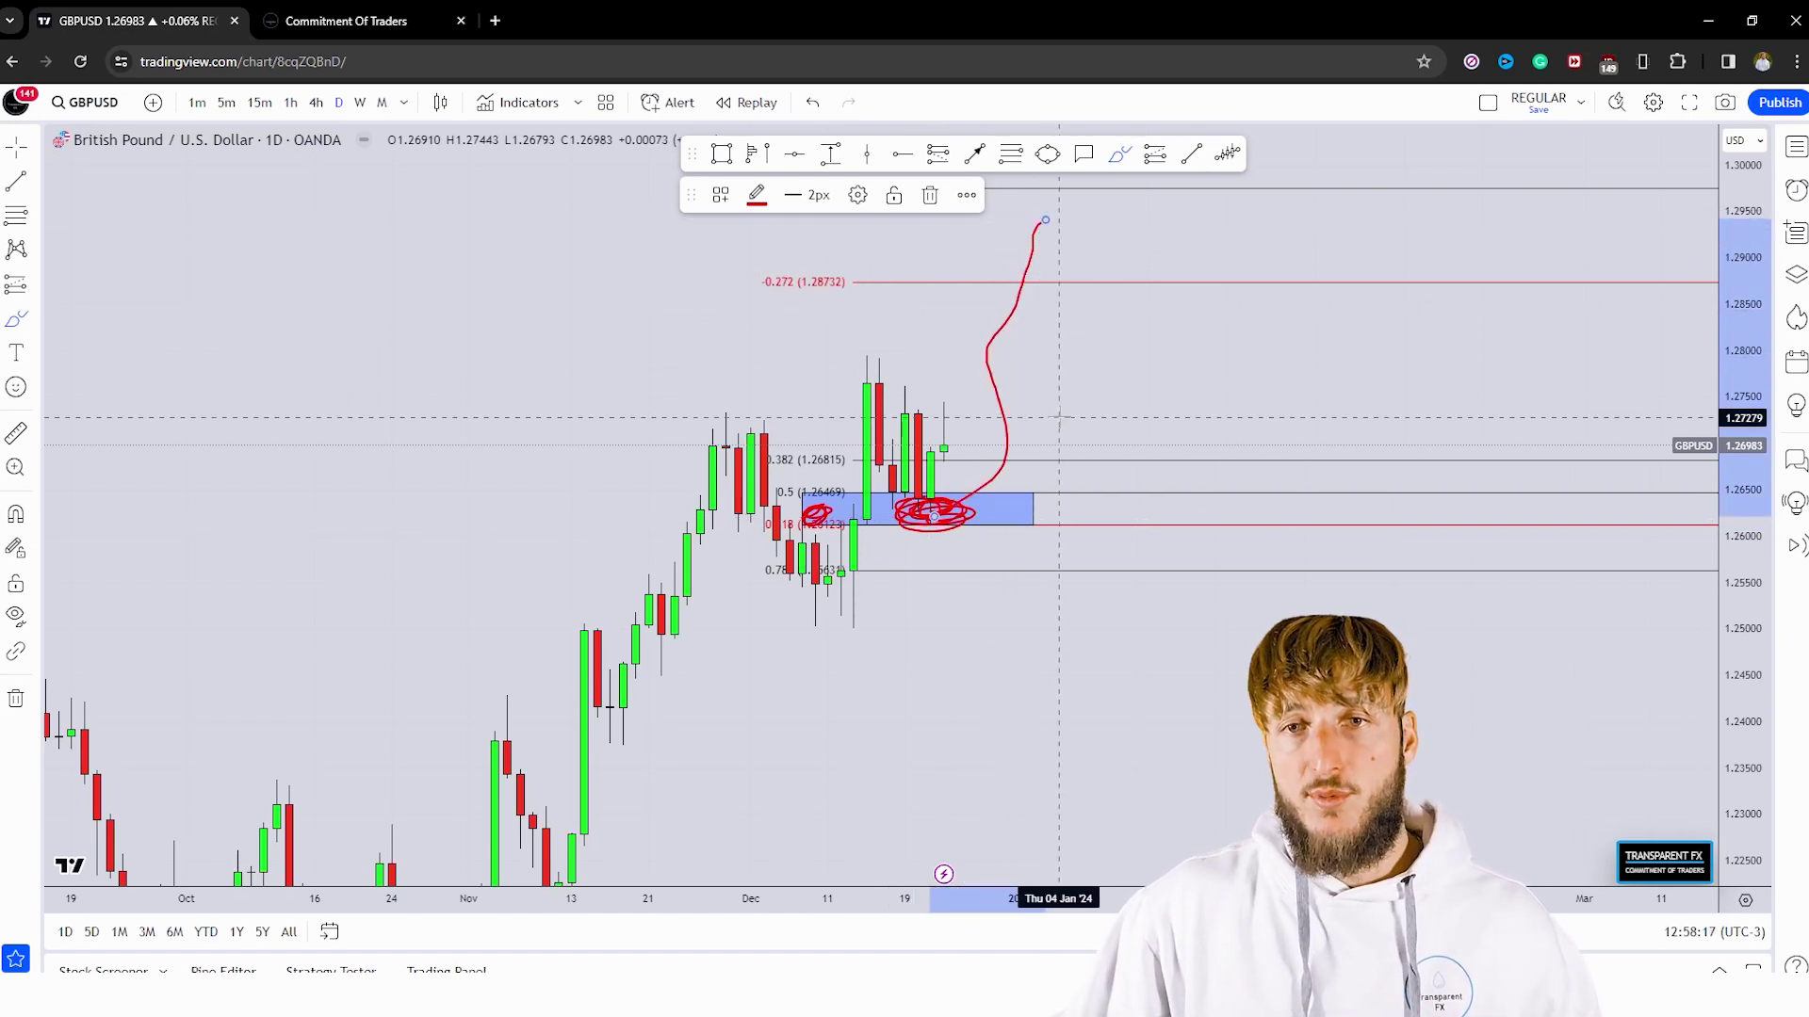
Remove the red path, circles and Fibonacci retracement, and stretch the blue zone box further right.
left_click(812, 101)
left_click(812, 102)
left_click(812, 101)
left_click(812, 102)
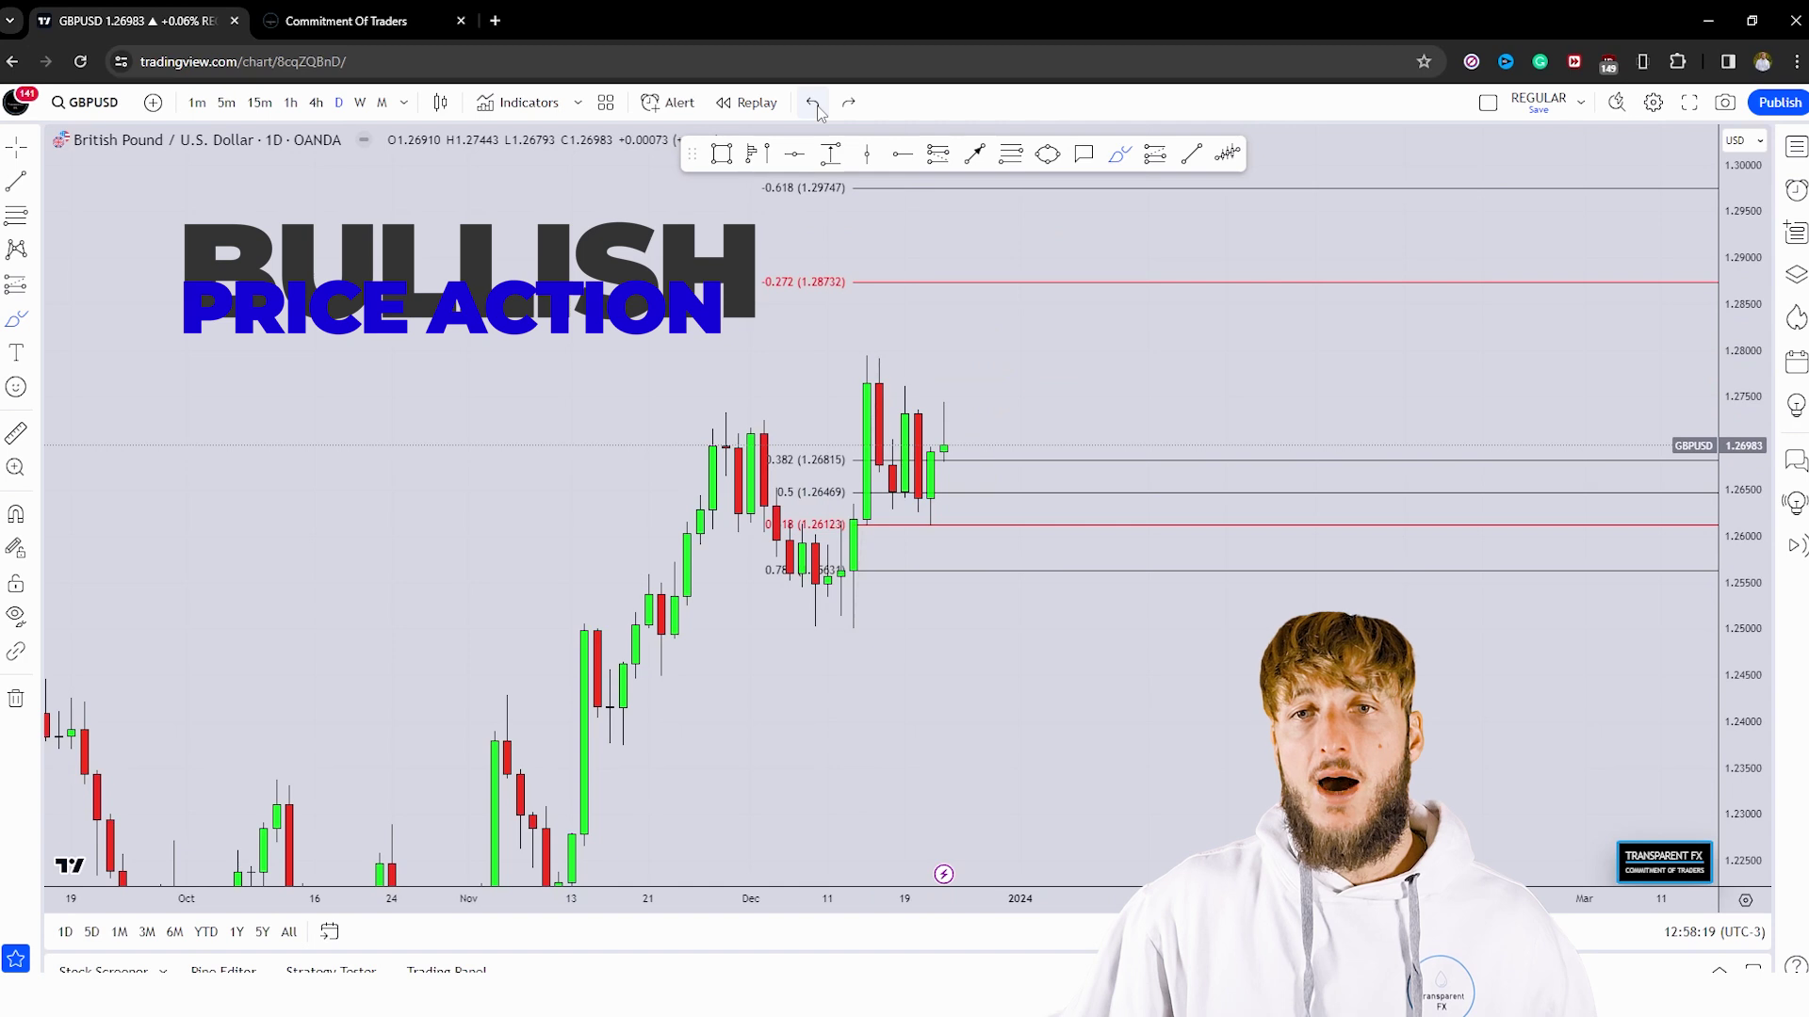
left_click(848, 102)
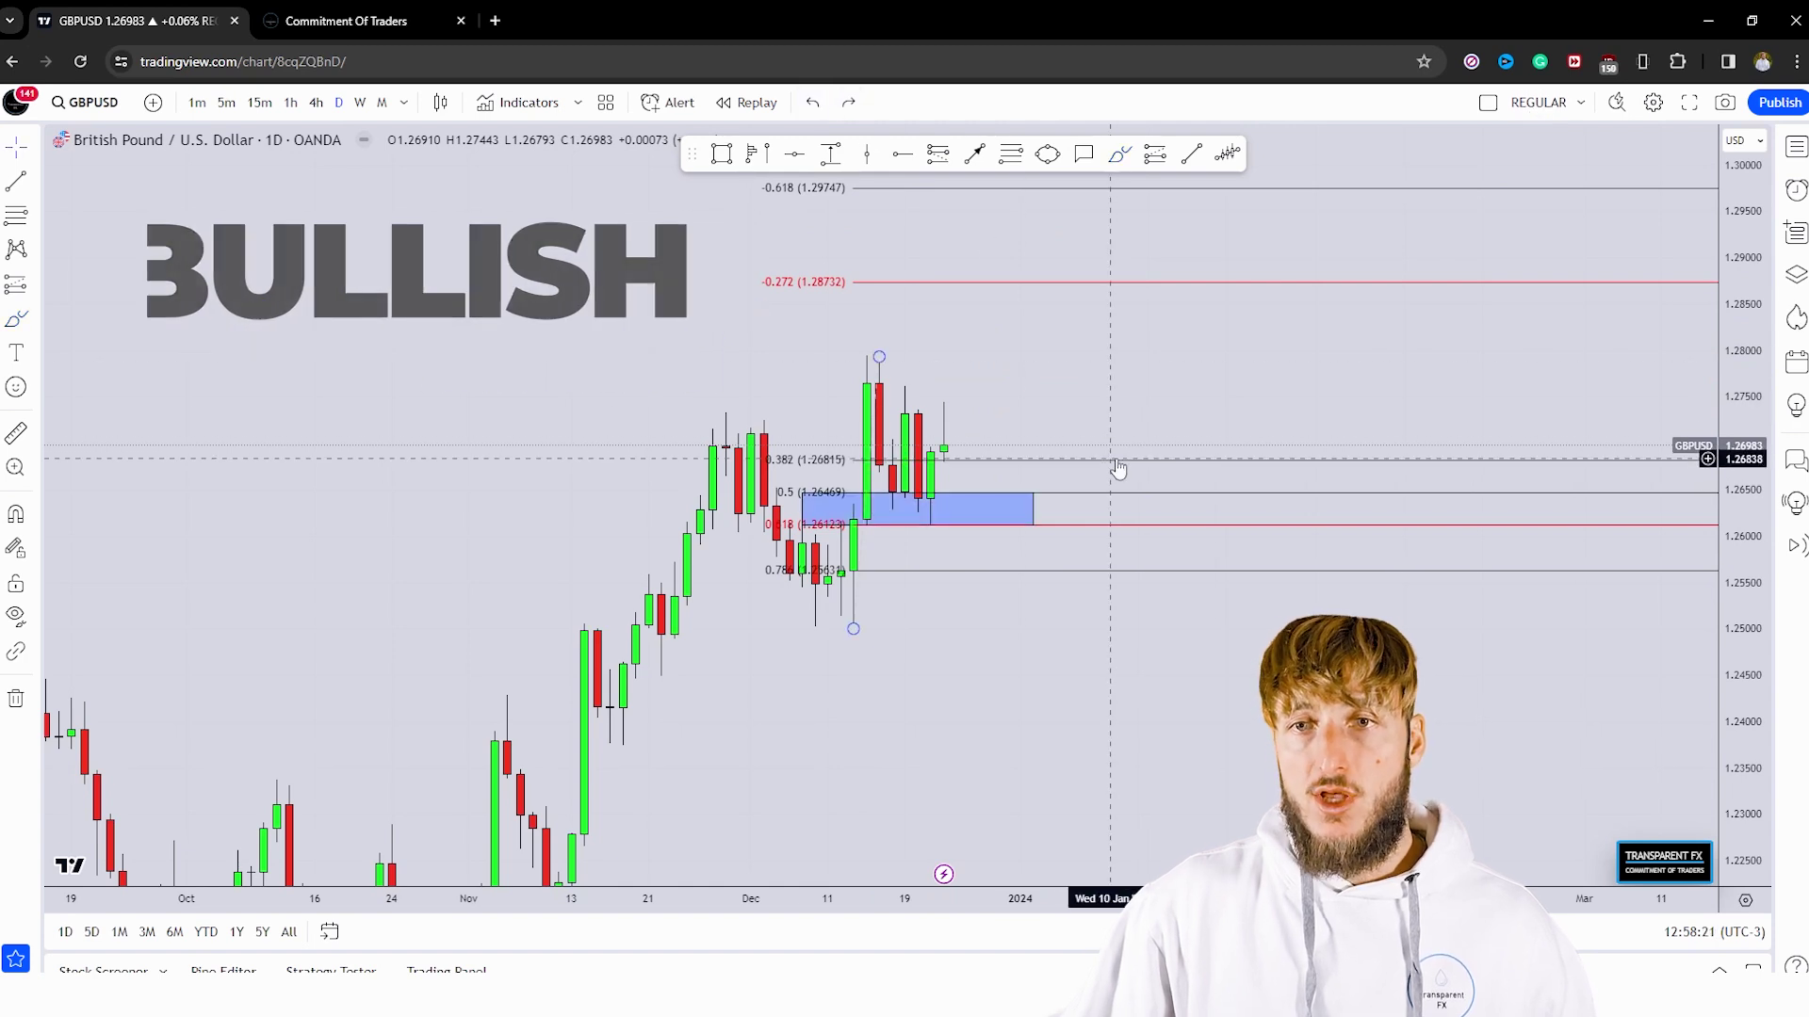
left_click(931, 195)
left_click(1033, 509)
left_click_drag(1033, 509, 1071, 509)
left_click(1061, 205)
Draw a yellow circle highlighting the blue buy zone.
left_click(1046, 154)
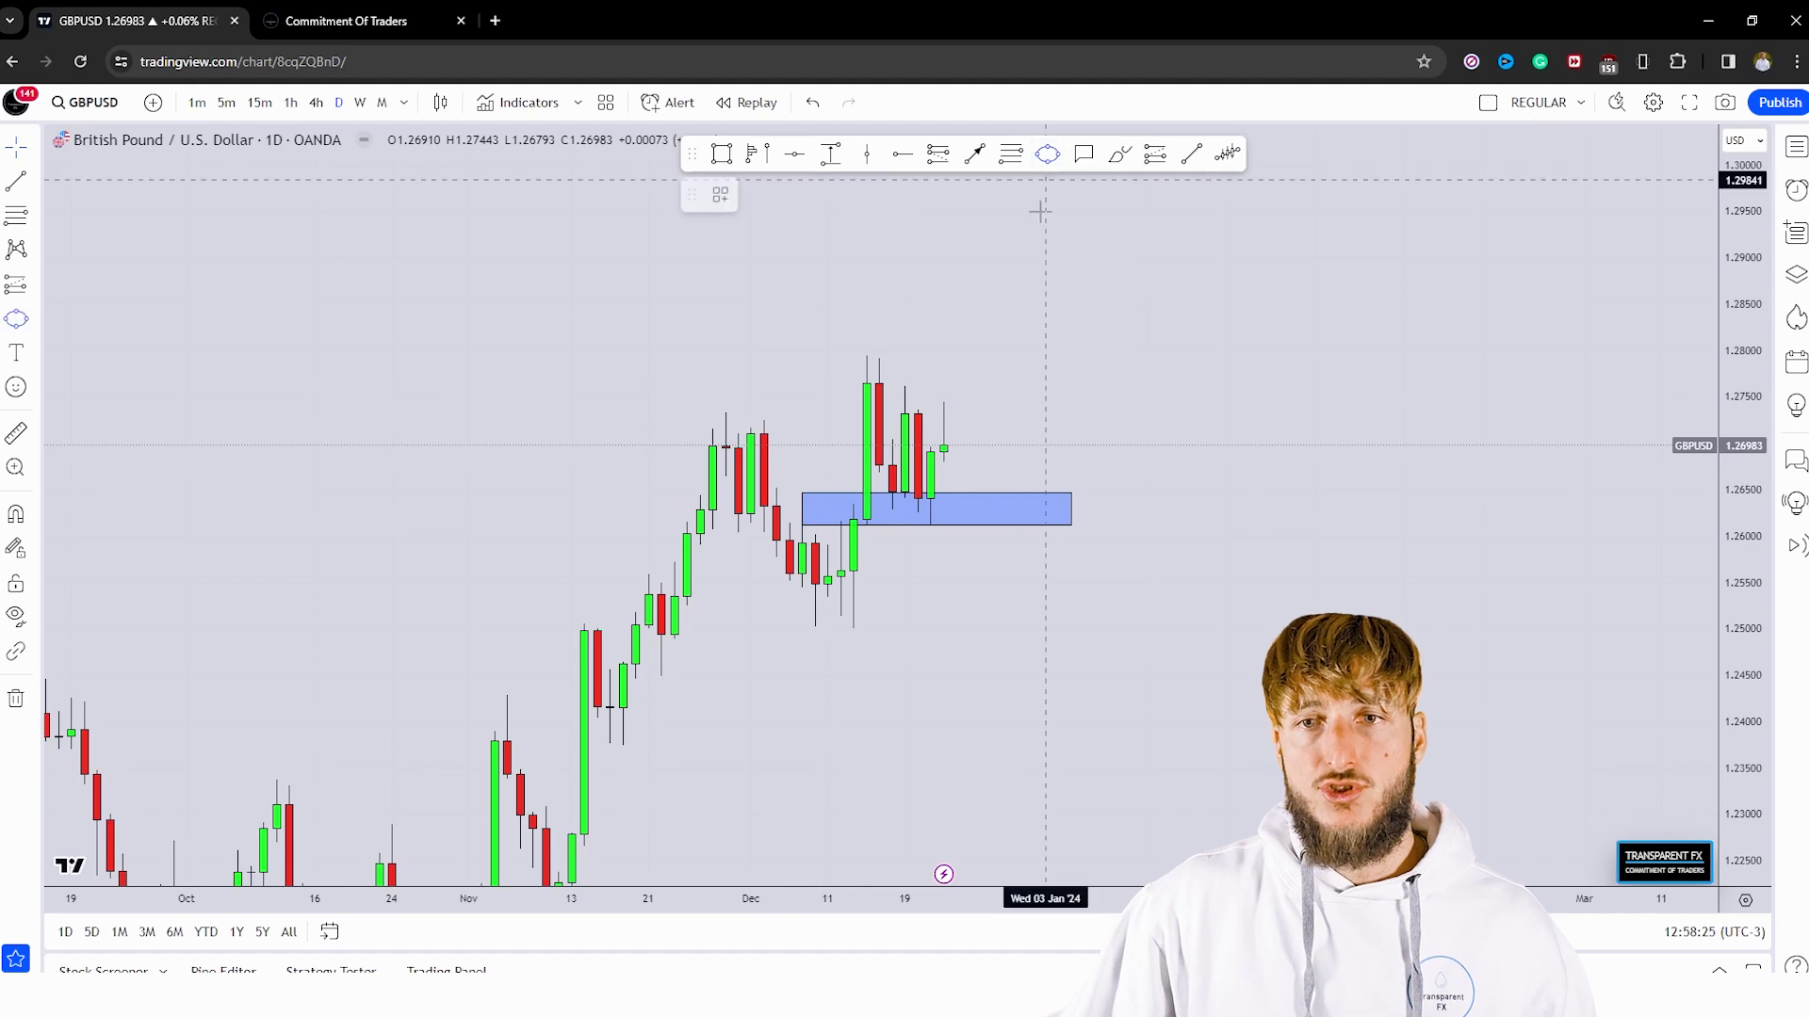
left_click(942, 443)
left_click(1007, 543)
left_click(957, 563)
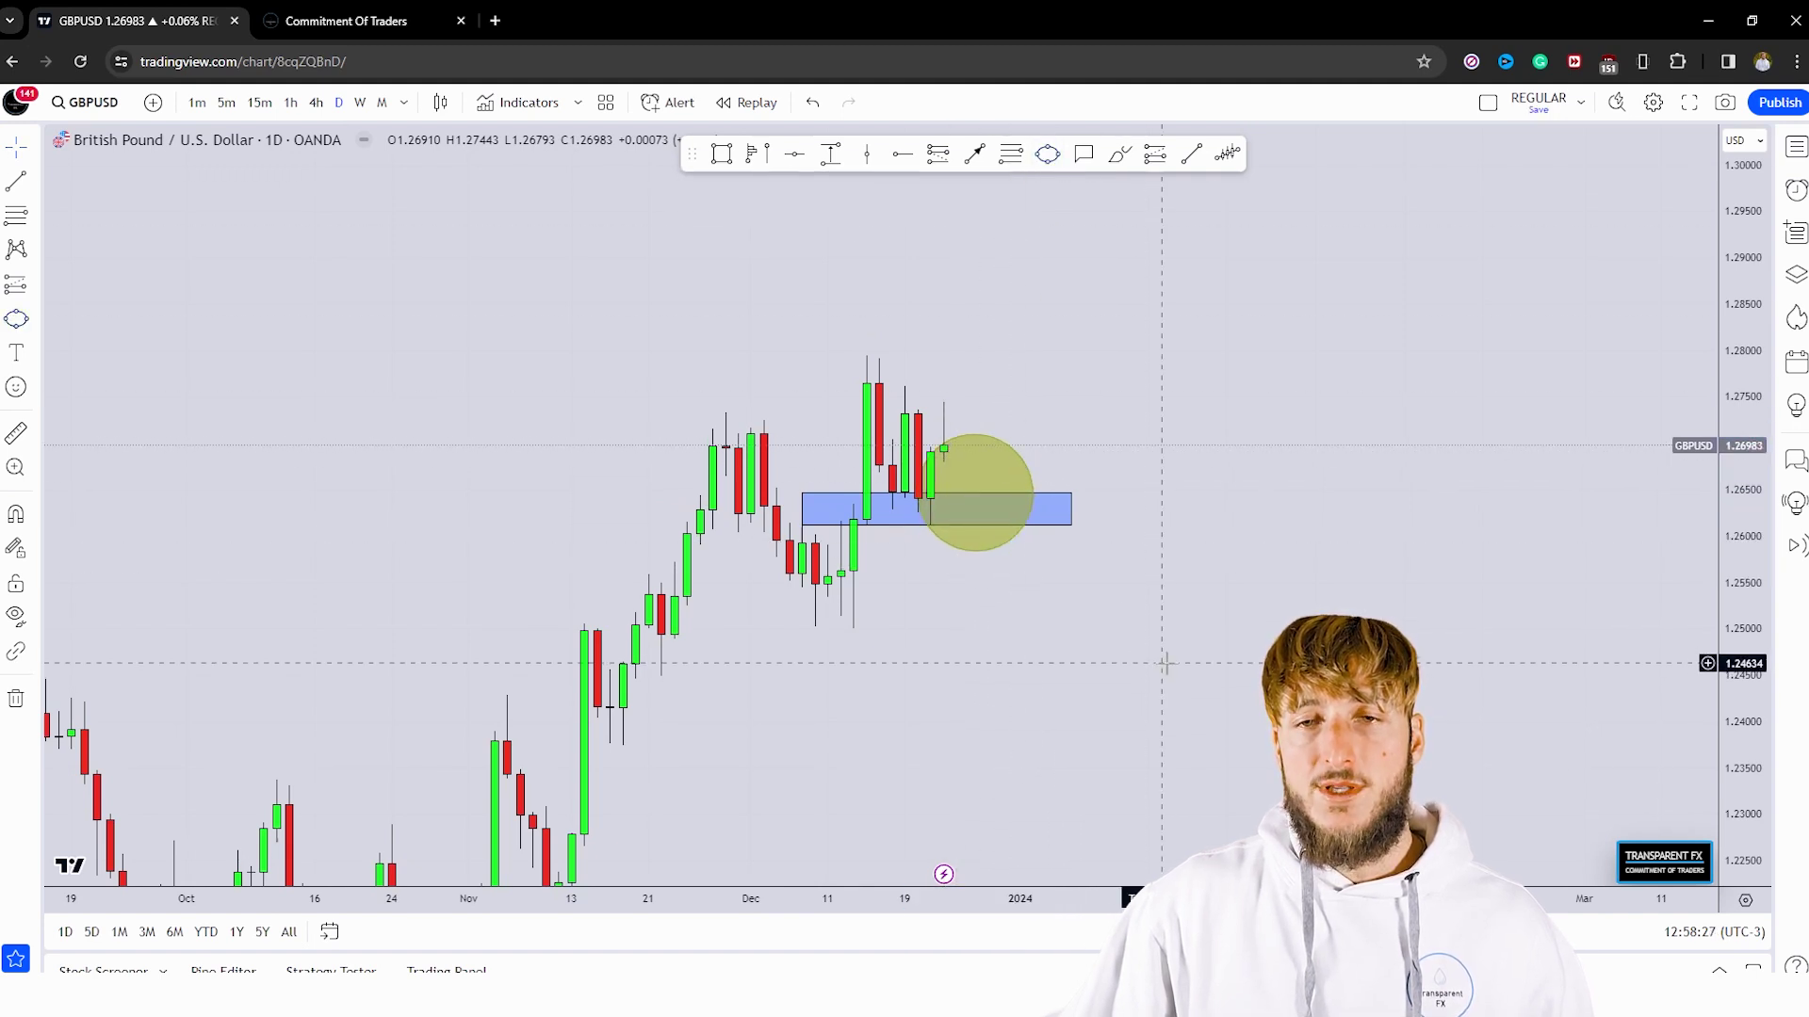
left_click_drag(1097, 378, 1050, 394)
Add an upward arrow from the circle's edge to above the highs, then open the COT tab.
left_click(975, 154)
left_click(986, 451)
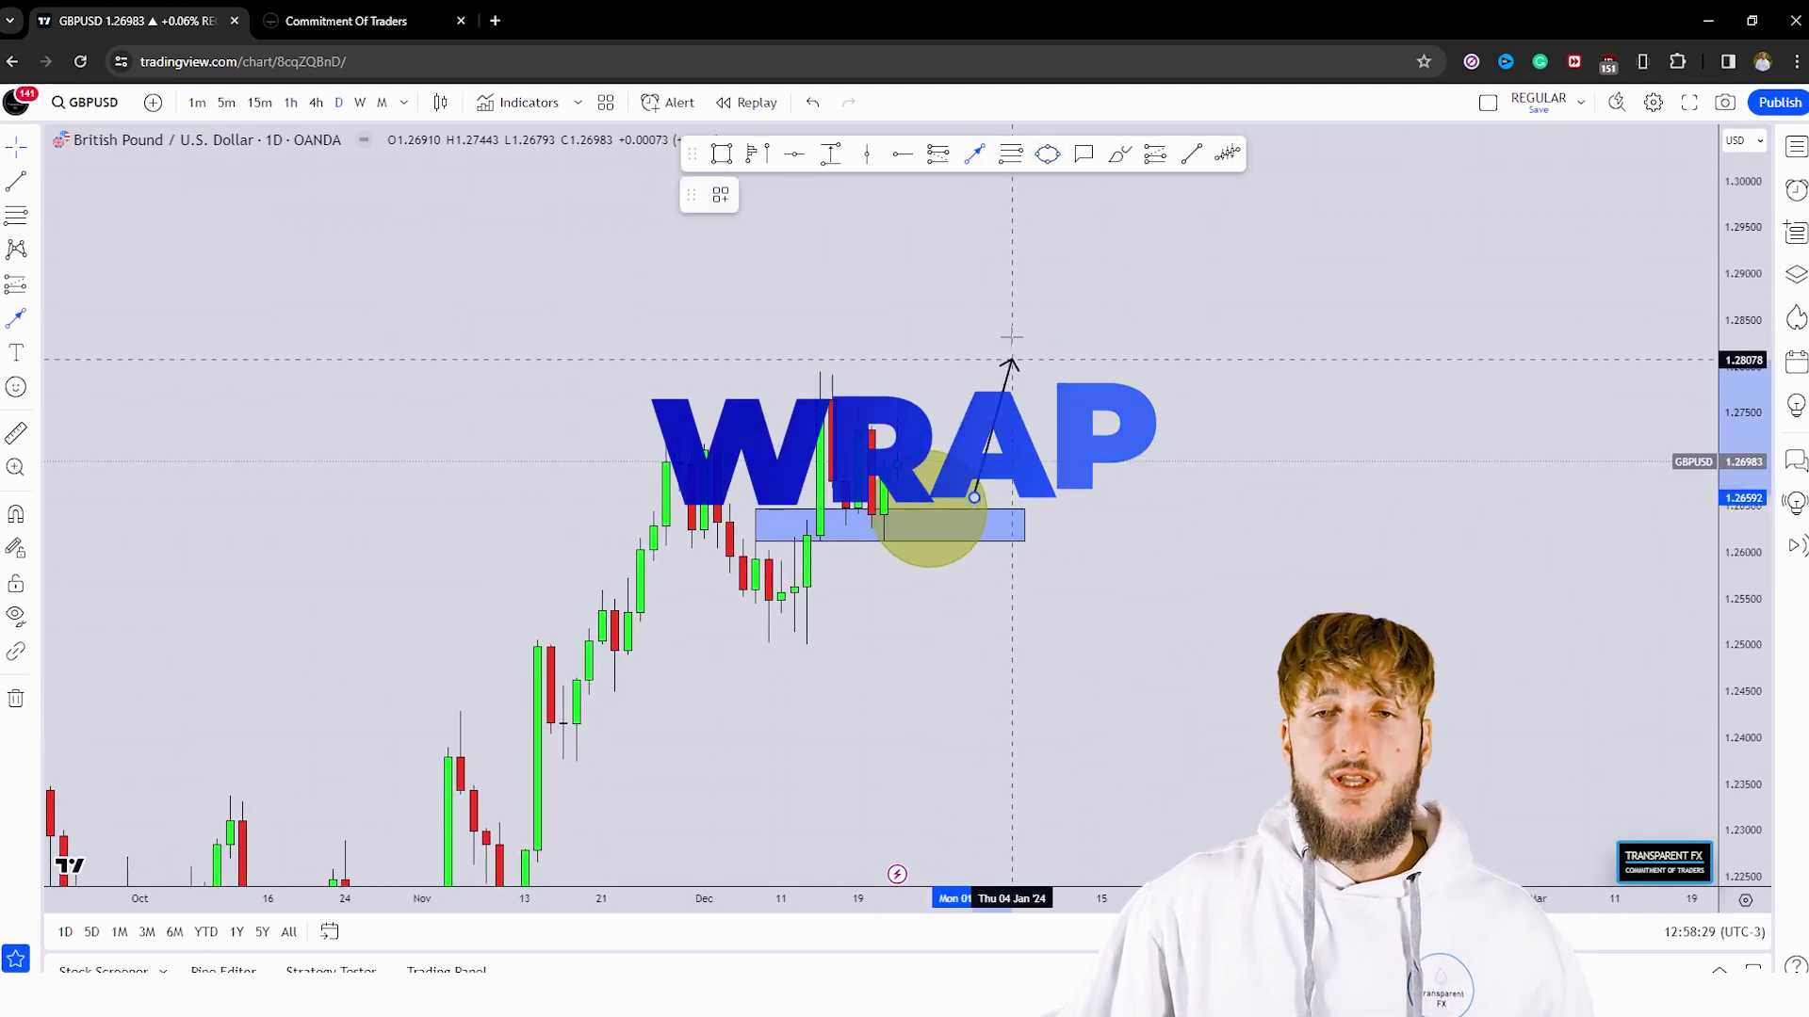
left_click(1024, 304)
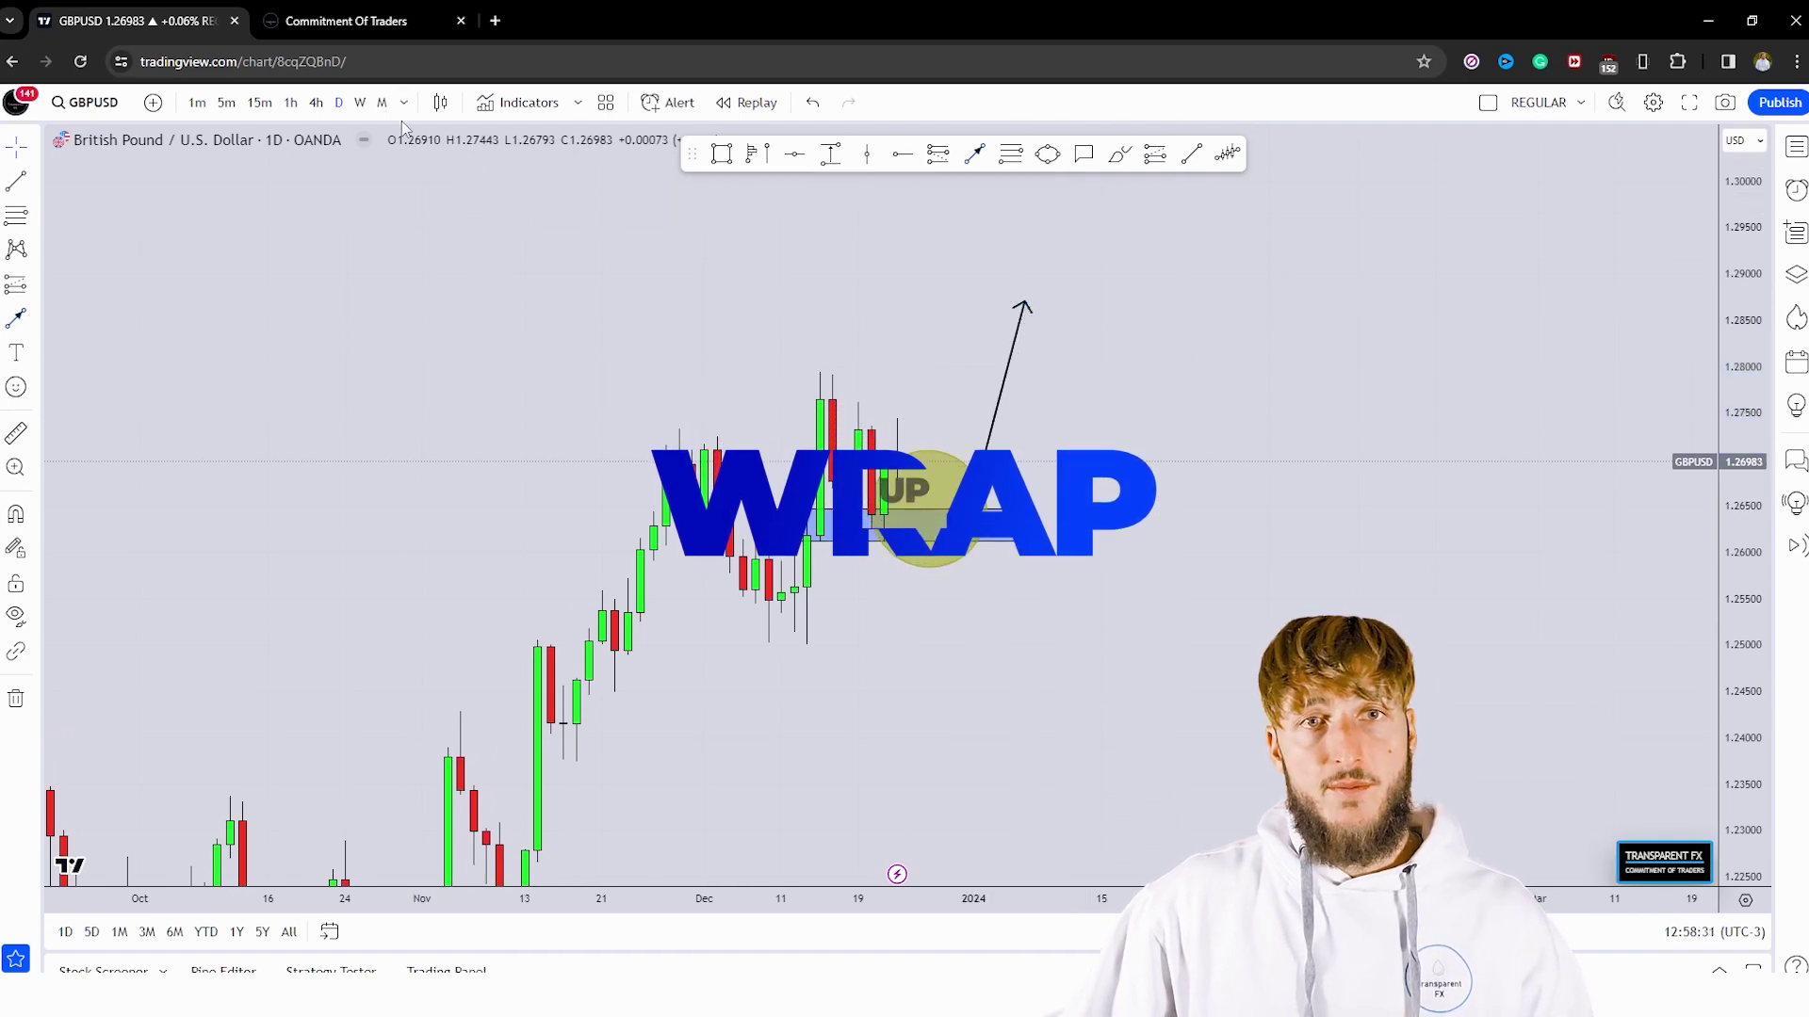
left_click(355, 8)
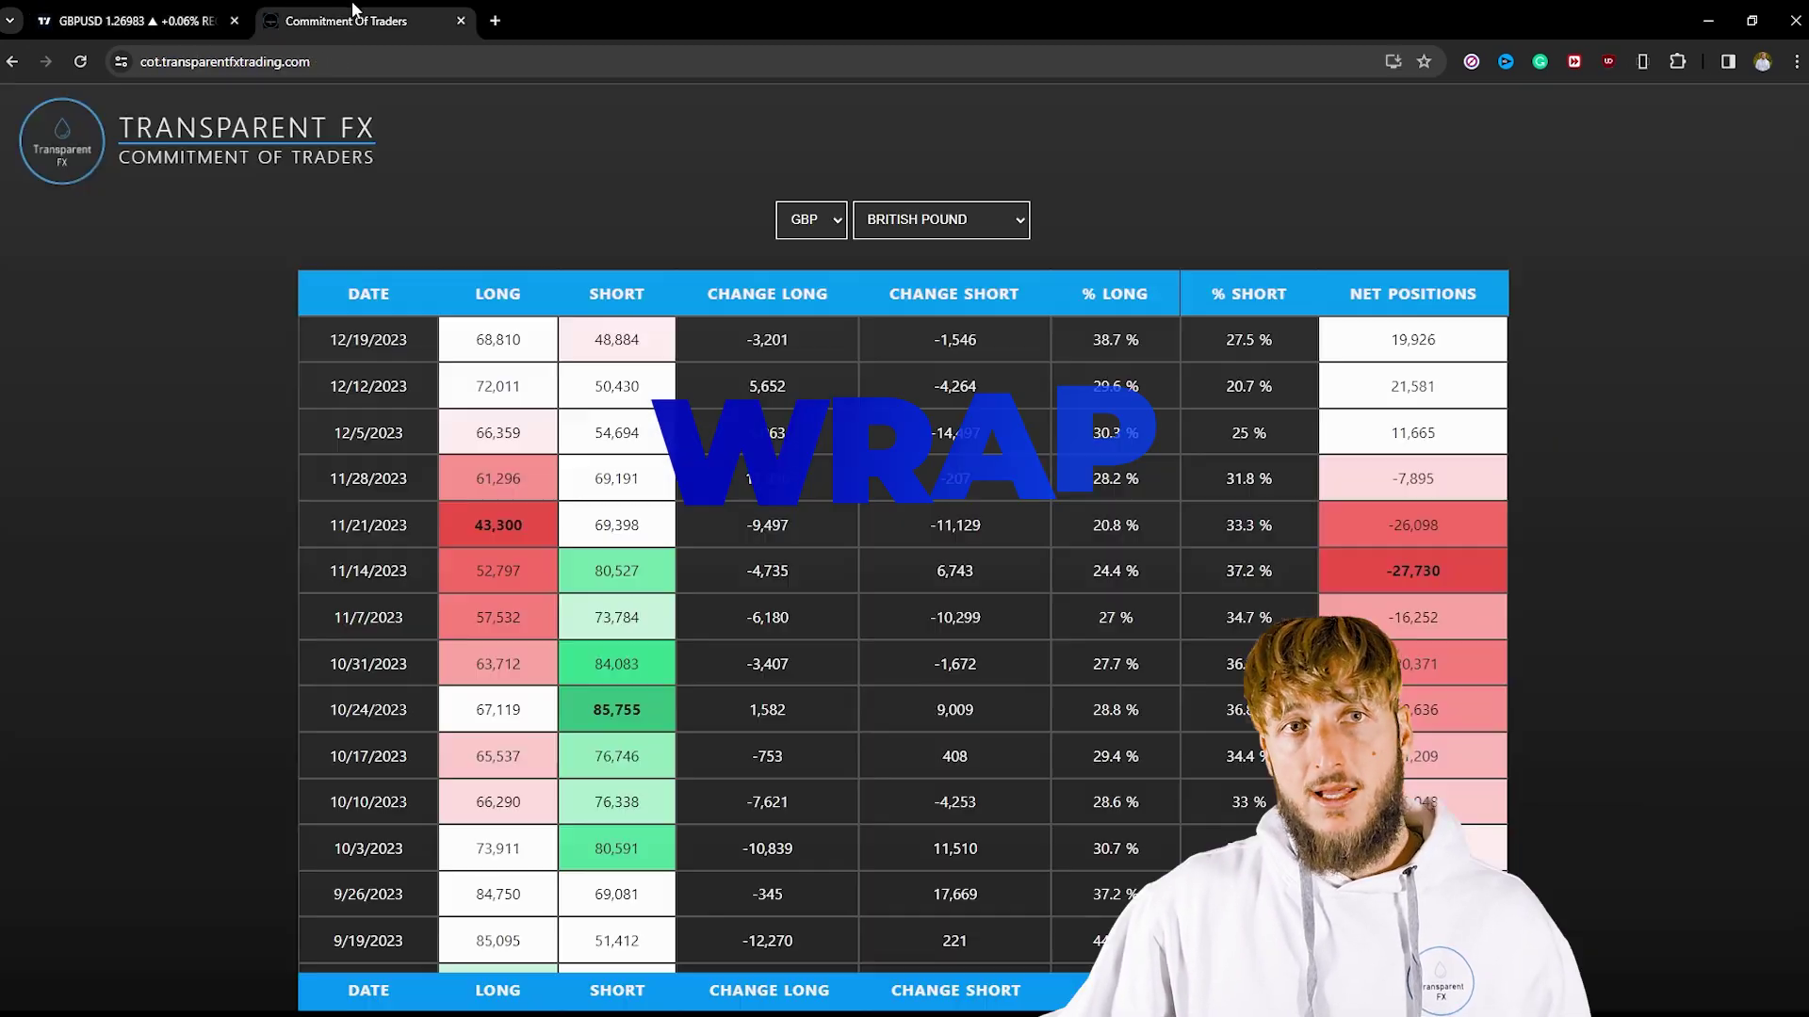
Switch back to the GBPUSD TradingView chart tab.
left_click(111, 9)
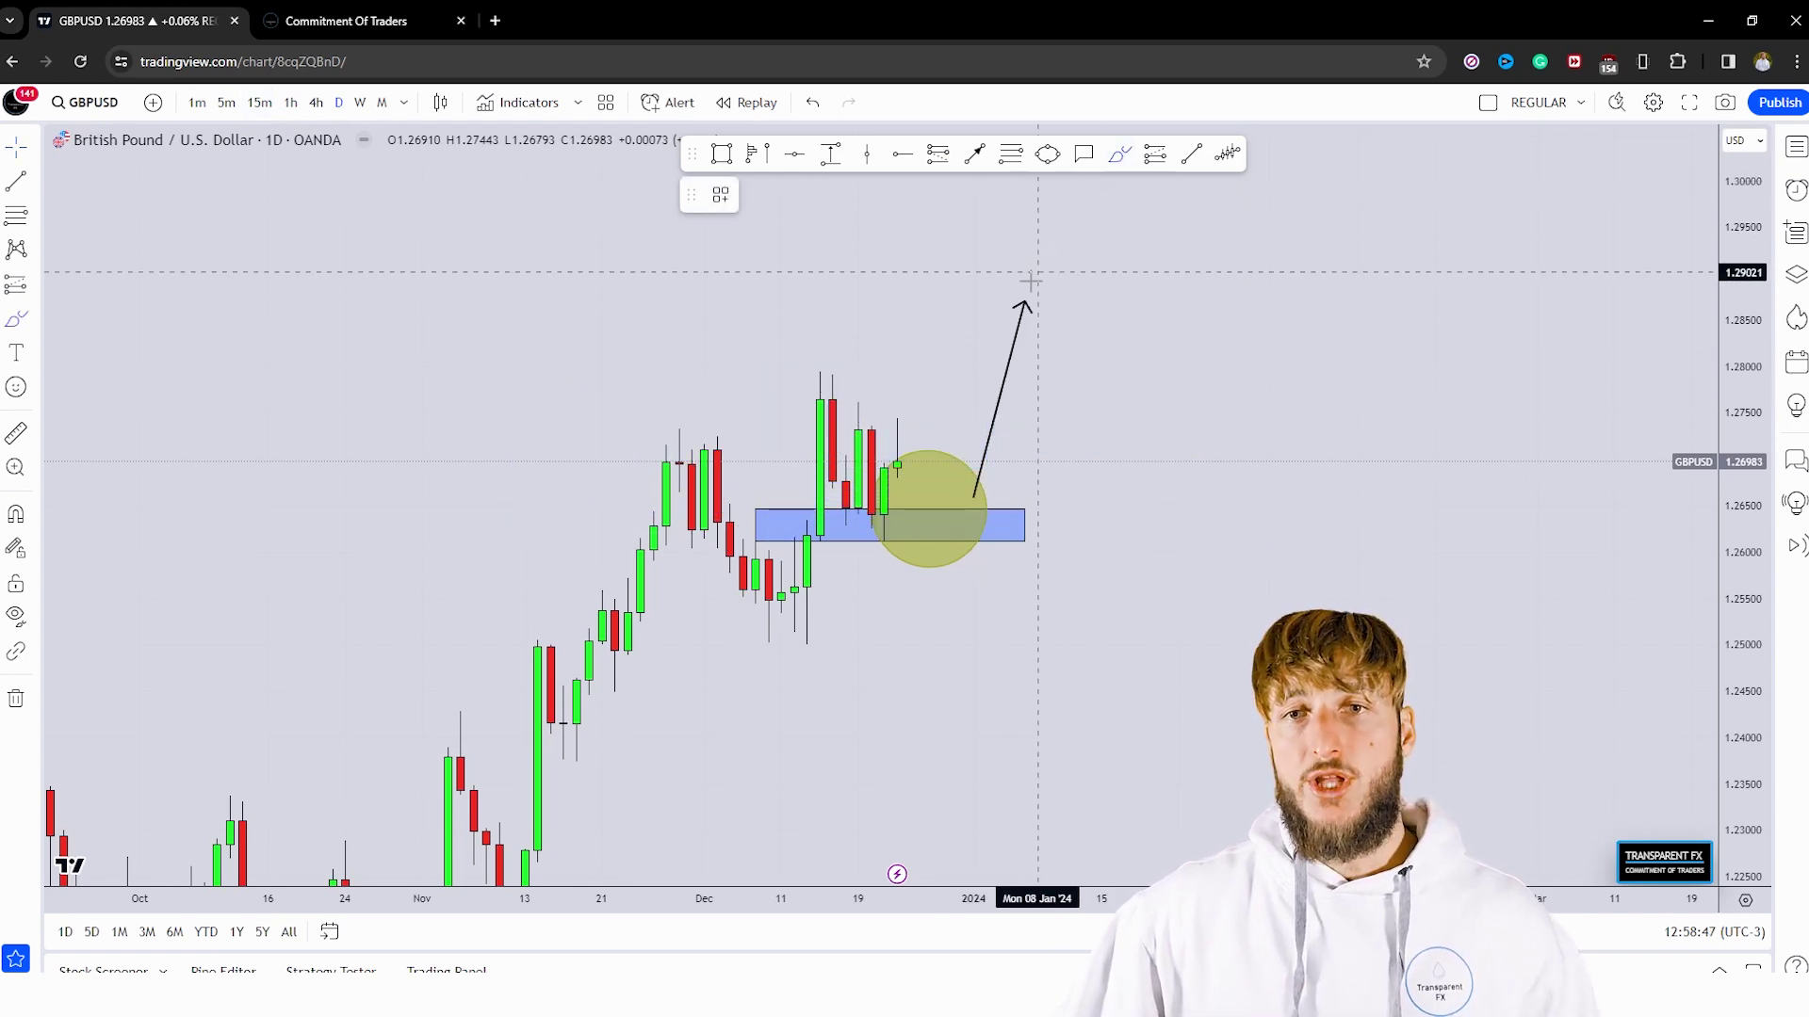
Start a short red price-path squiggle inside the yellow circle.
left_click_drag(897, 459, 909, 463)
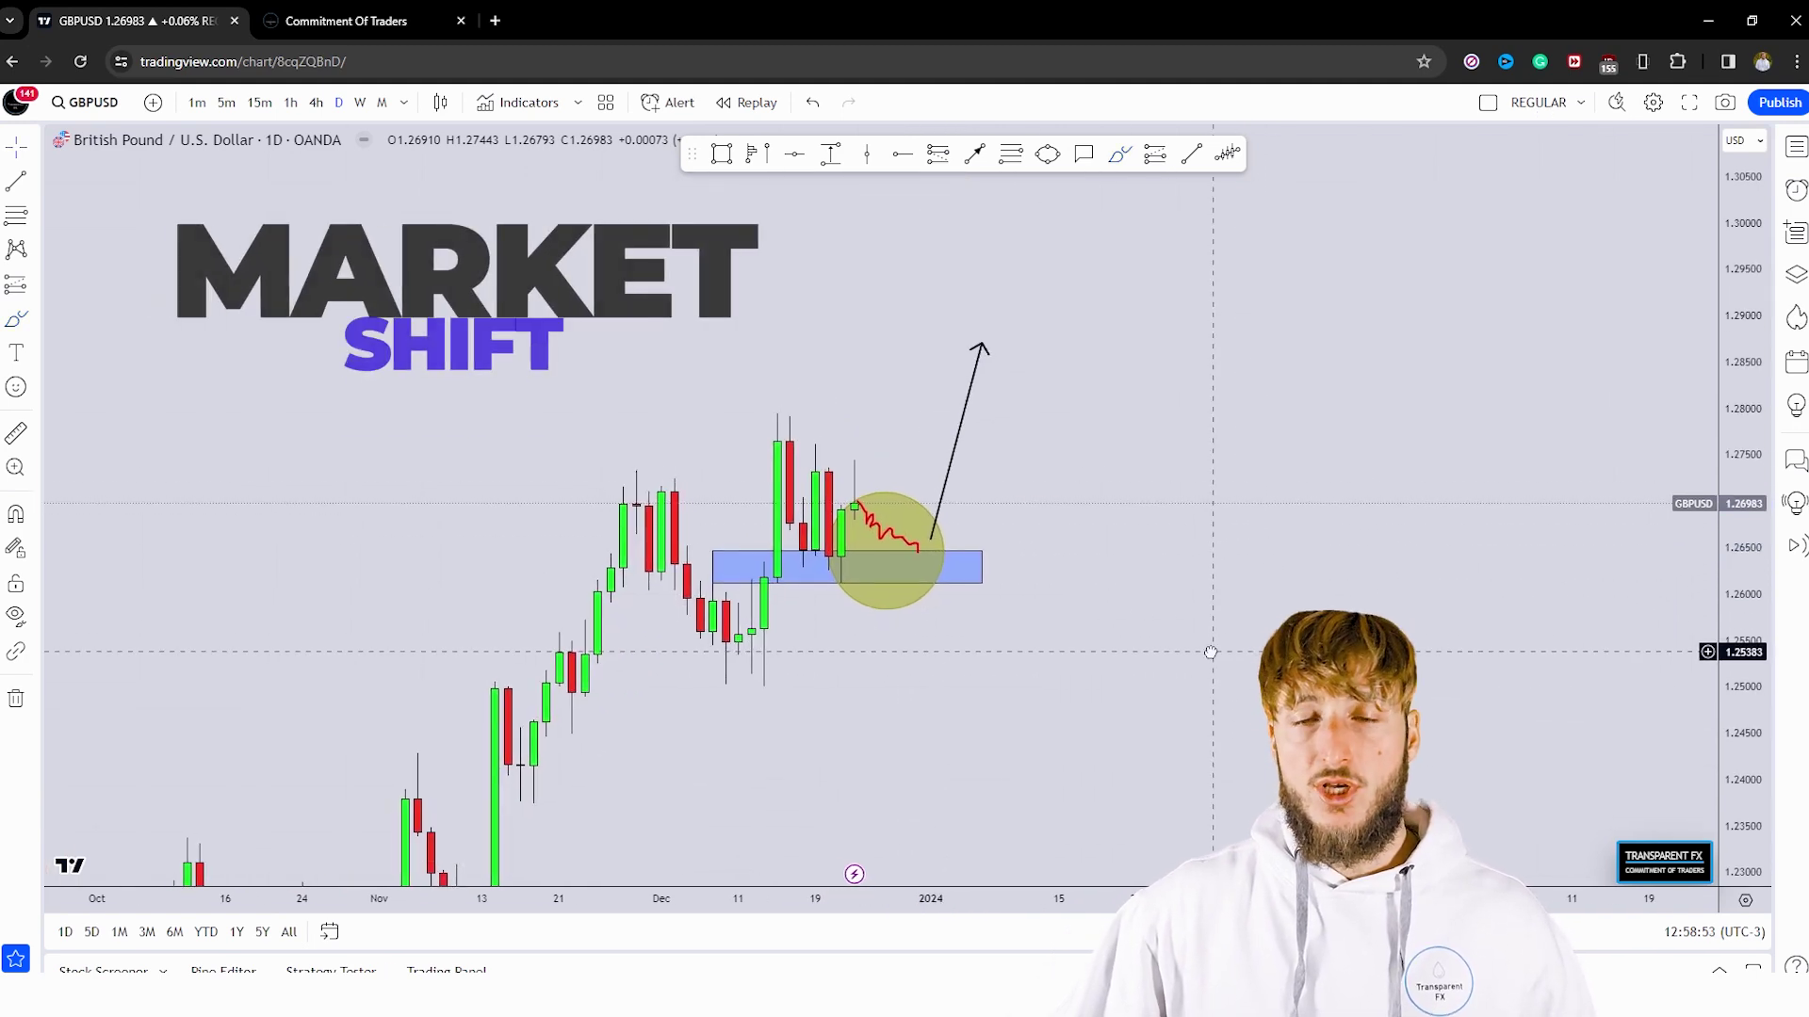
left_click(954, 552)
left_click_drag(1122, 626, 1142, 618)
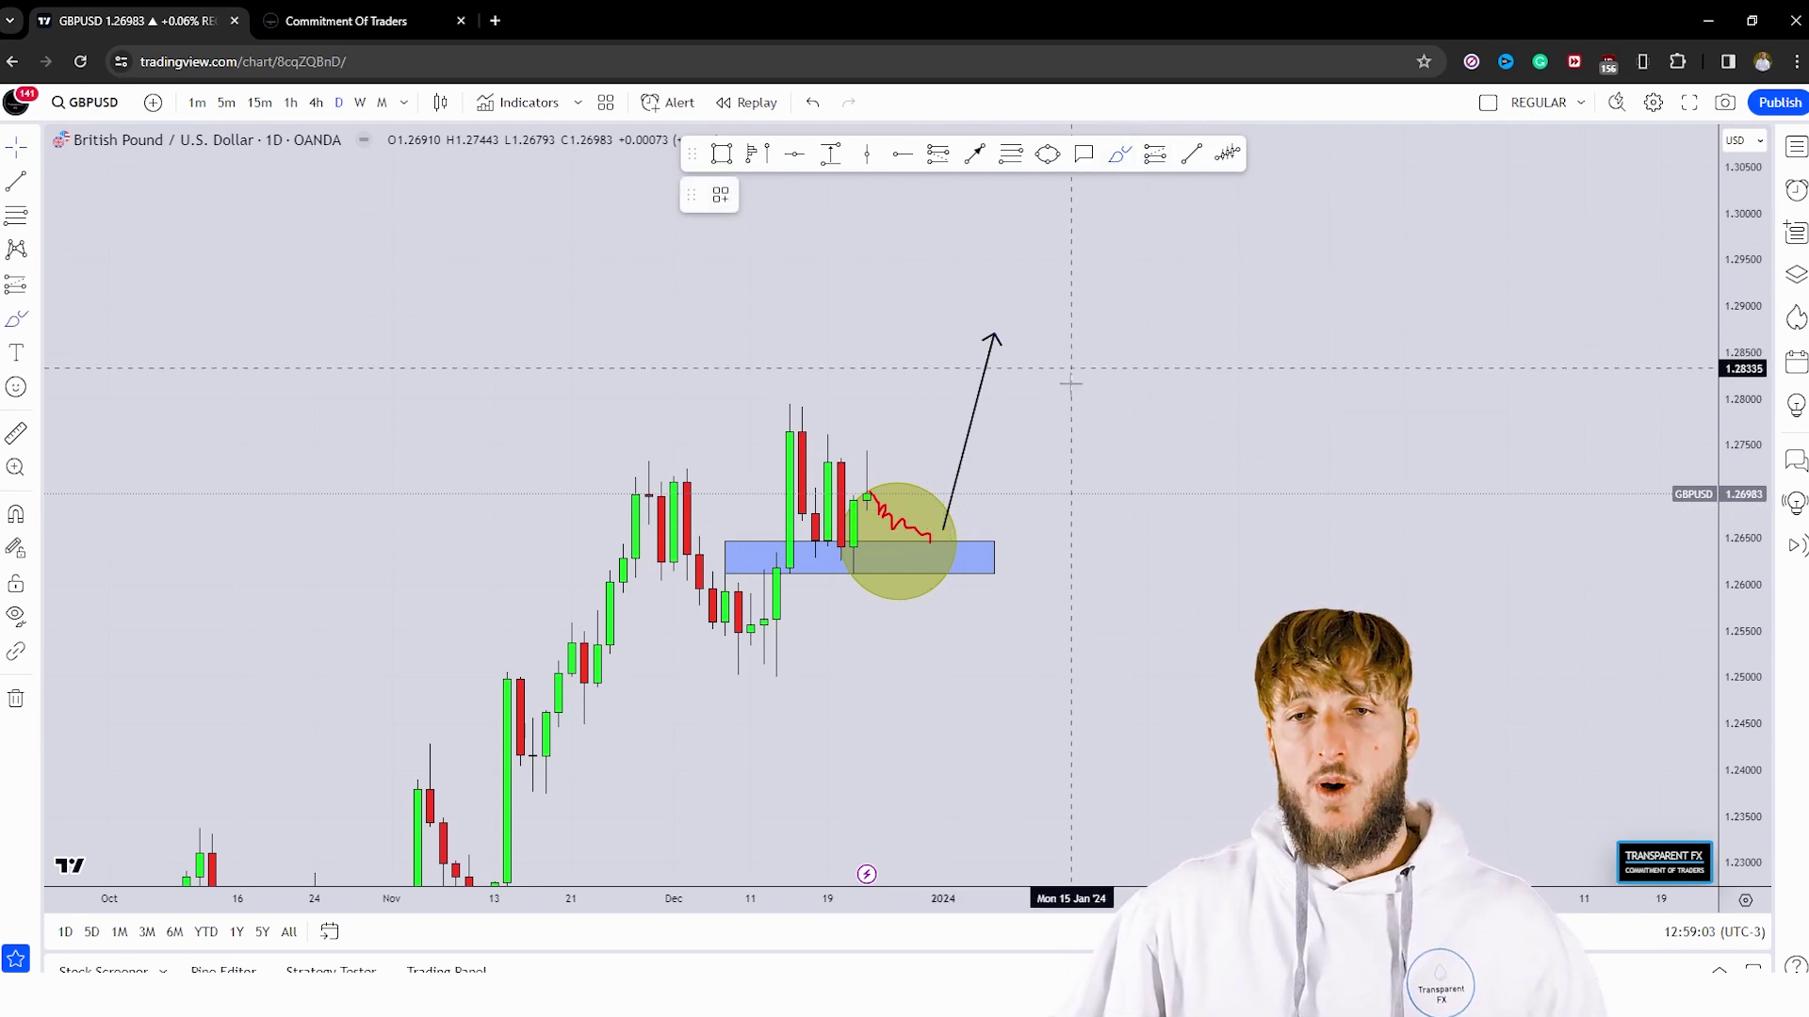
Draw and delete two longer red strokes rising through the zone toward the arrow.
left_click_drag(933, 533, 982, 327)
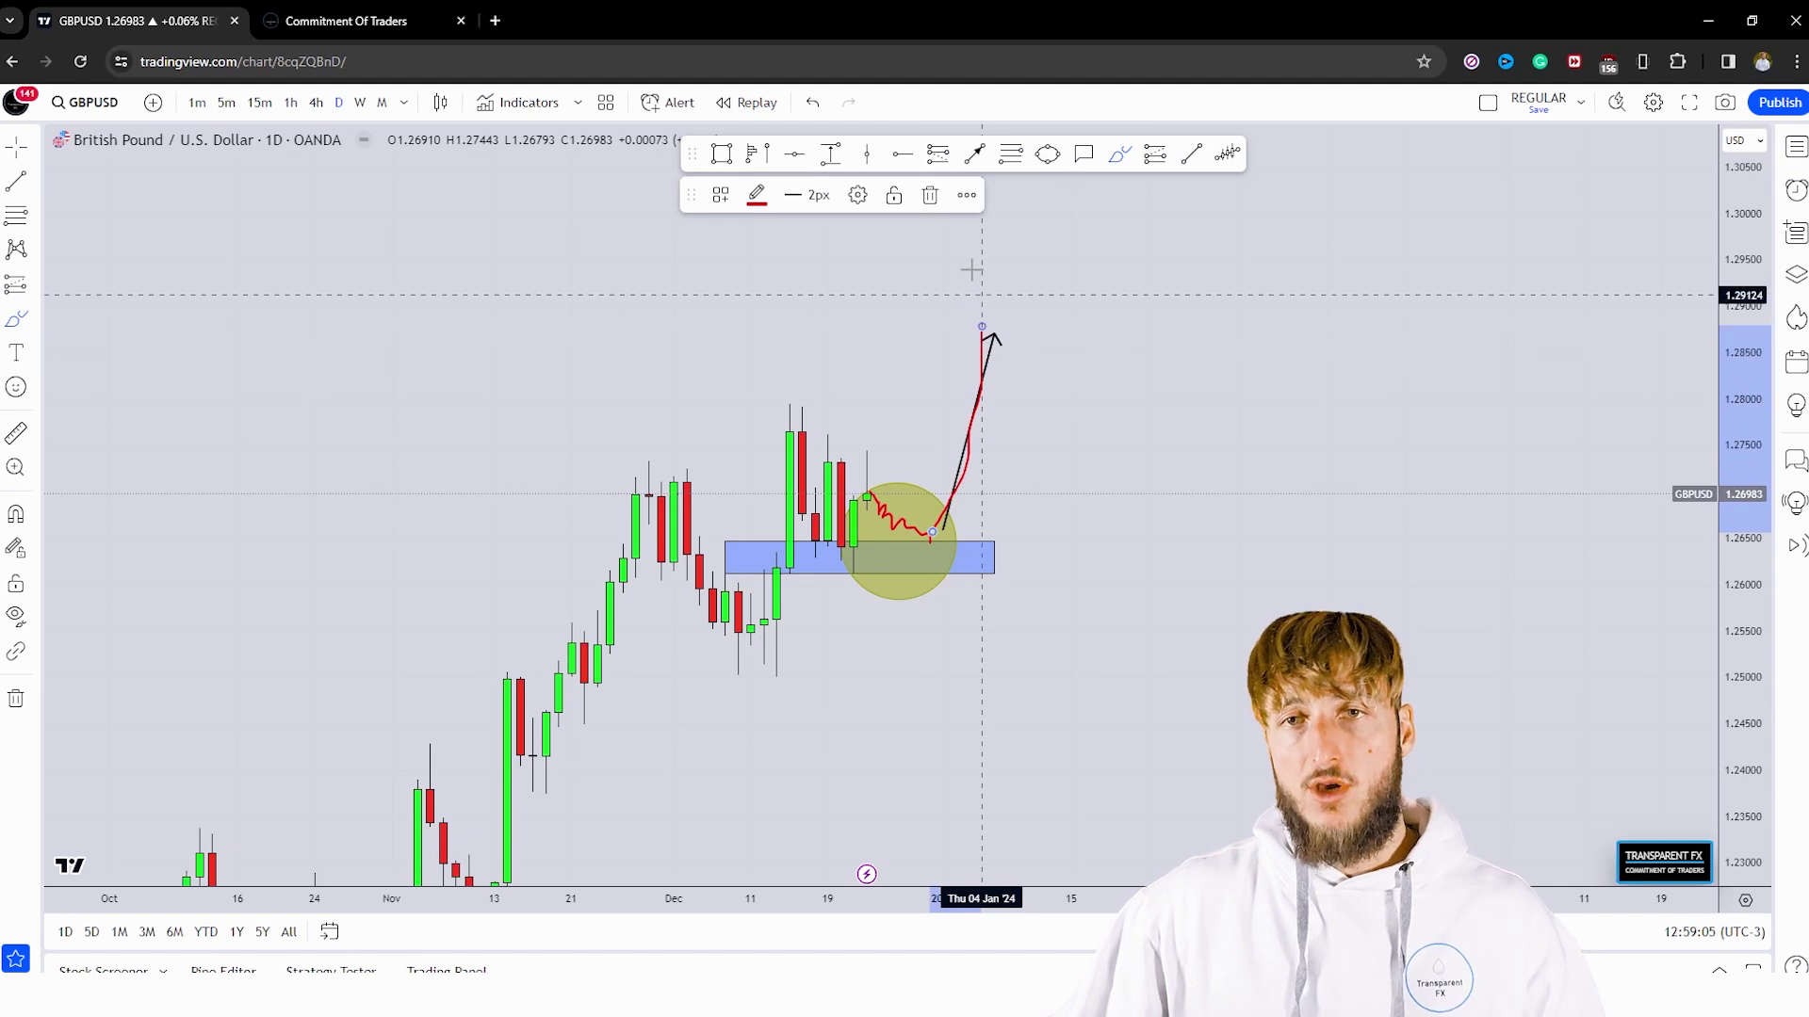
left_click(933, 195)
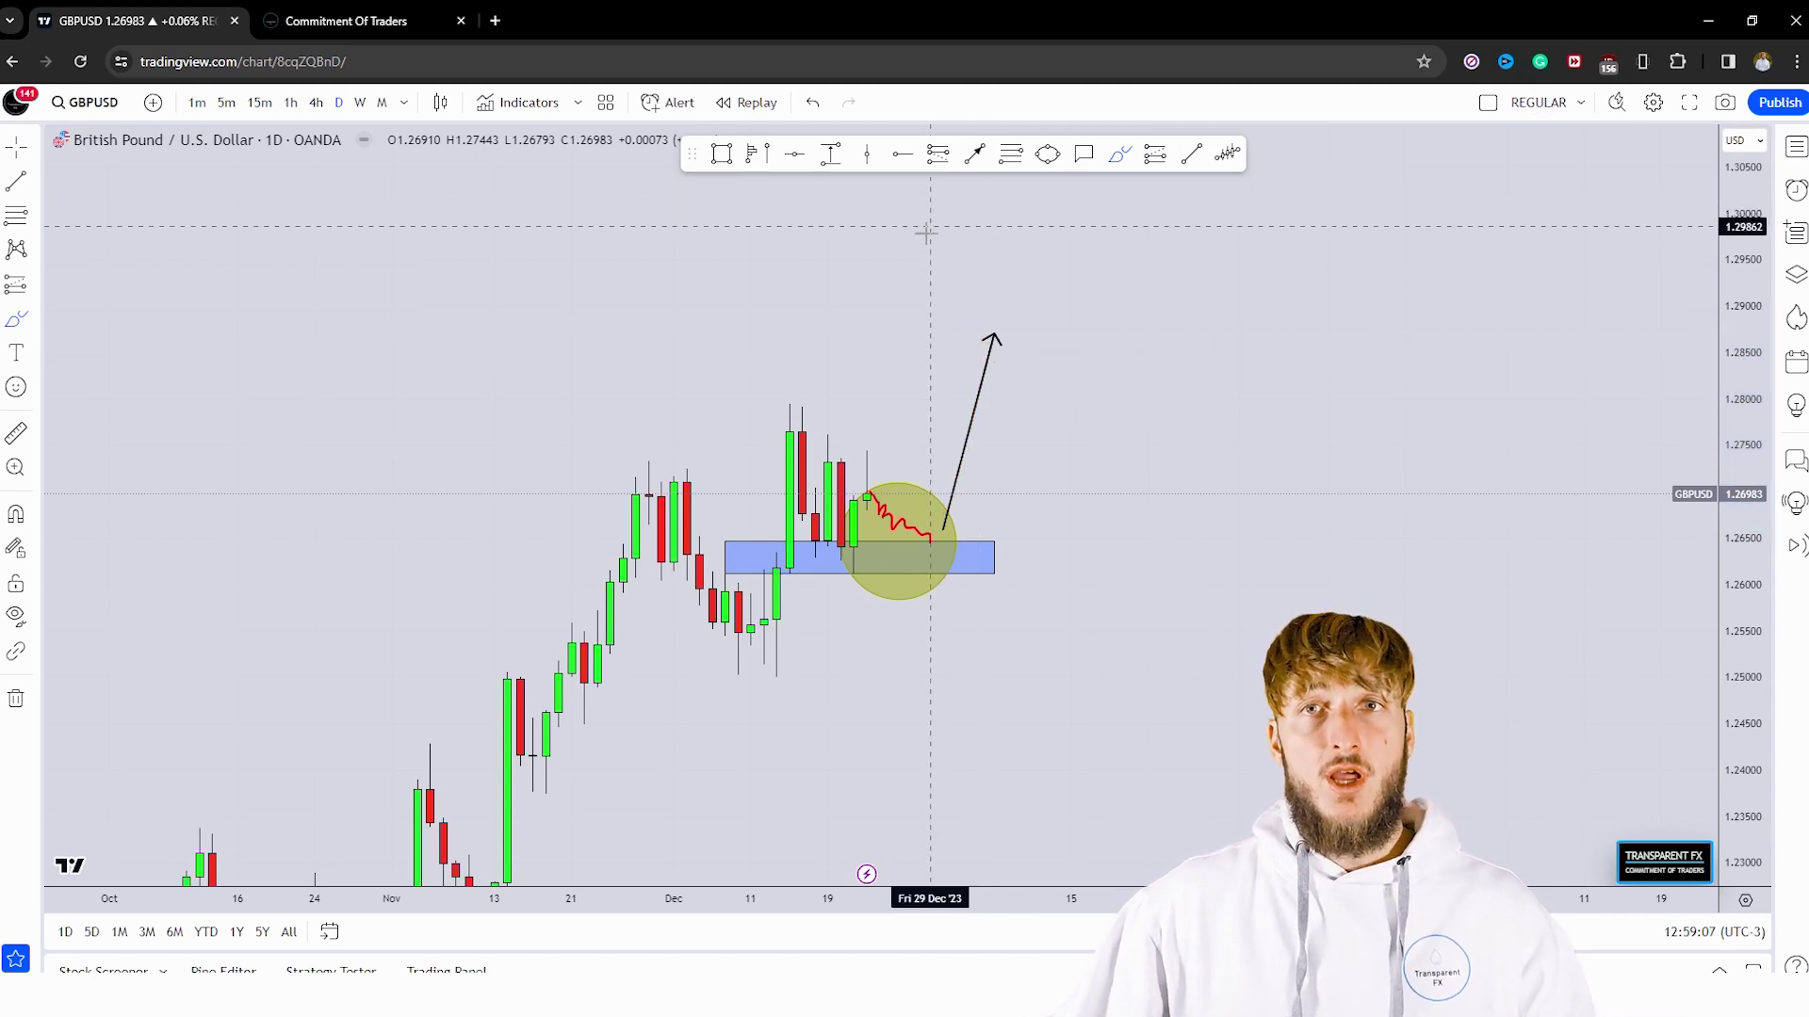
mouse_move(776, 650)
left_mouse_down()
mouse_move(837, 499)
mouse_move(991, 282)
left_mouse_up()
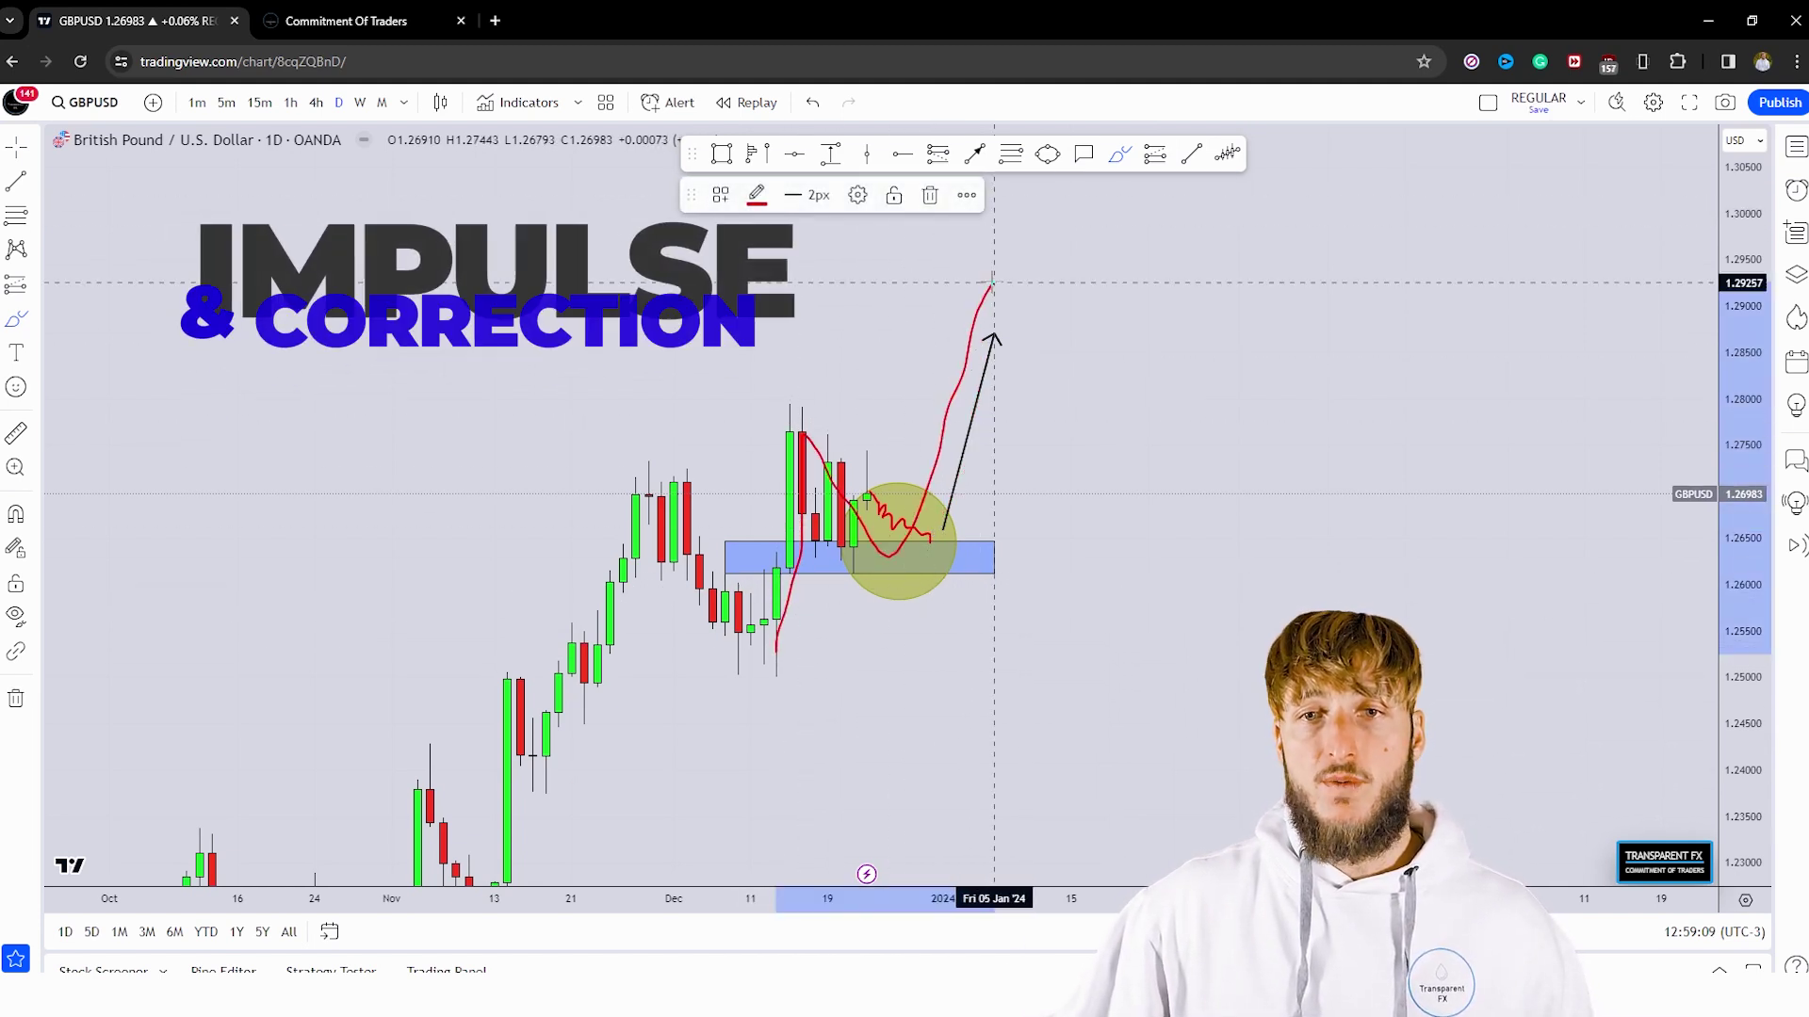
key("Delete")
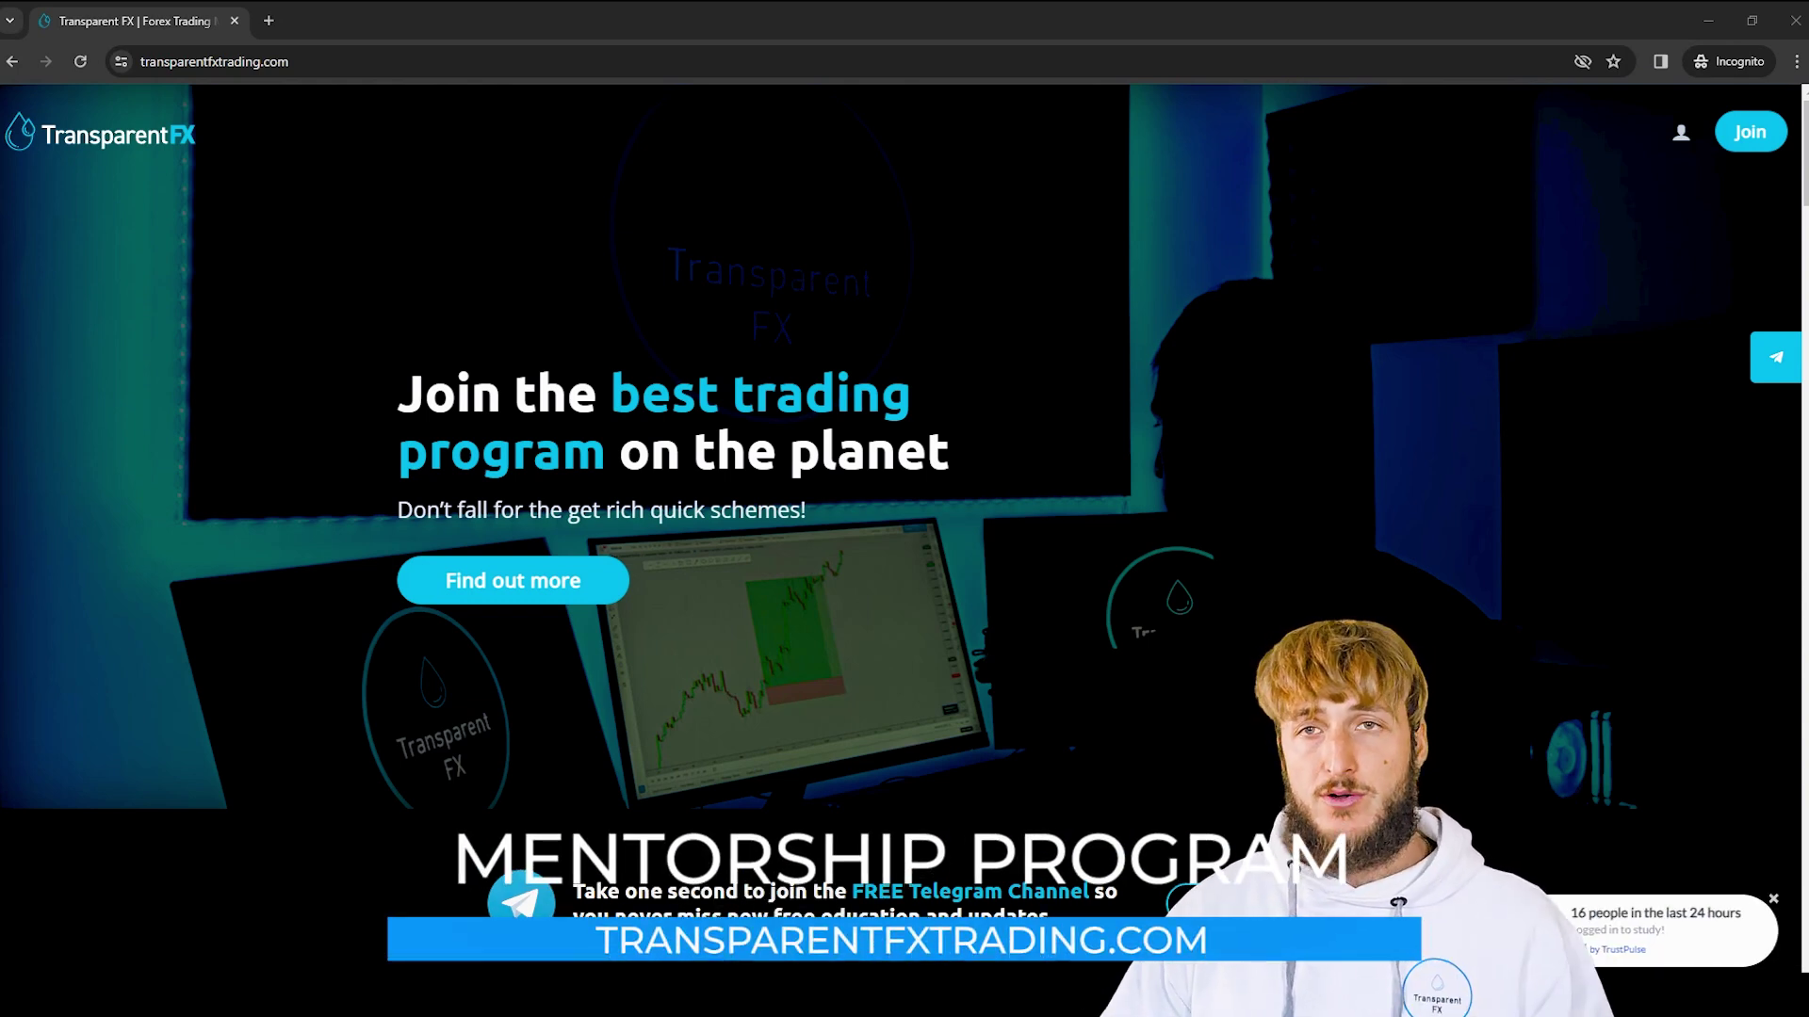
left_click_drag(291, 61, 220, 84)
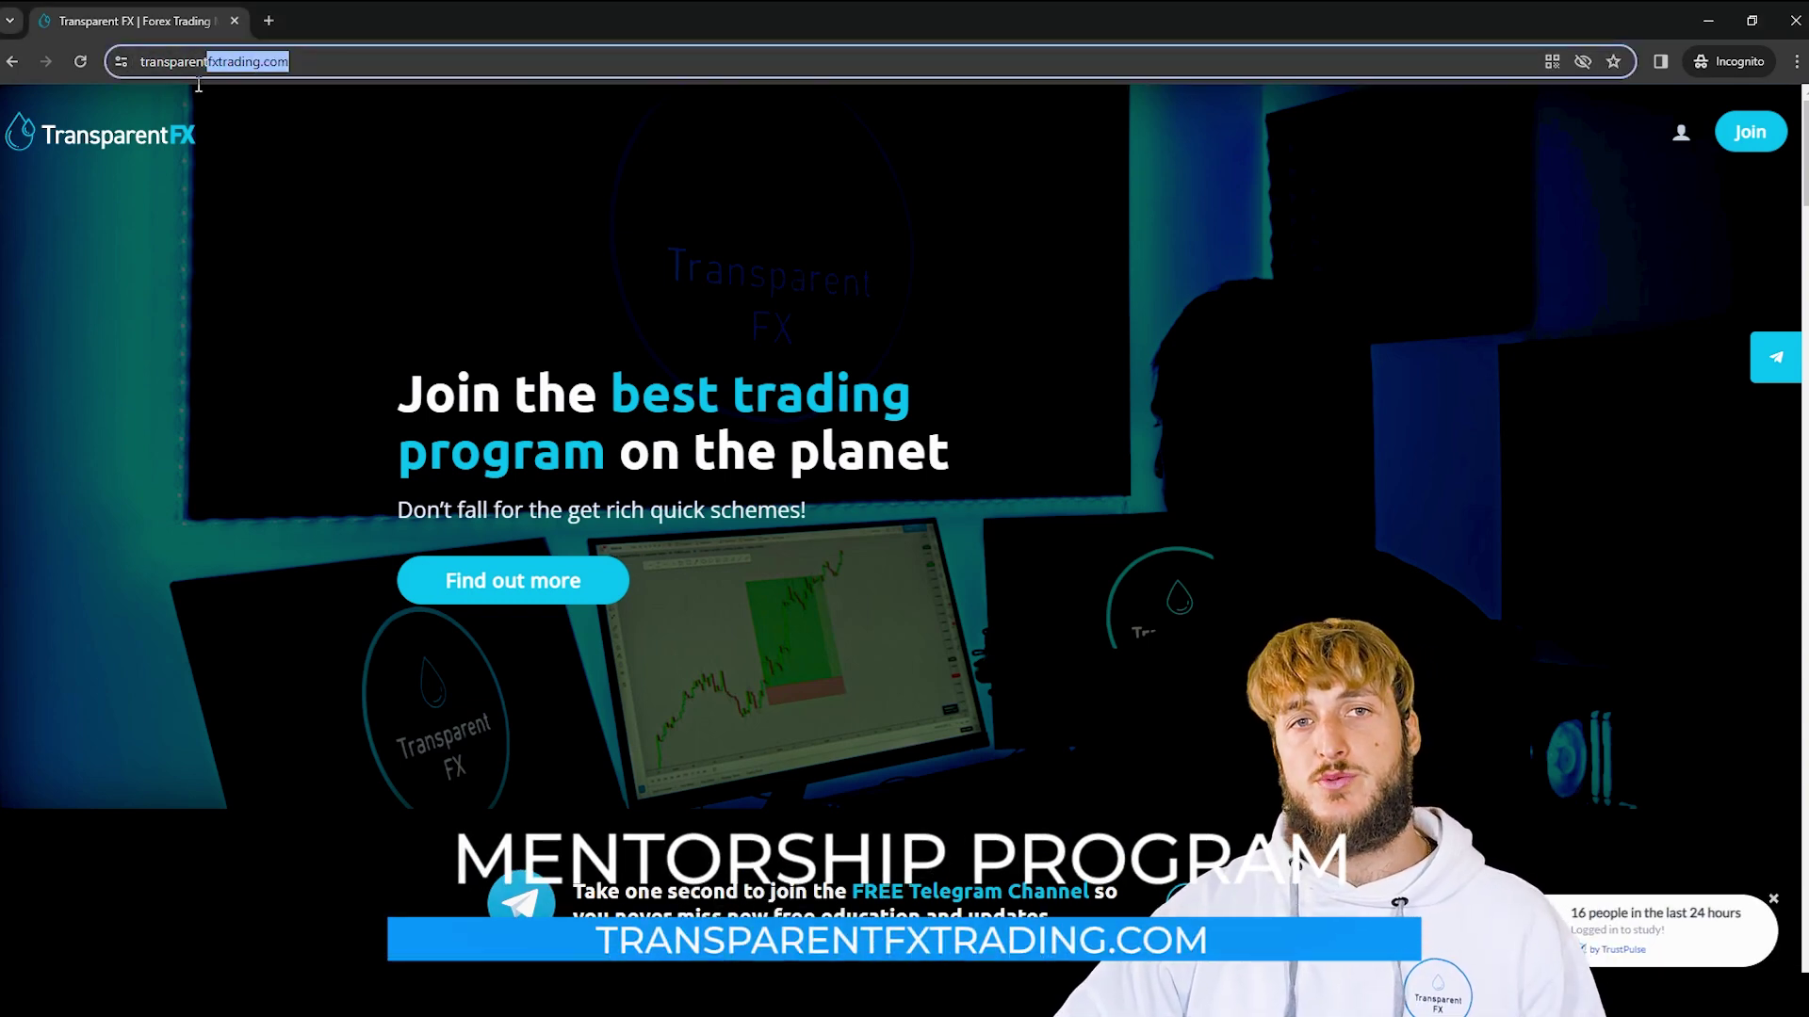
left_click(672, 268)
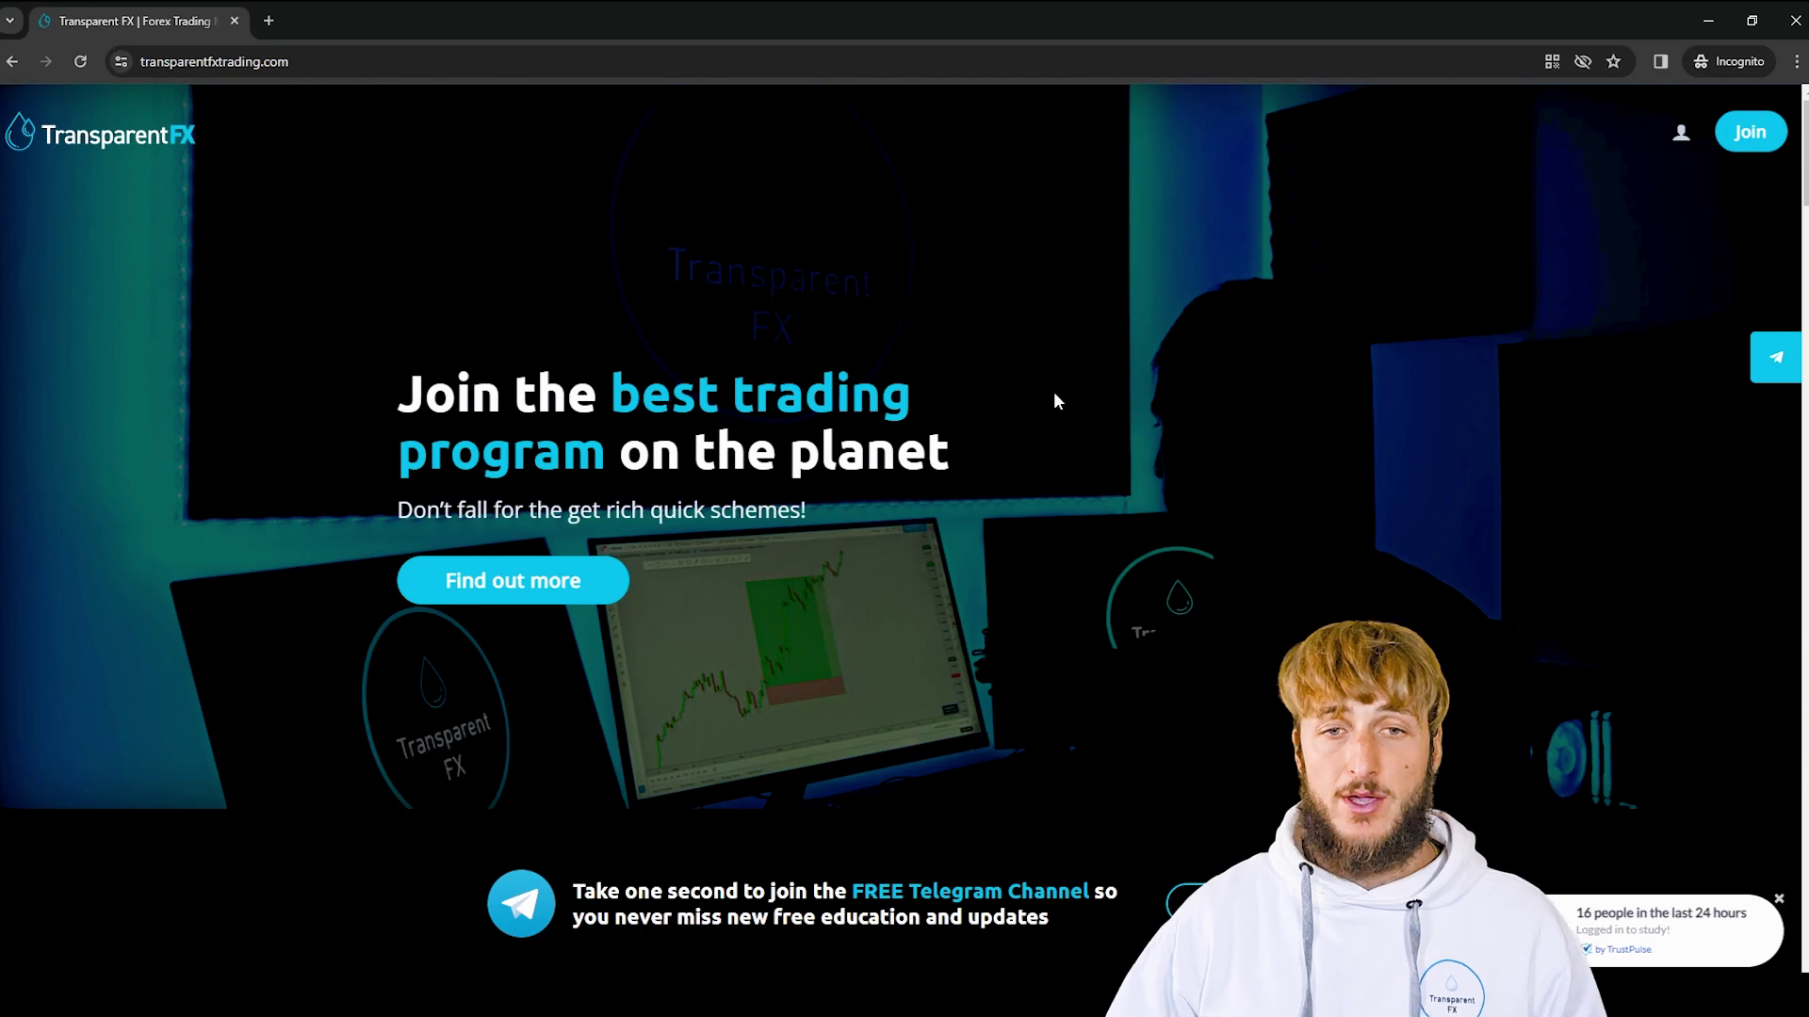
scroll(919, 512, "down", 8)
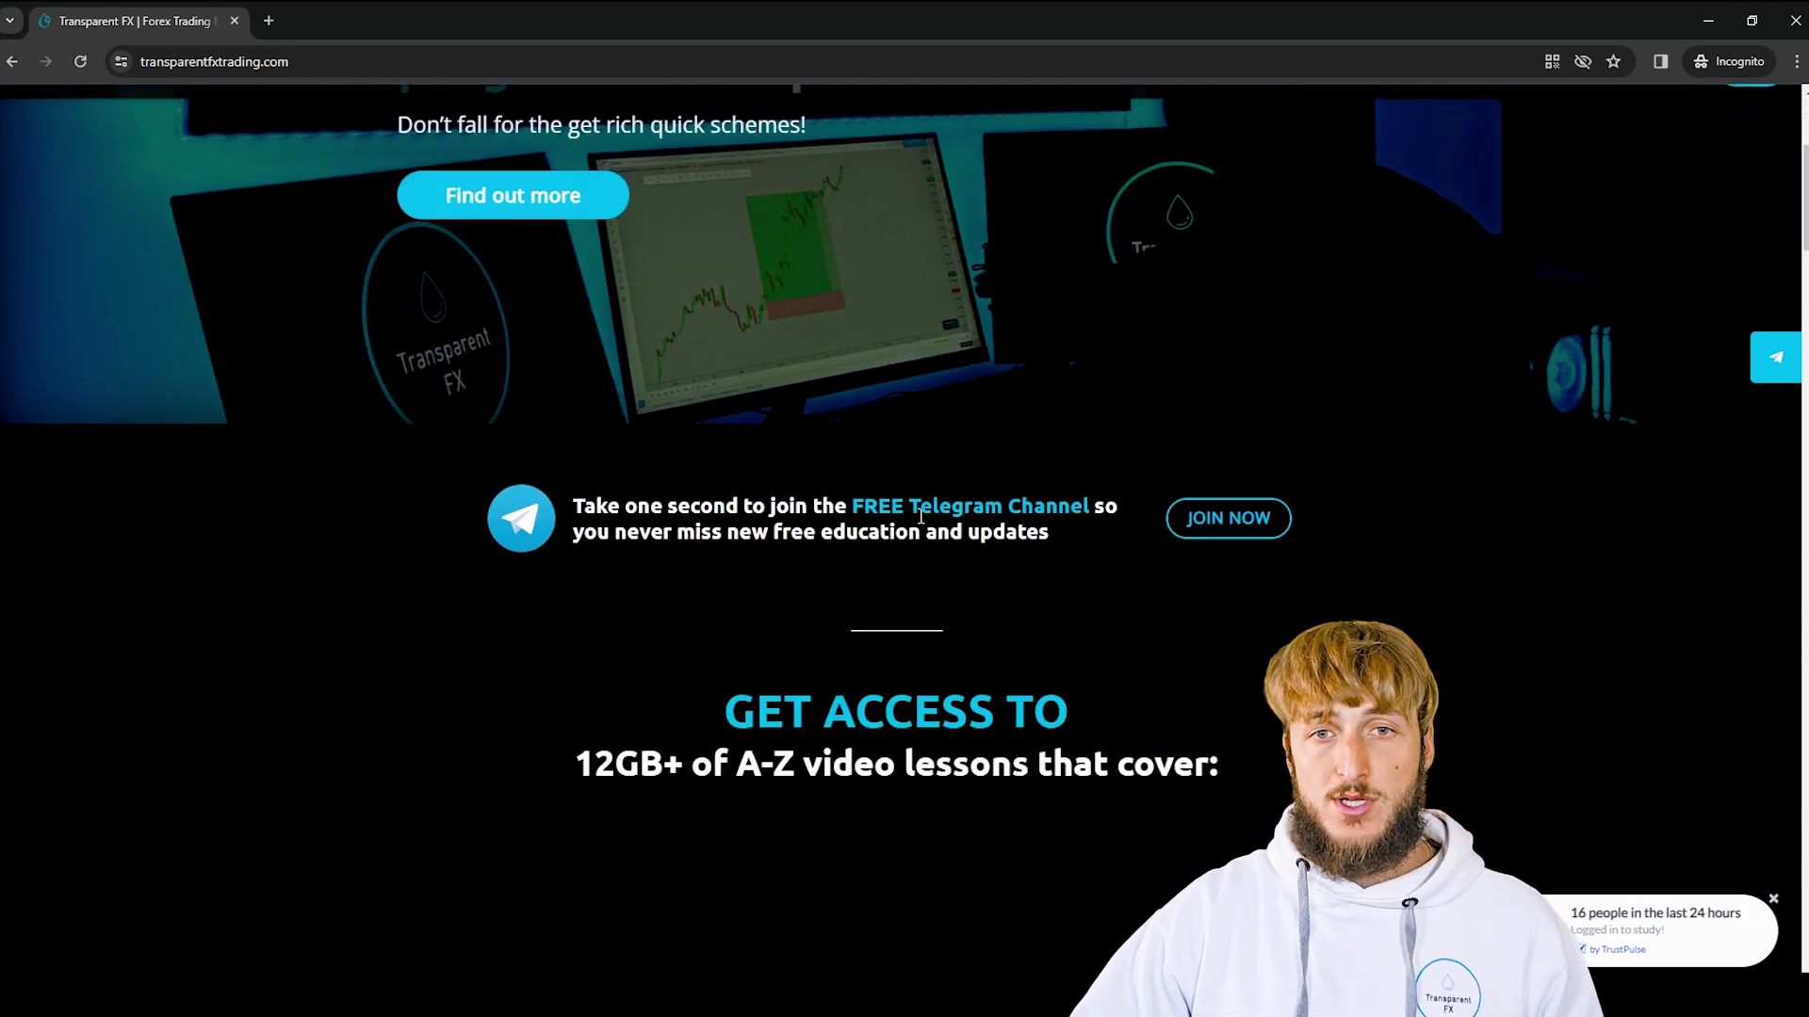
scroll(921, 511, "down", 1)
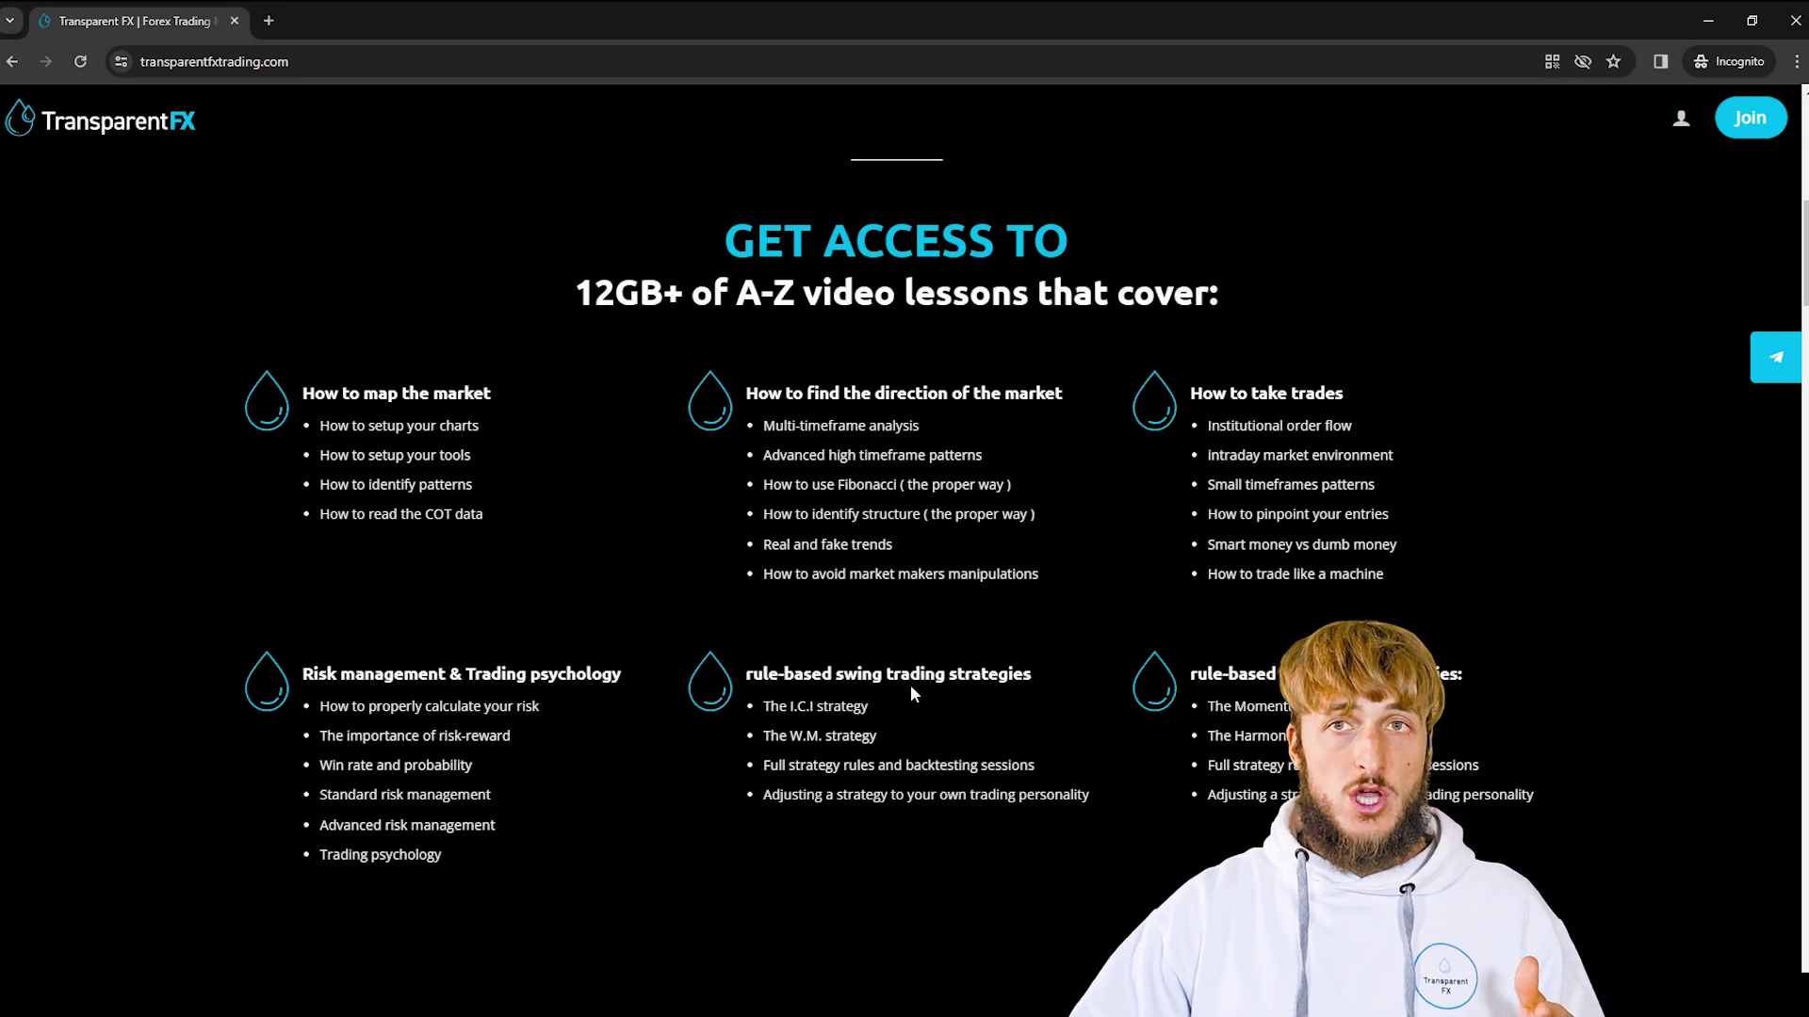
scroll(910, 693, "down", 8)
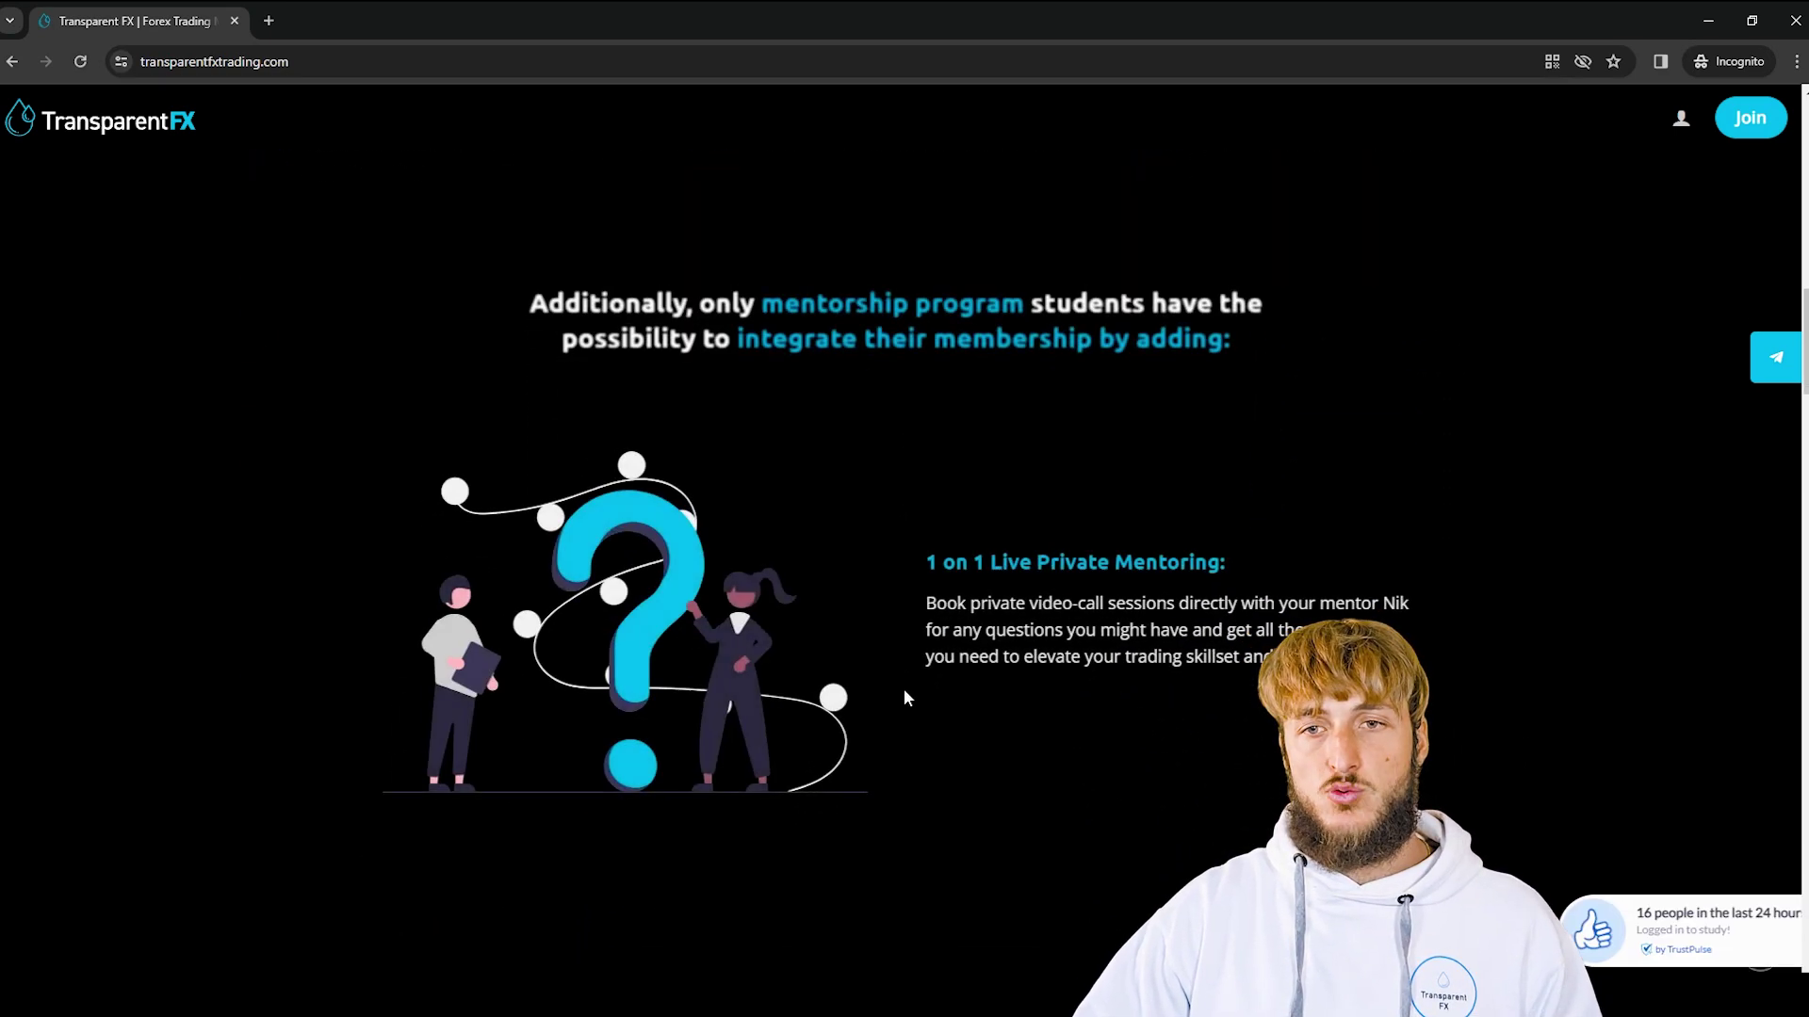
scroll(1125, 634, "down", 1)
scroll(1125, 634, "down", 4)
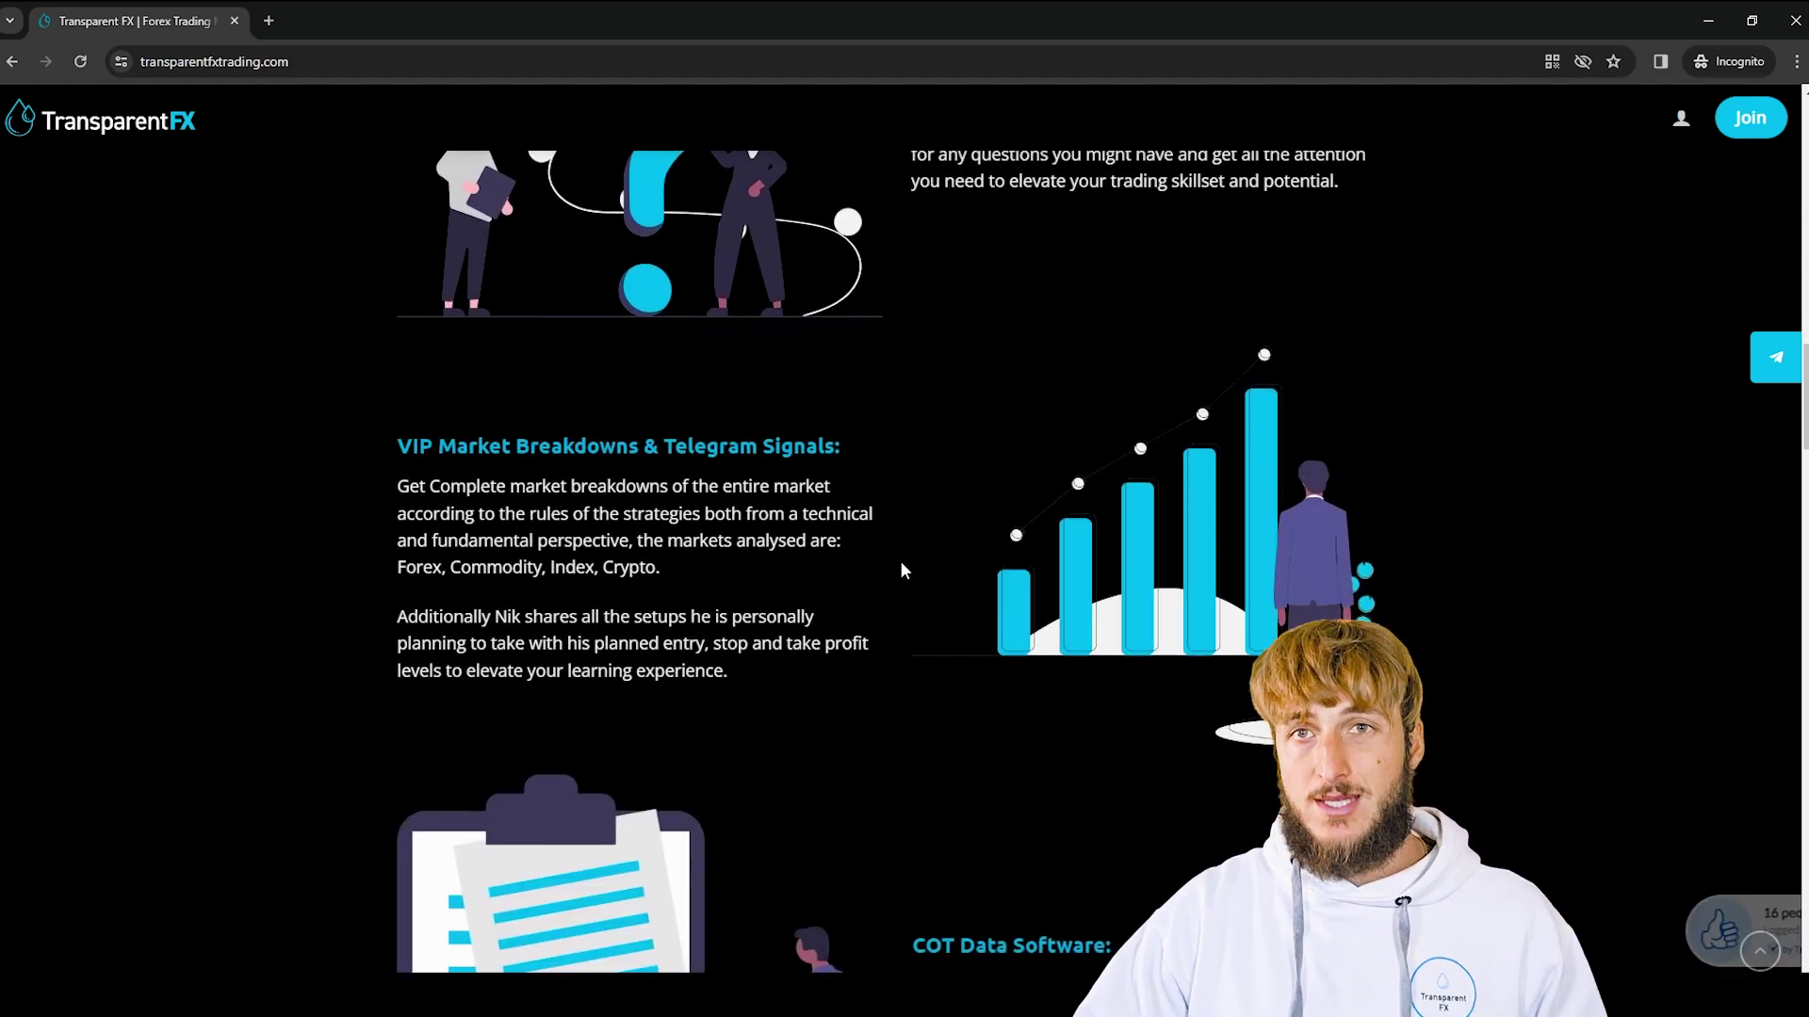
scroll(910, 568, "down", 5)
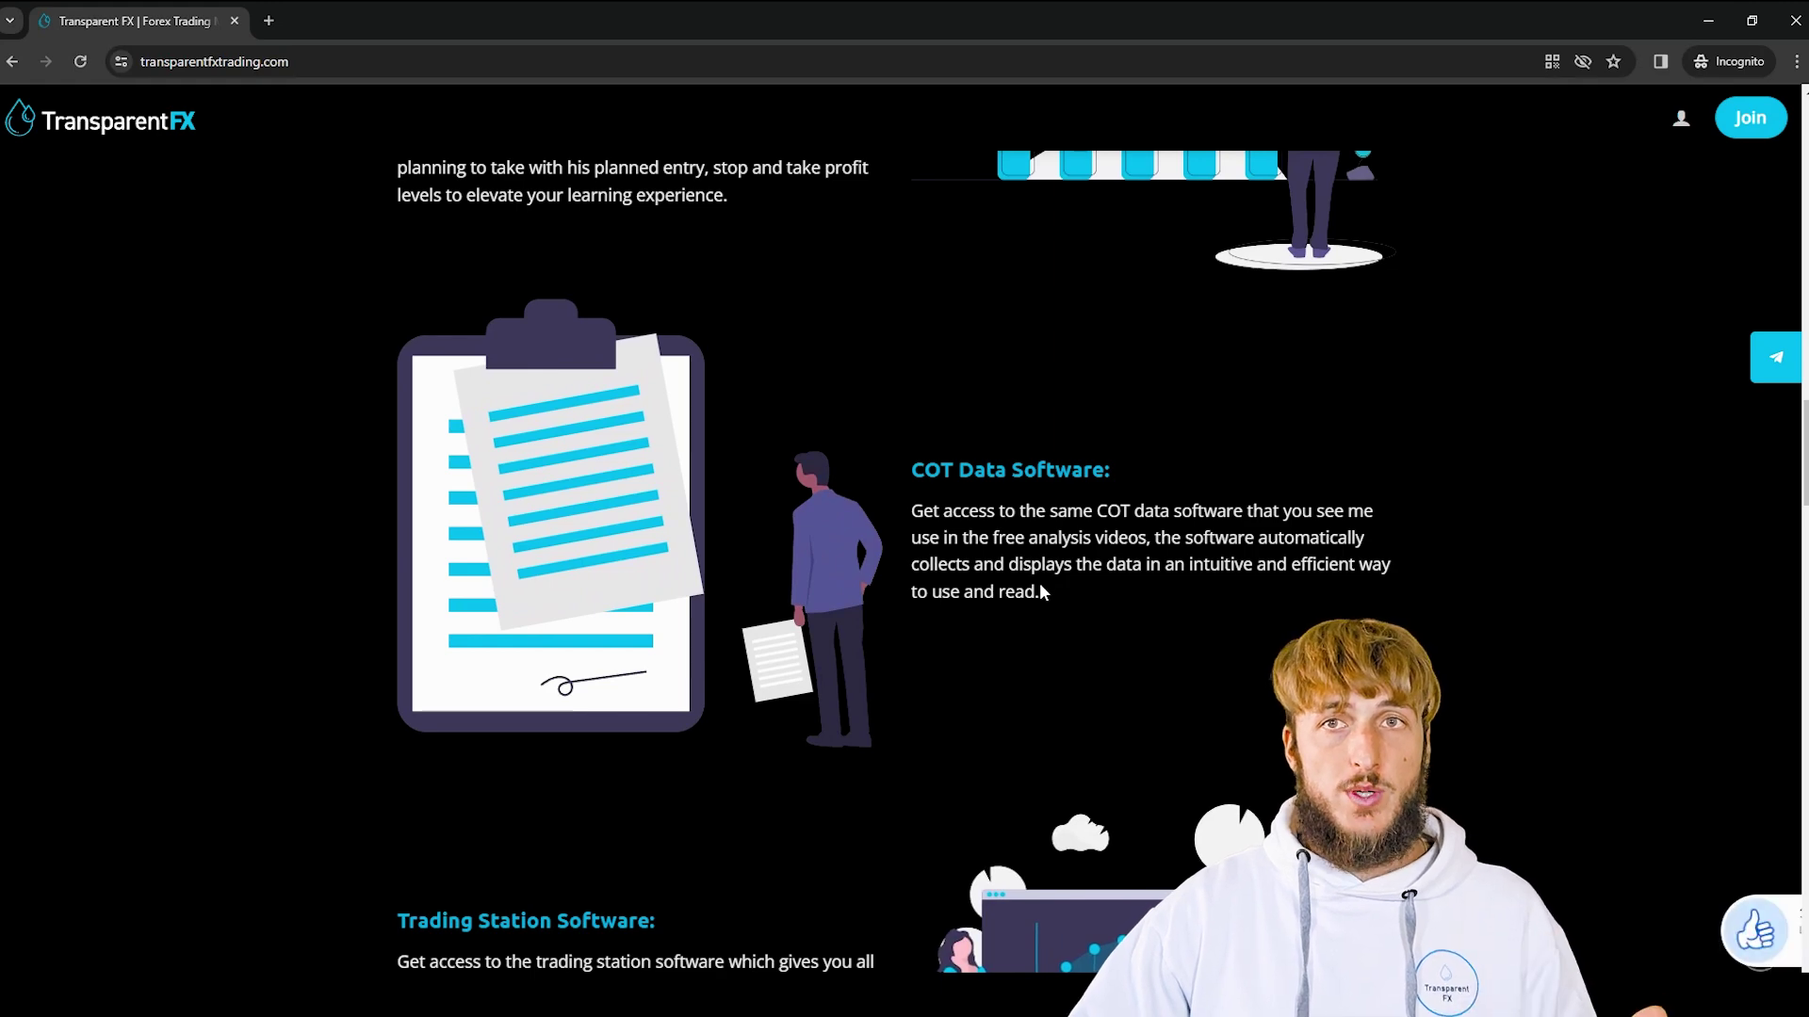
scroll(1051, 533, "down", 5)
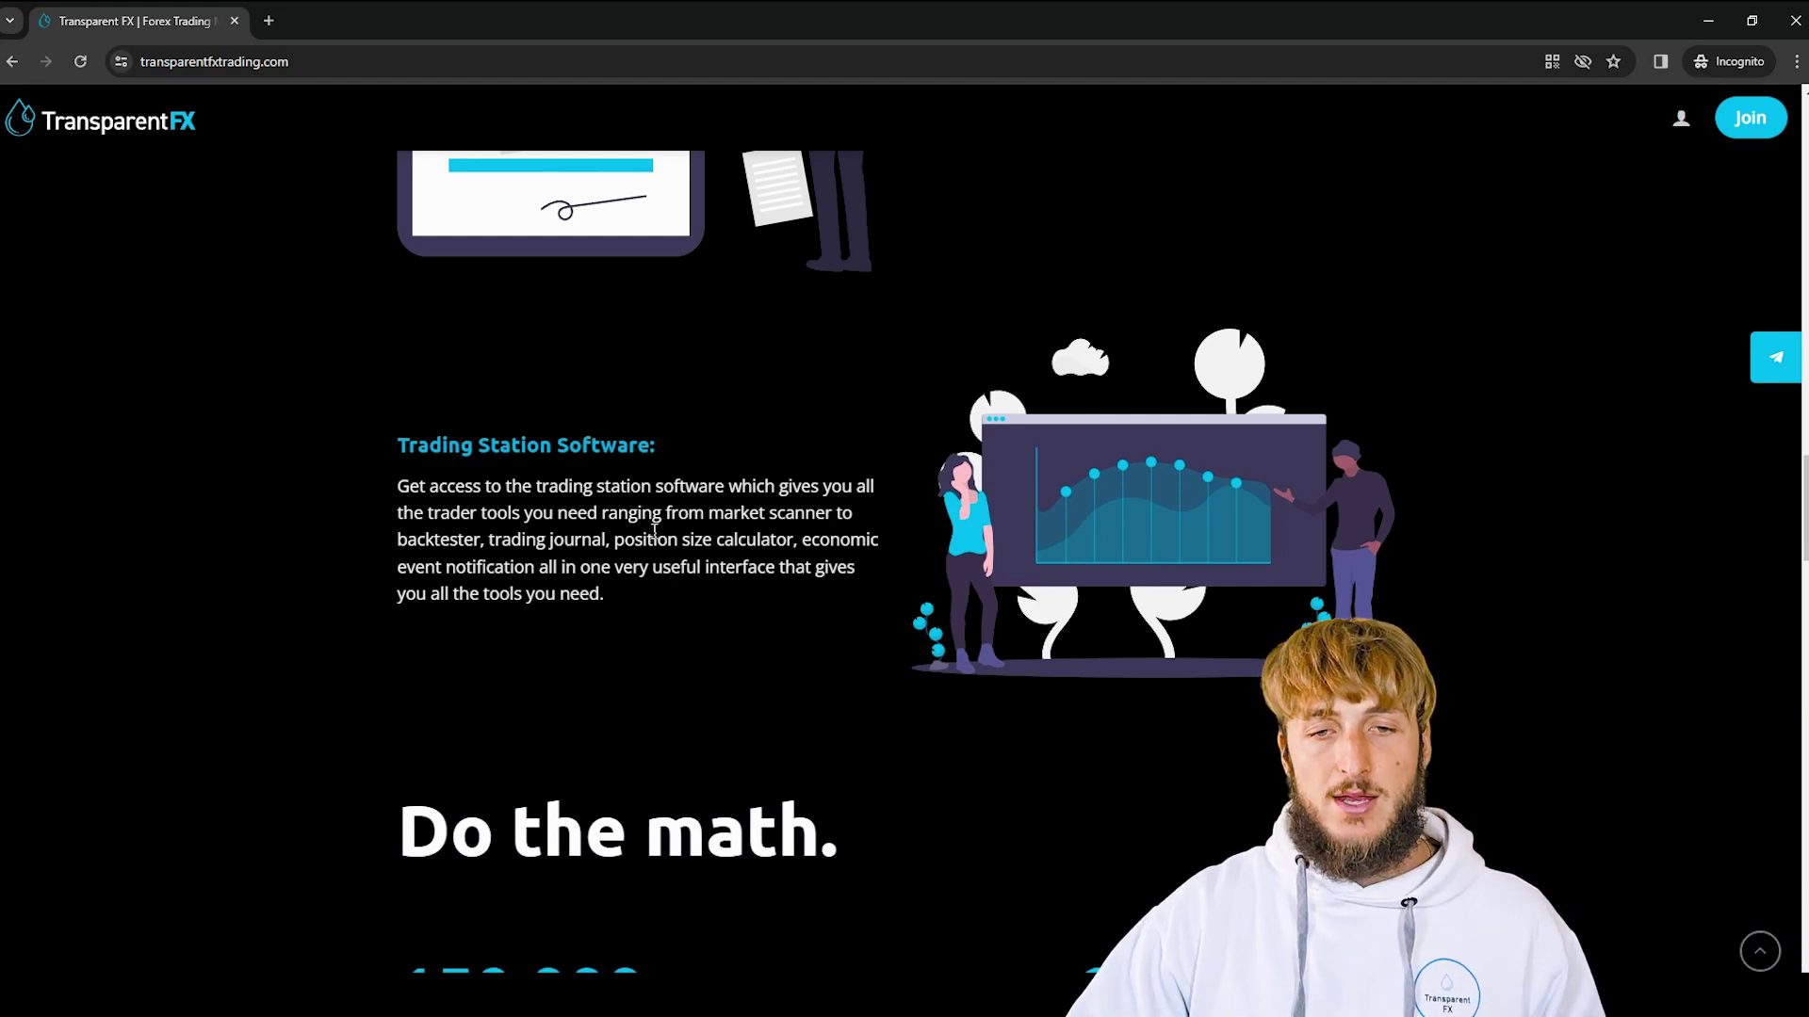
scroll(654, 531, "down", 8)
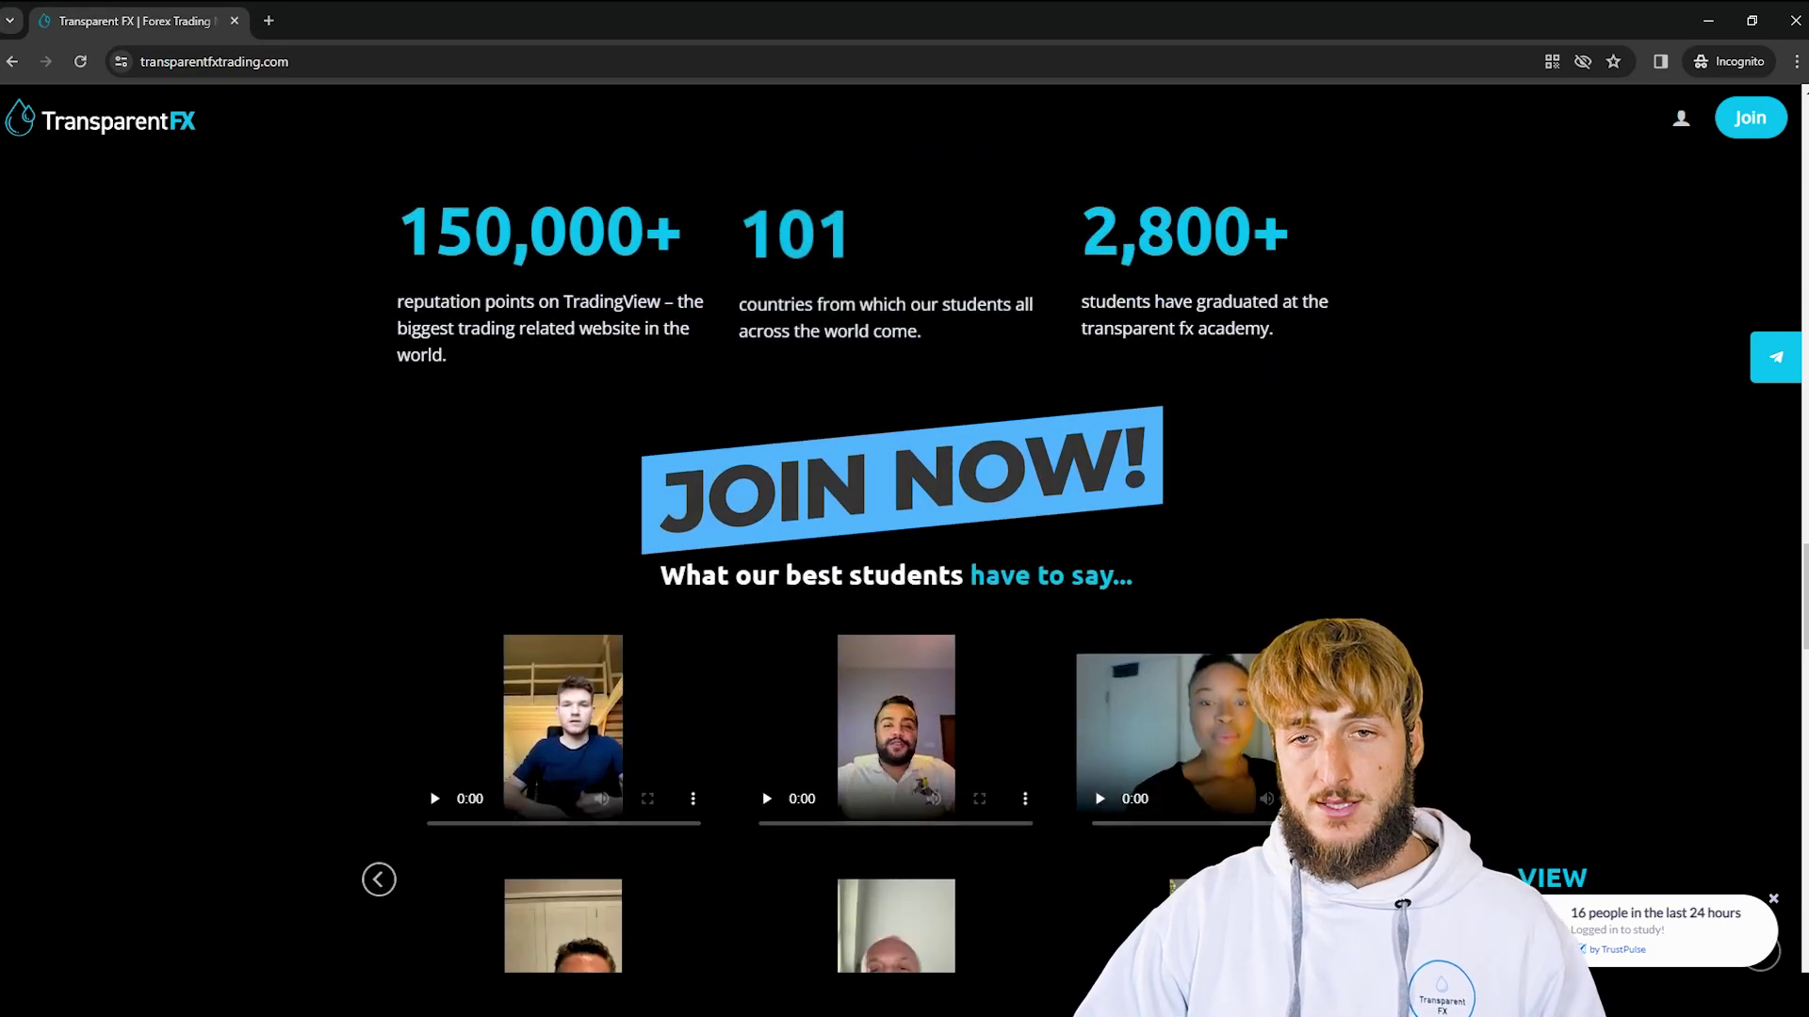
scroll(750, 624, "up", 7)
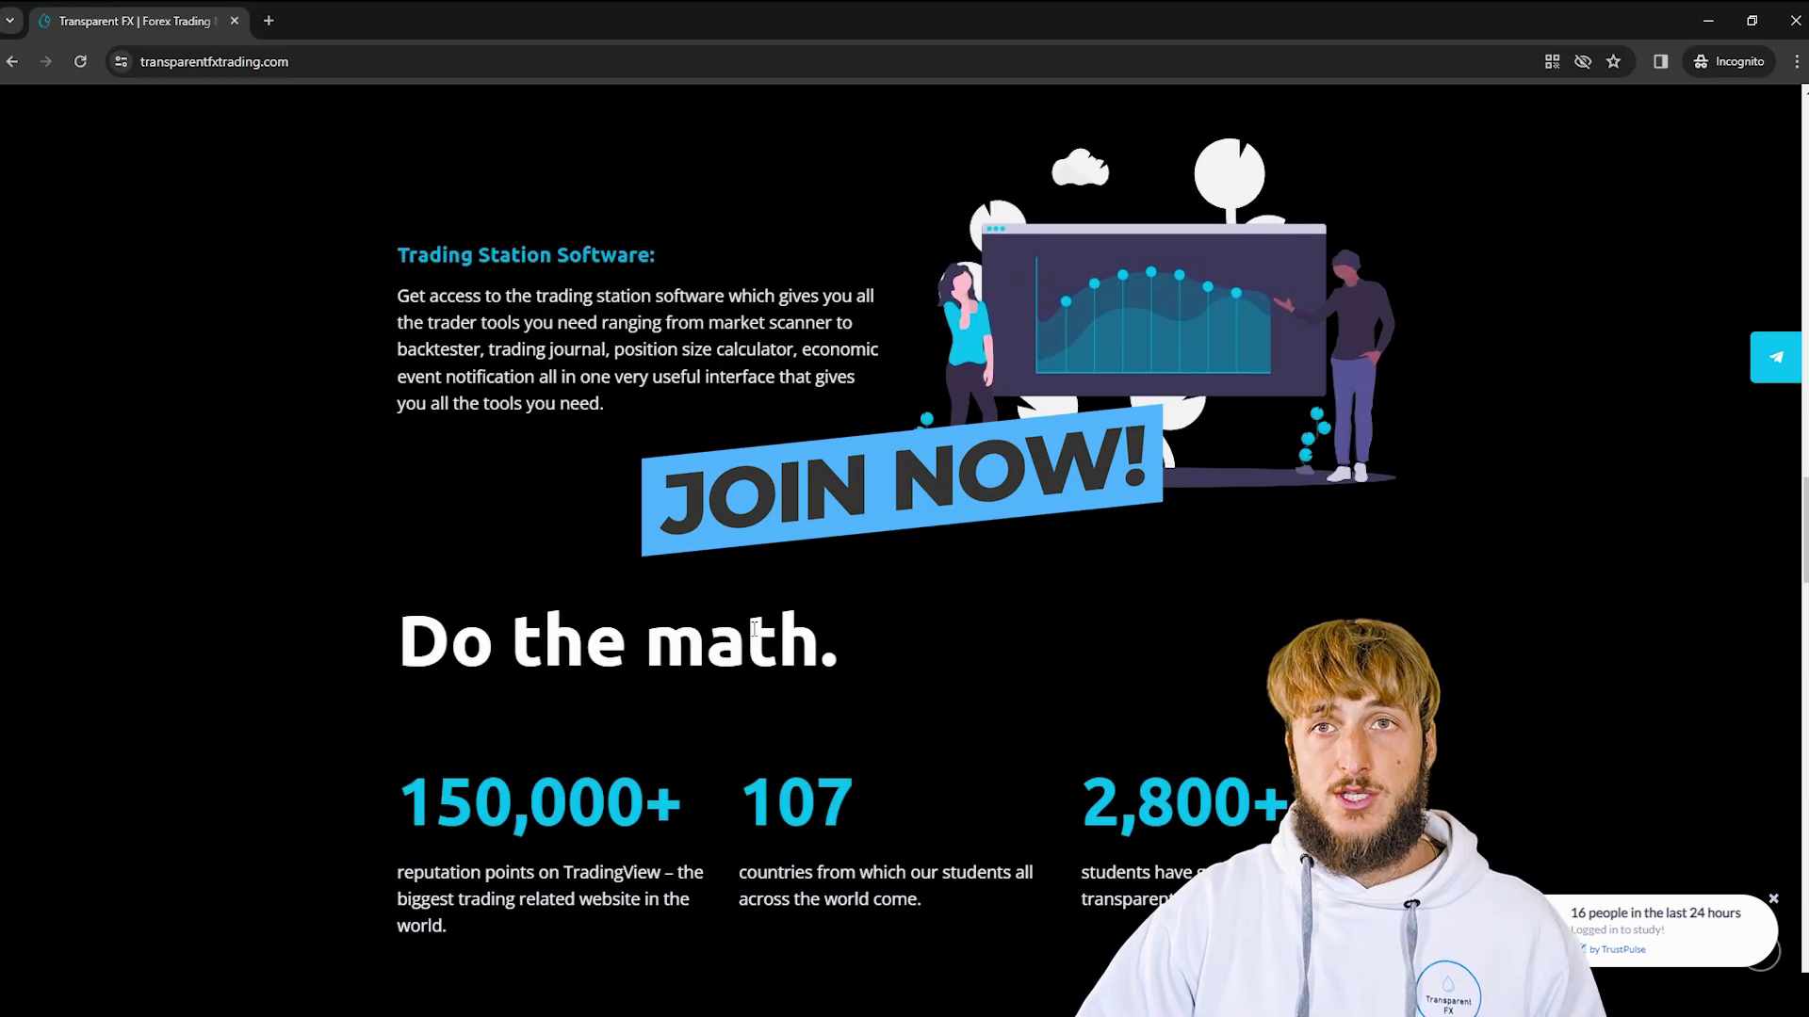
scroll(750, 624, "up", 15)
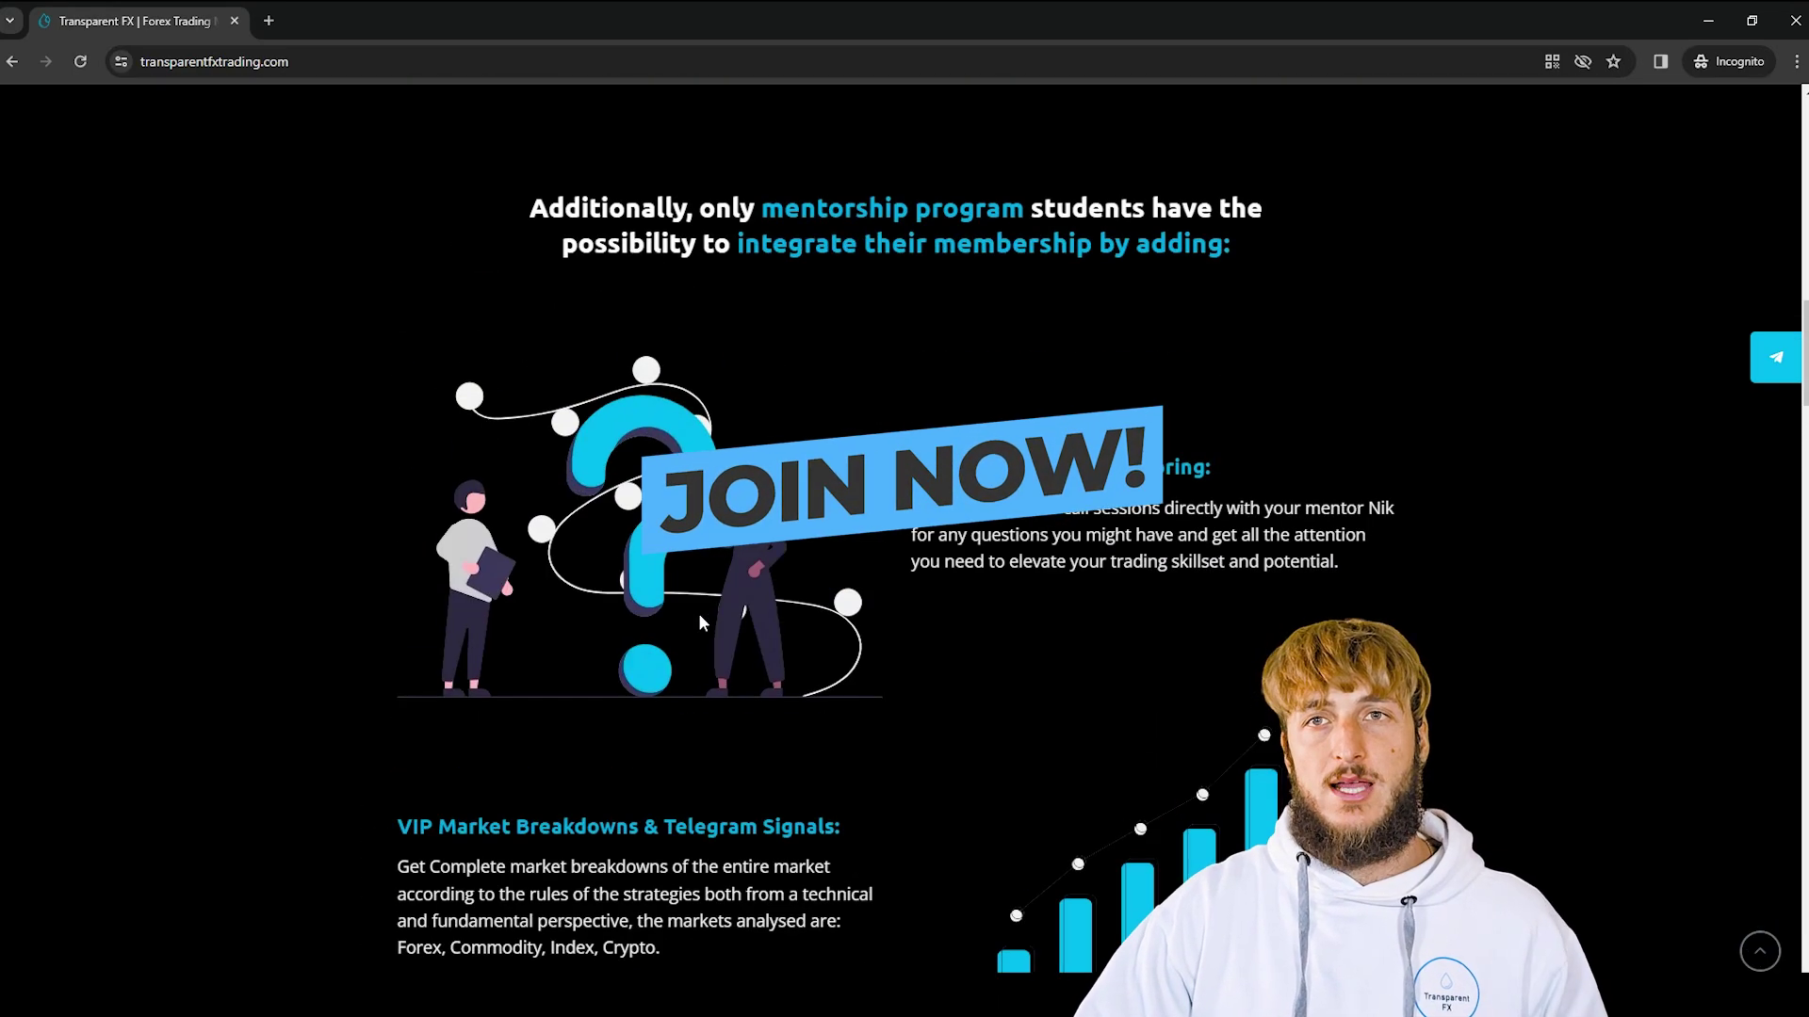
scroll(700, 619, "up", 15)
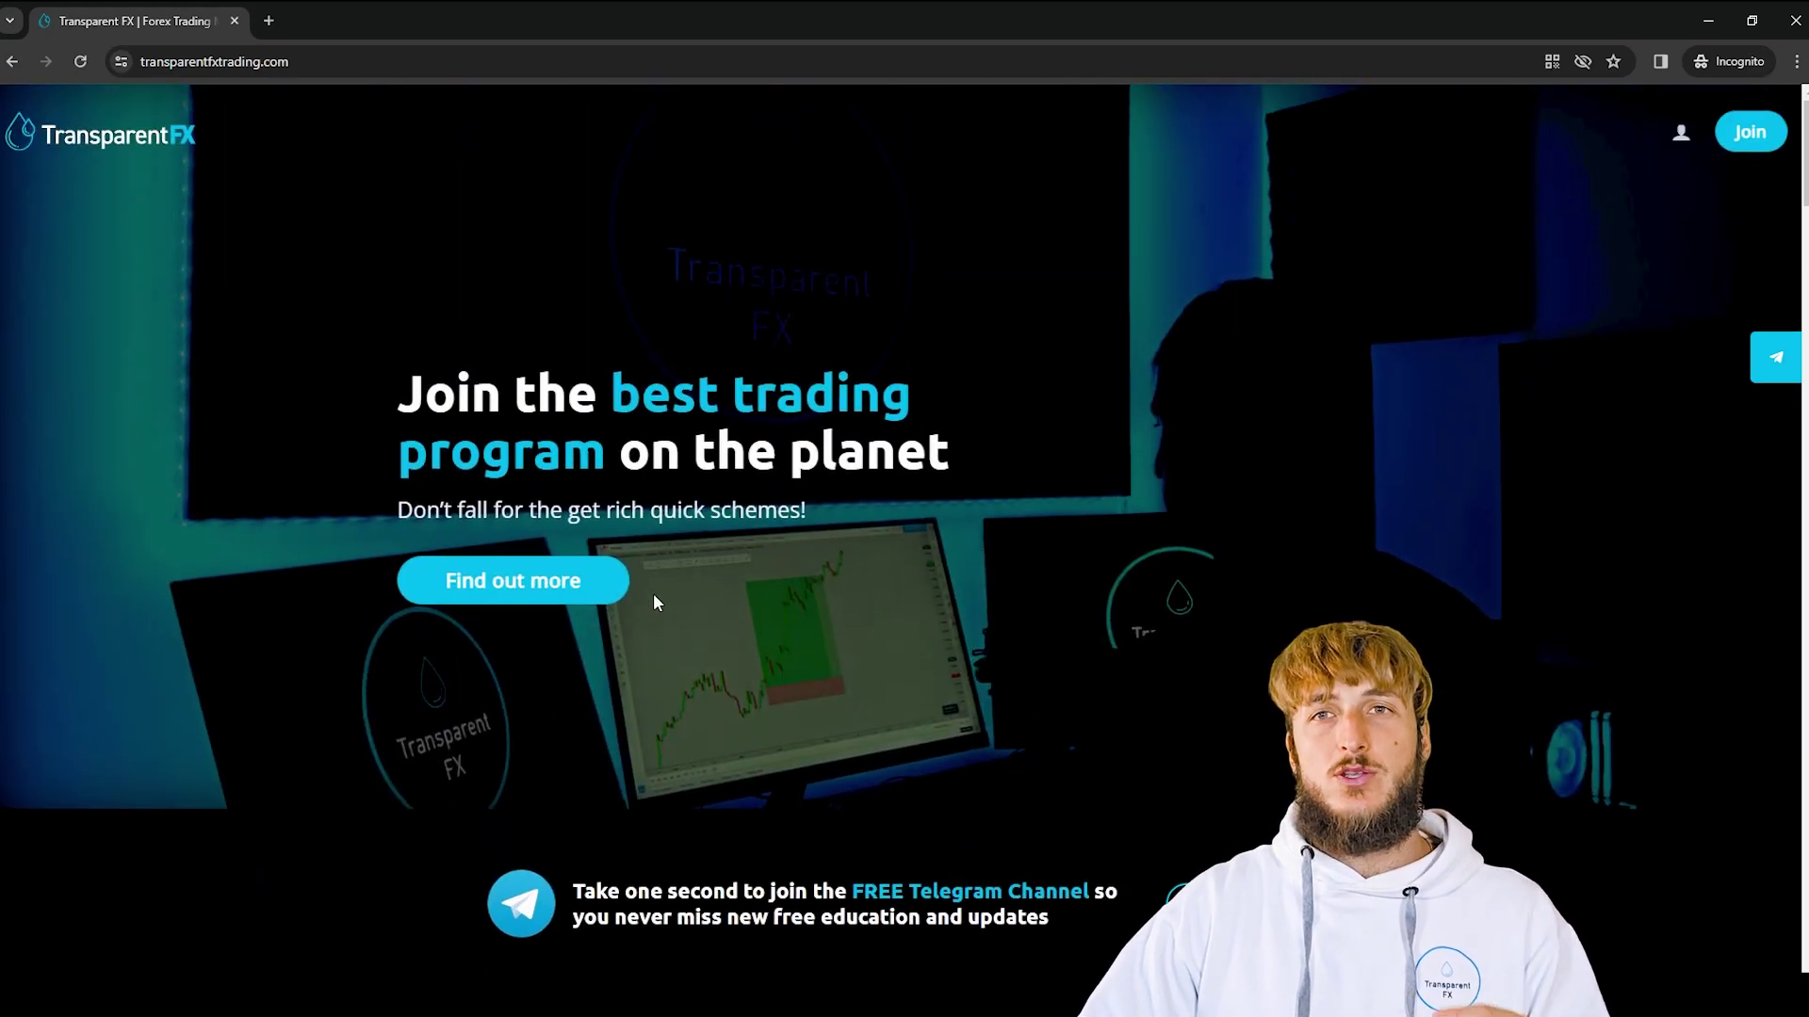